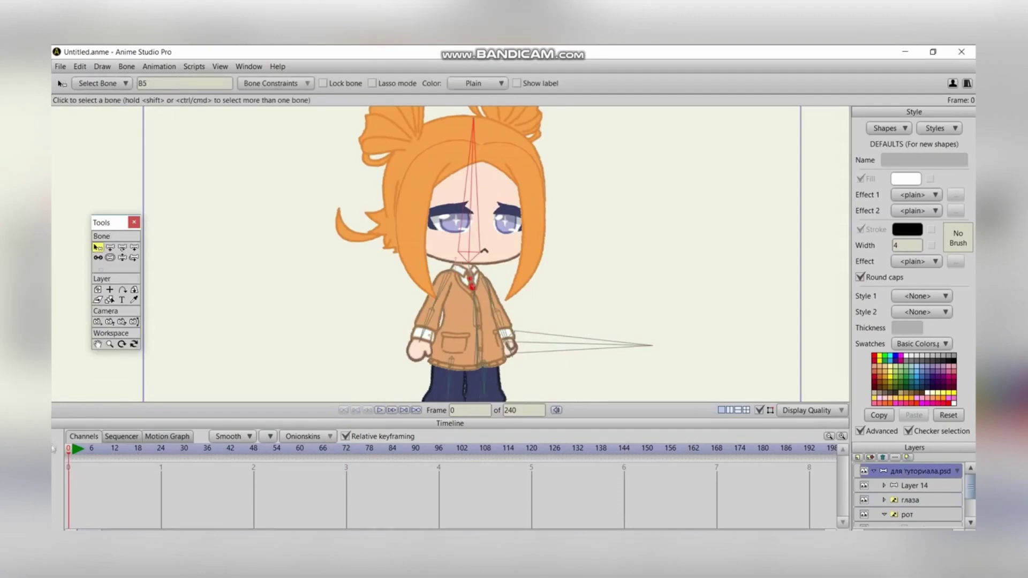
Step: Pose the orange-haired girl at frame 21 by tilting her head and raising one arm with bone manipulation
left_click_drag(73, 455, 131, 457)
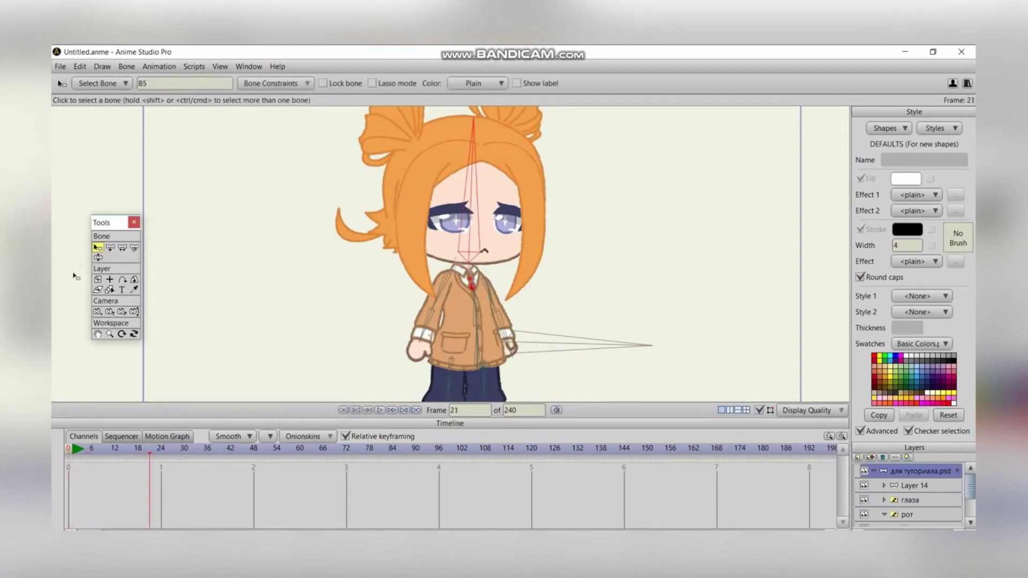
left_click(98, 258)
left_click_drag(484, 202, 503, 210)
left_click_drag(427, 332, 497, 291)
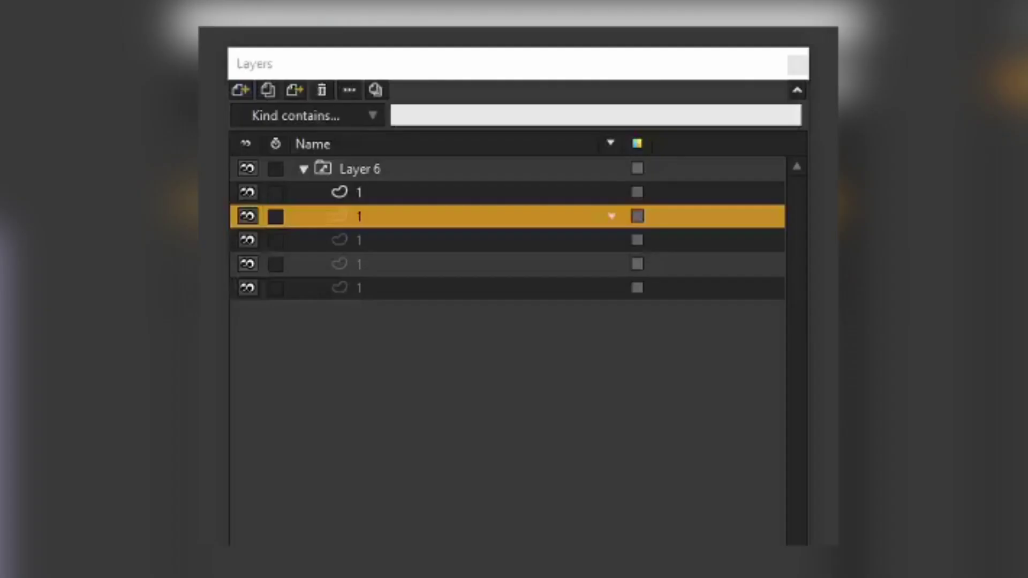
right_click(377, 169)
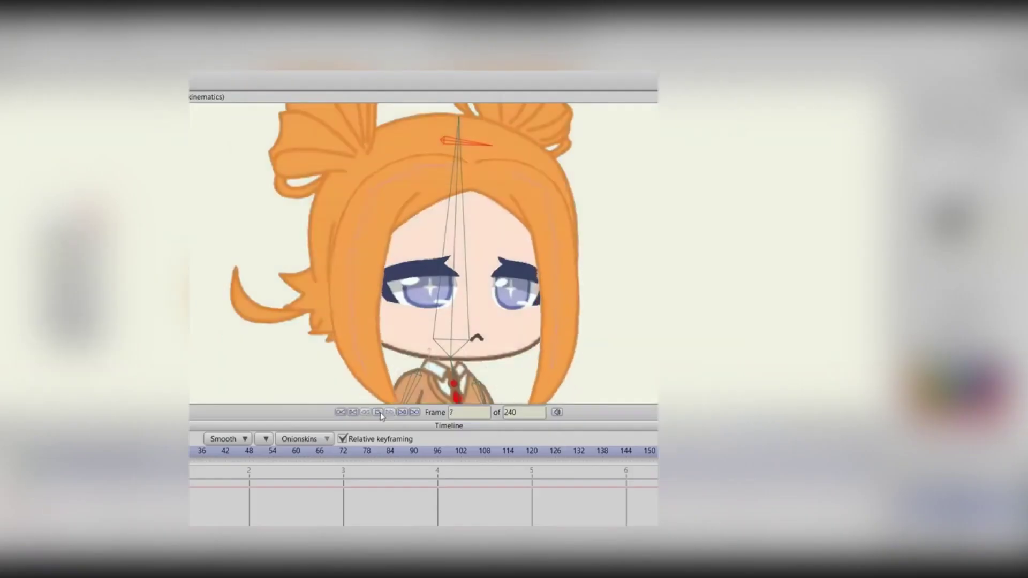
left_click(378, 412)
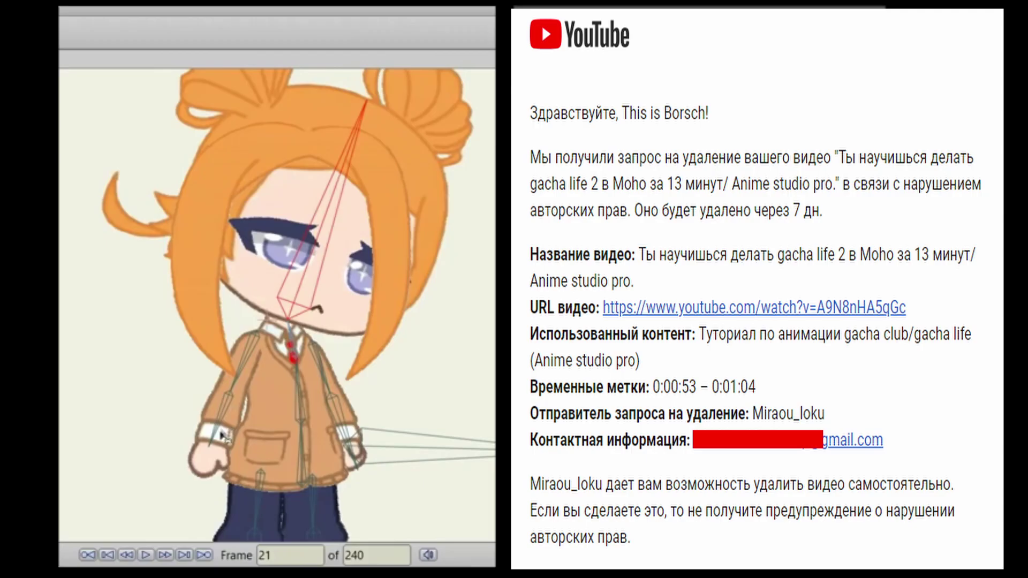
left_click_drag(354, 338, 330, 360)
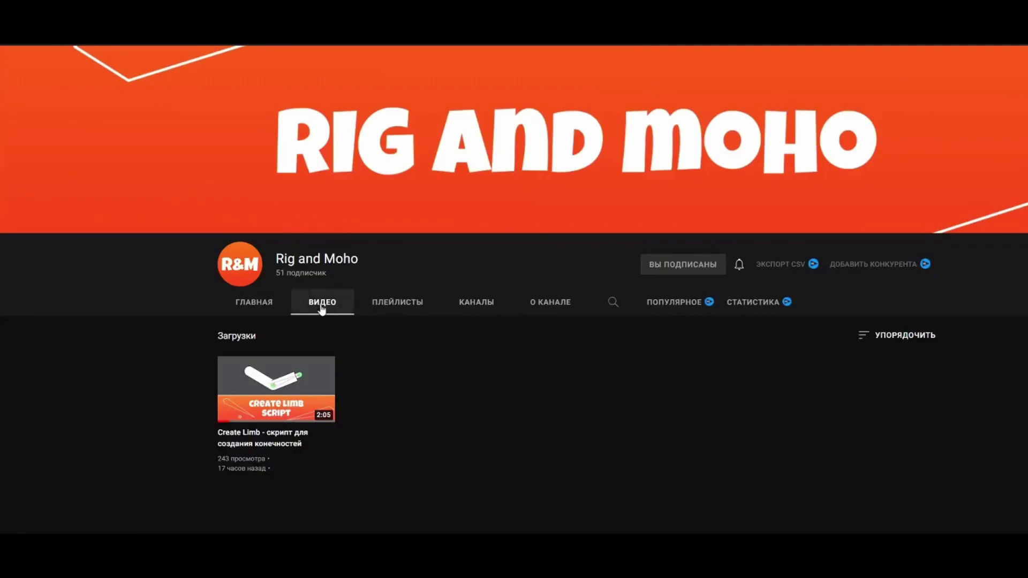
Step: Open the Create Limb script video from the Rig and Moho YouTube channel and skip ahead through it
left_click(300, 397)
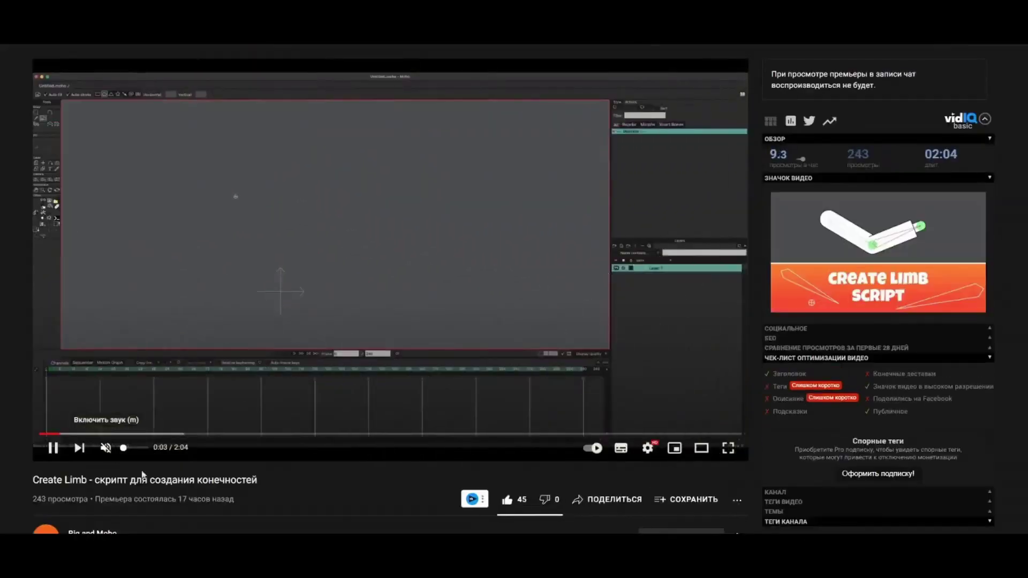
left_click(107, 449)
key("Right")
key("Right")
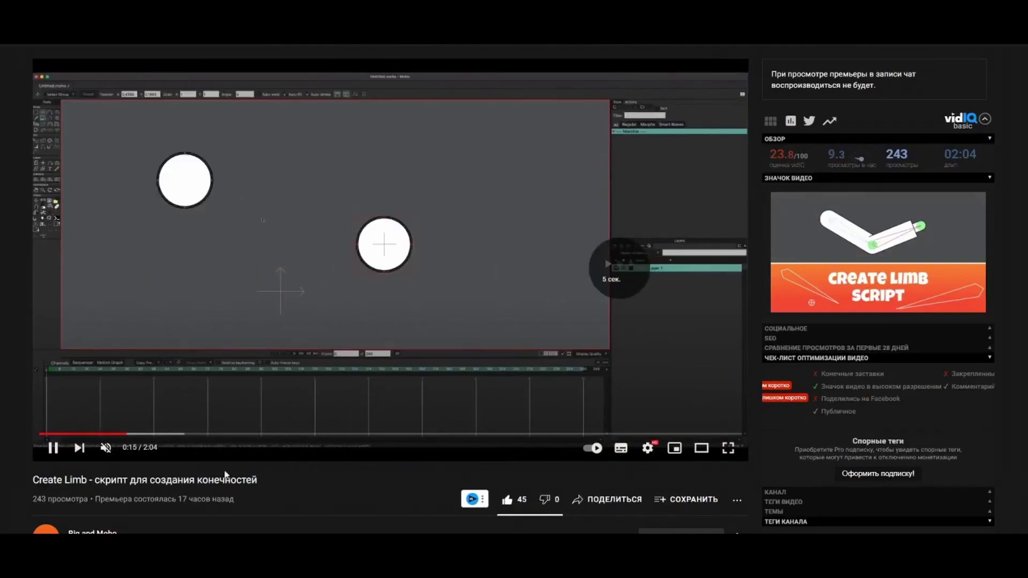
key("Right")
key("Right")
key("Right")
key("Right")
key("Right")
key("Right")
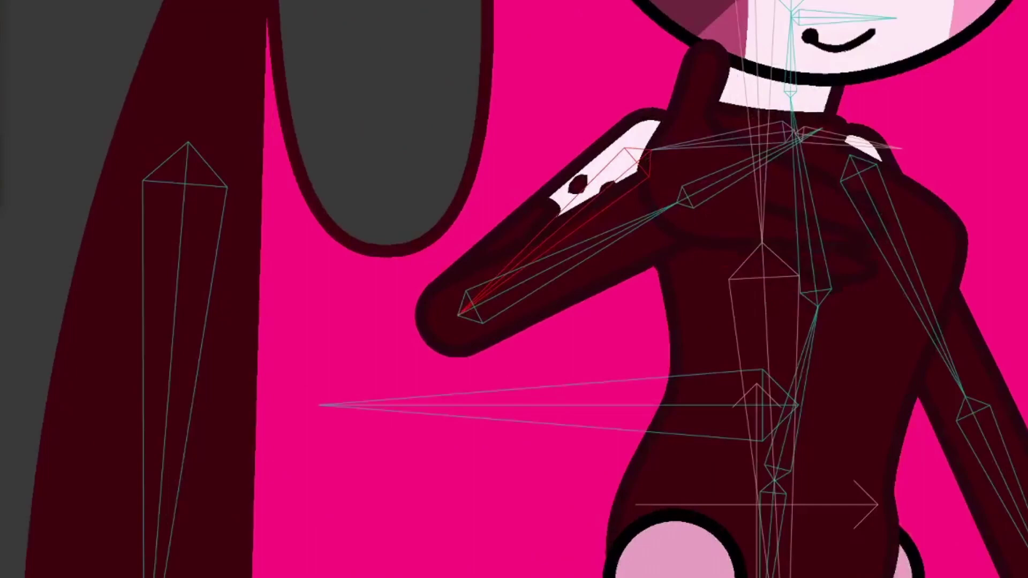
Step: Pose the rigged character in the dark outfit by moving its arm, leg, foot and body bones
left_click_drag(644, 243, 609, 241)
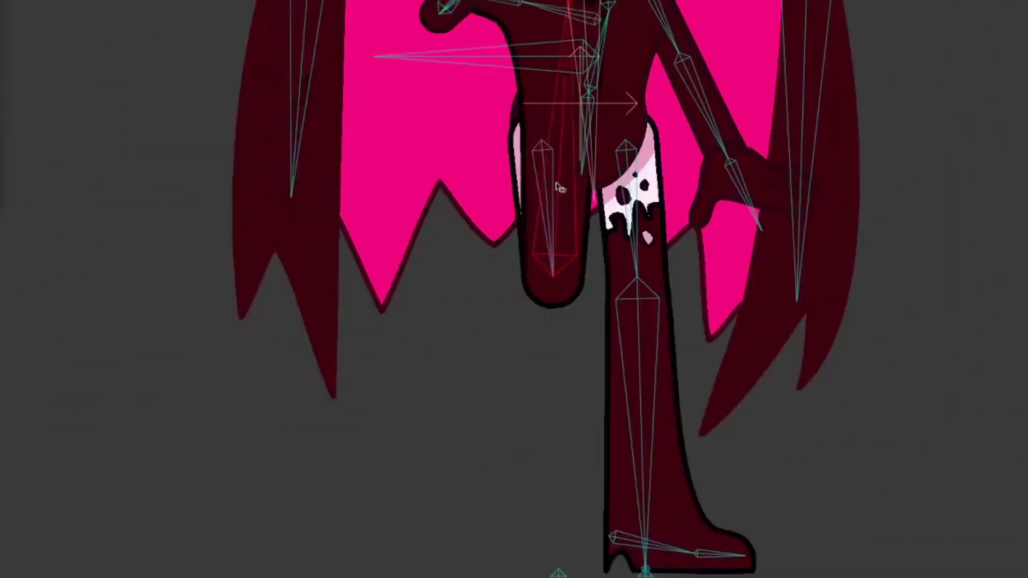
left_click_drag(557, 315, 434, 397)
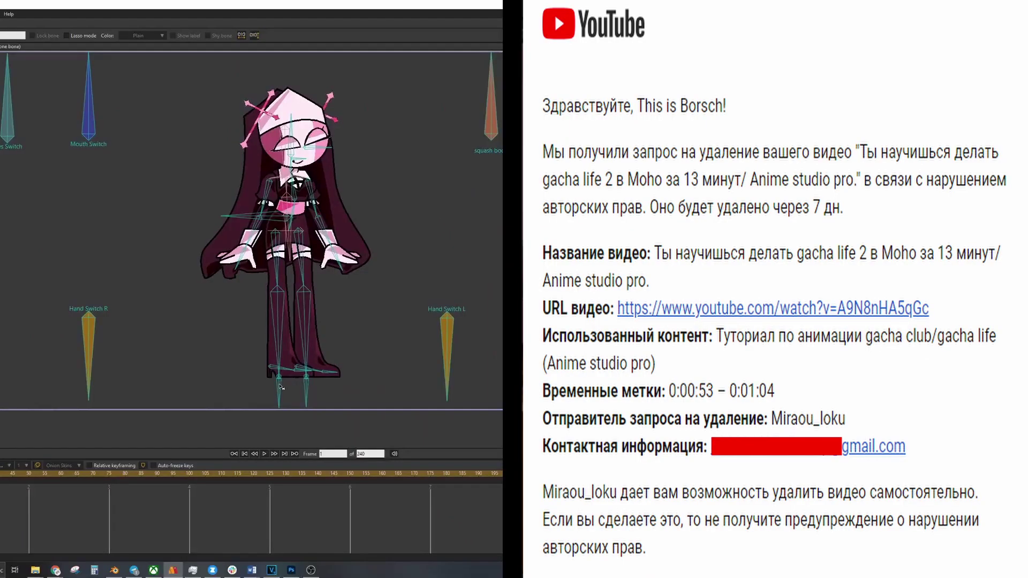
left_click_drag(279, 383, 240, 374)
left_click_drag(306, 388, 289, 375)
left_click_drag(248, 212, 230, 198)
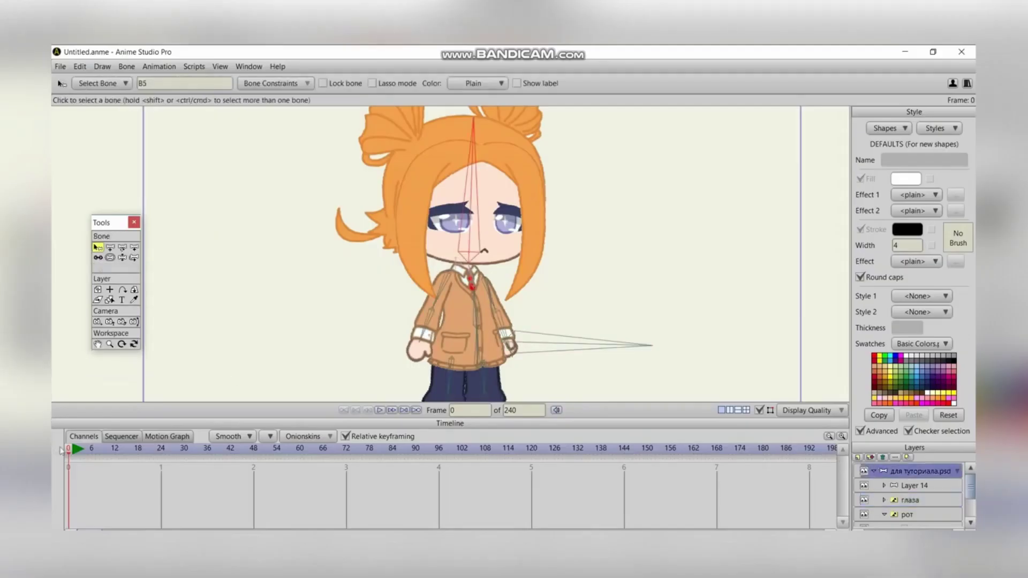
Step: Go to frame 21 and manipulate the orange-haired girl's bones to tilt her head and bring her hand to her chest
left_click(130, 454)
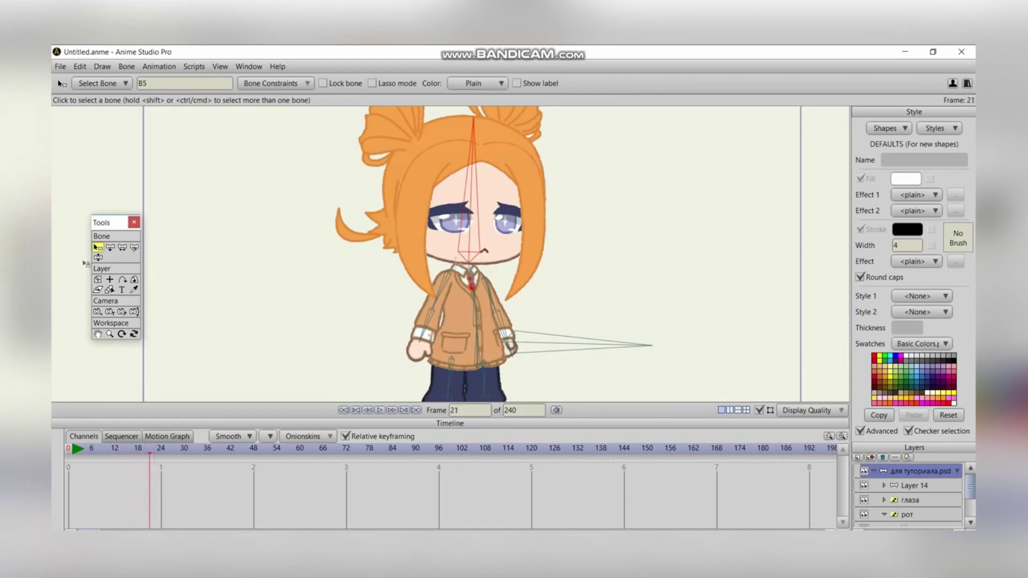
left_click(98, 258)
left_click_drag(467, 198, 488, 201)
left_click_drag(431, 329, 478, 306)
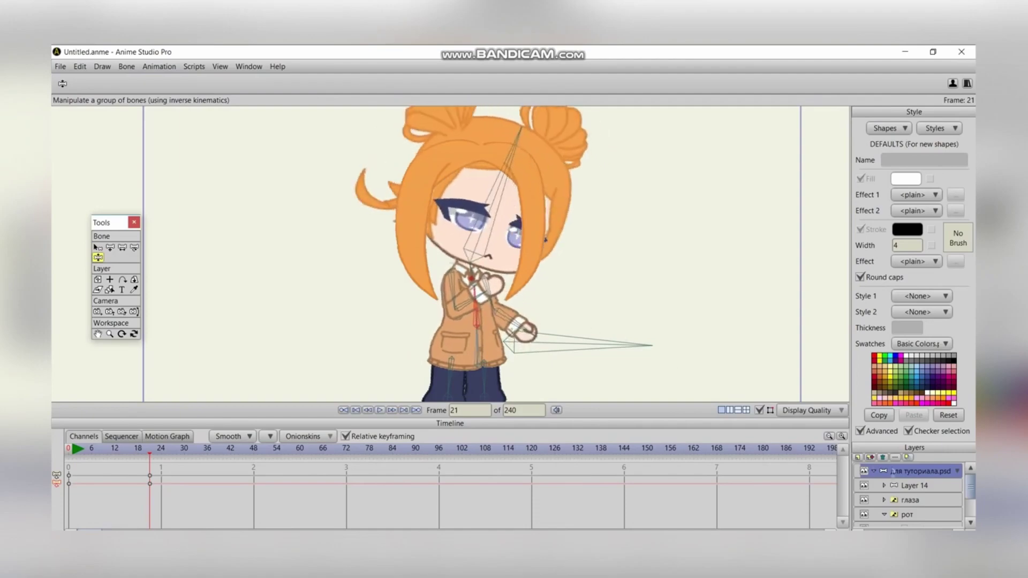
Step: Transform Layer 14 at frame 21, reselect the character's main bone layer and move the playhead further along the timeline
left_click(914, 485)
left_click(98, 279)
left_click_drag(490, 230, 482, 211)
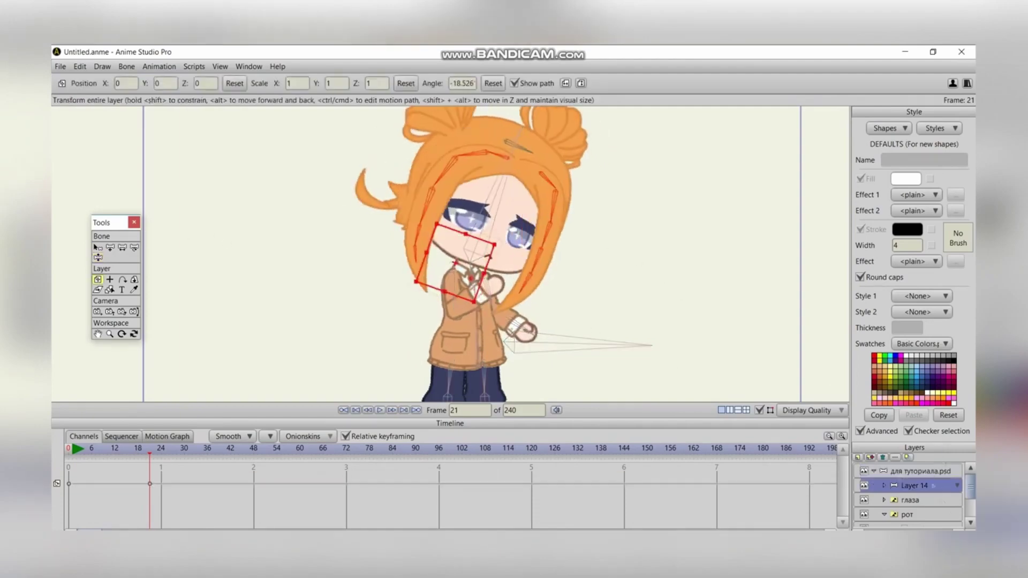
left_click(921, 471)
left_click_drag(150, 455, 204, 459)
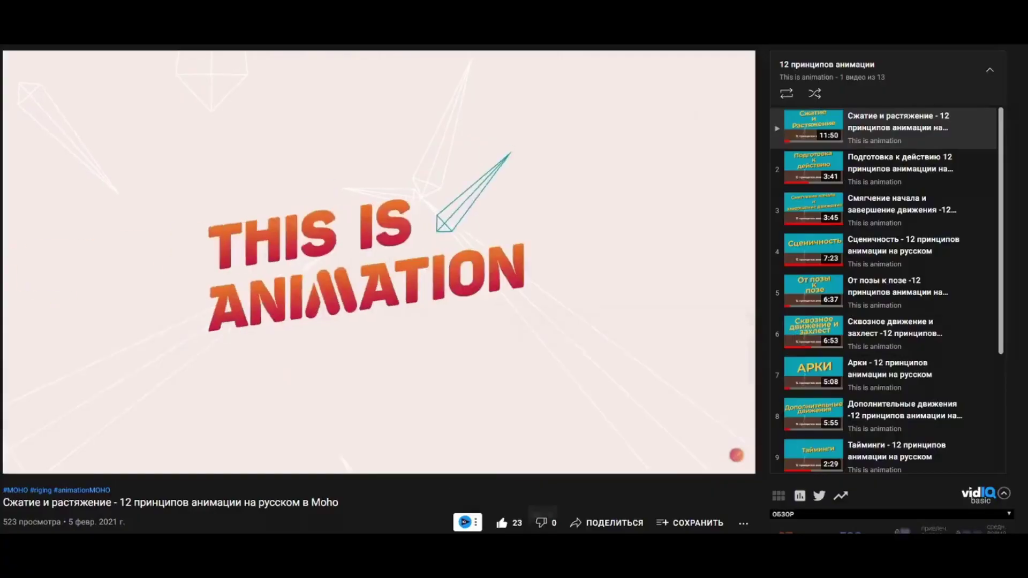
left_click_drag(1004, 130, 1005, 245)
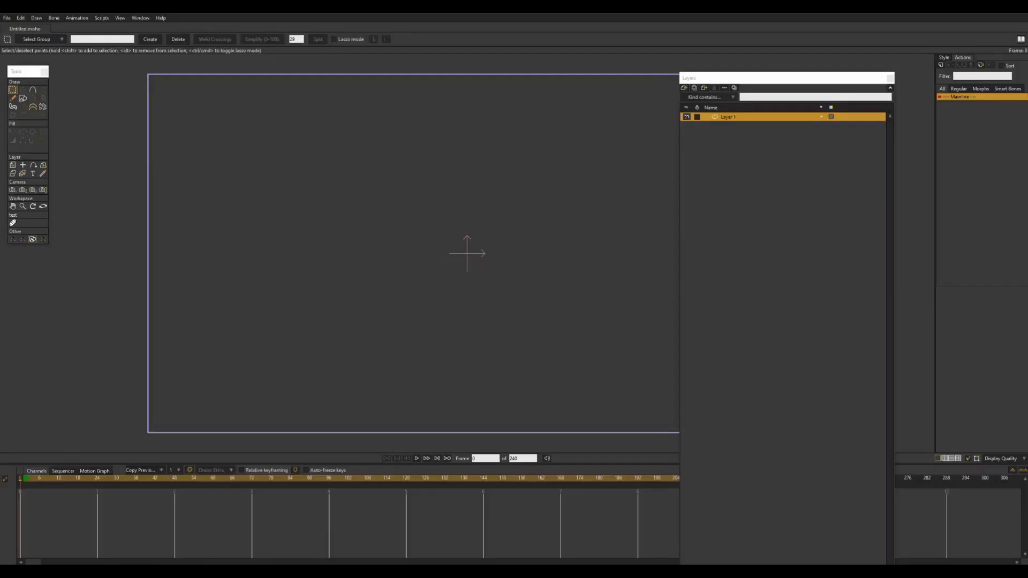
Step: Import all the character's PNG body-part images from the source folder into the blank Moho project
left_click_drag(1027, 176, 749, 124)
scroll(762, 293, "up", 5)
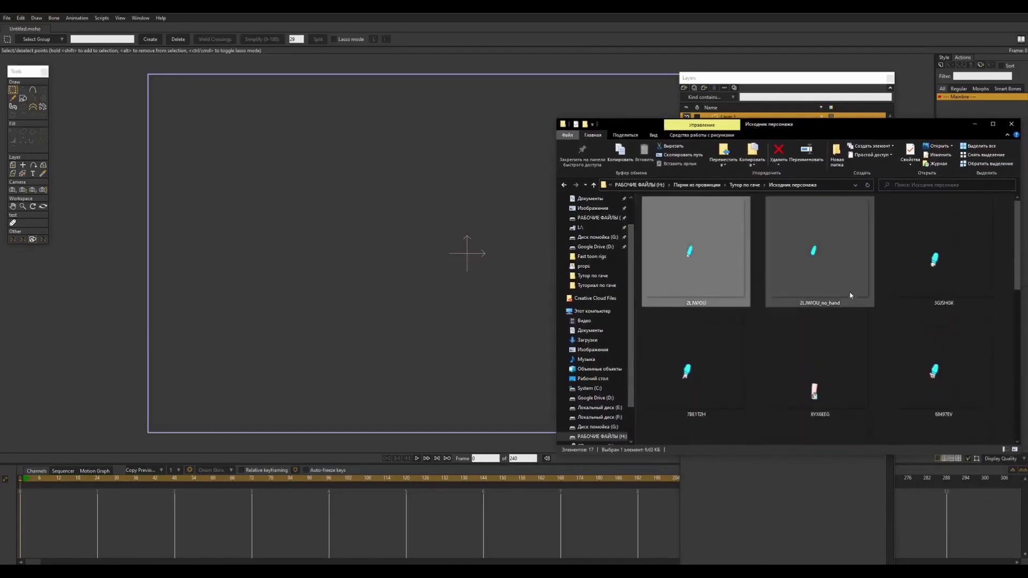
scroll(844, 291, "down", 5)
left_click(924, 298)
key("ctrl+a")
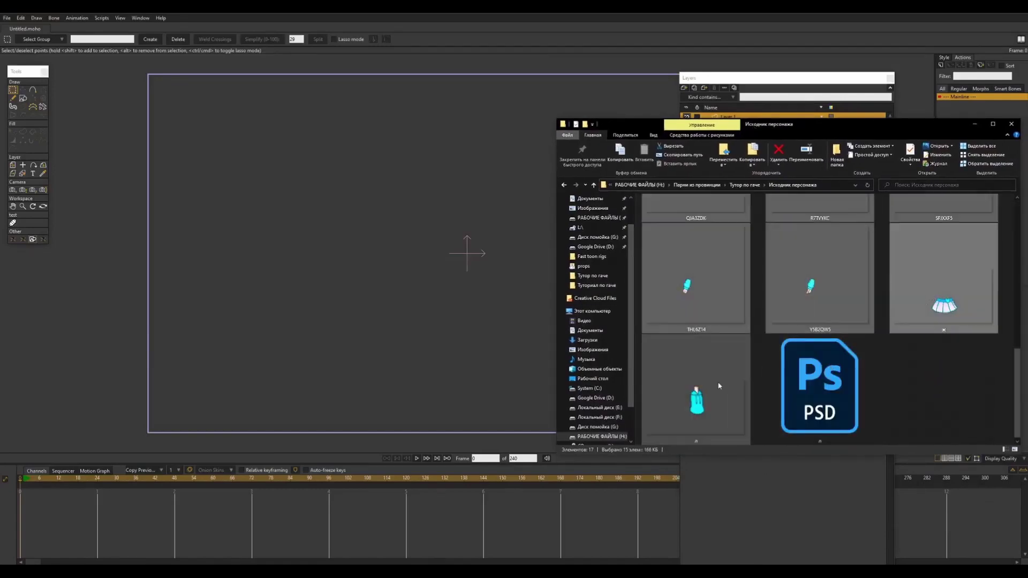
left_click_drag(924, 298, 369, 287)
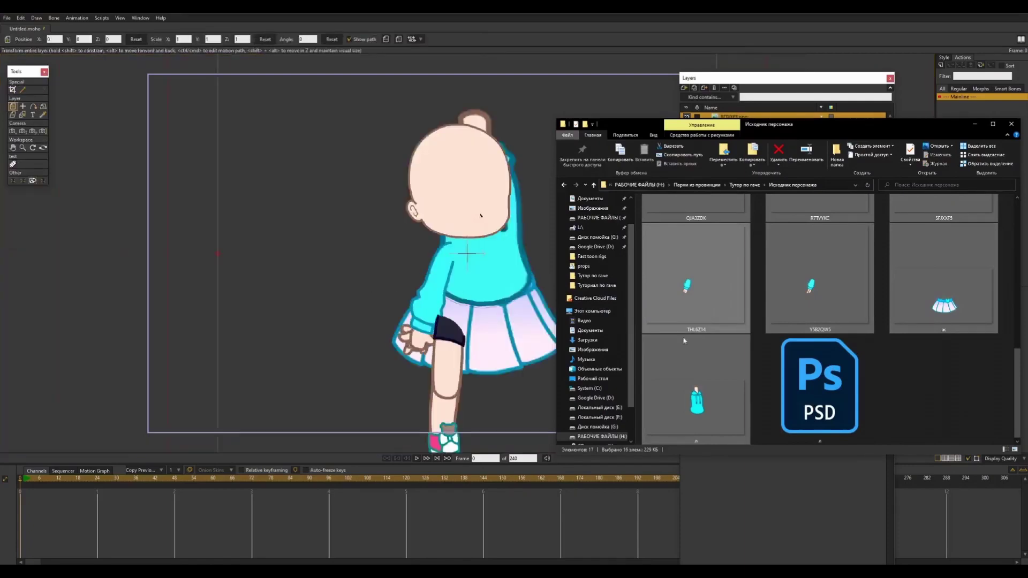
Step: Import the character's PSD file from the same folder, bringing in its layers individually
left_click(819, 386)
left_click_drag(821, 387, 412, 247)
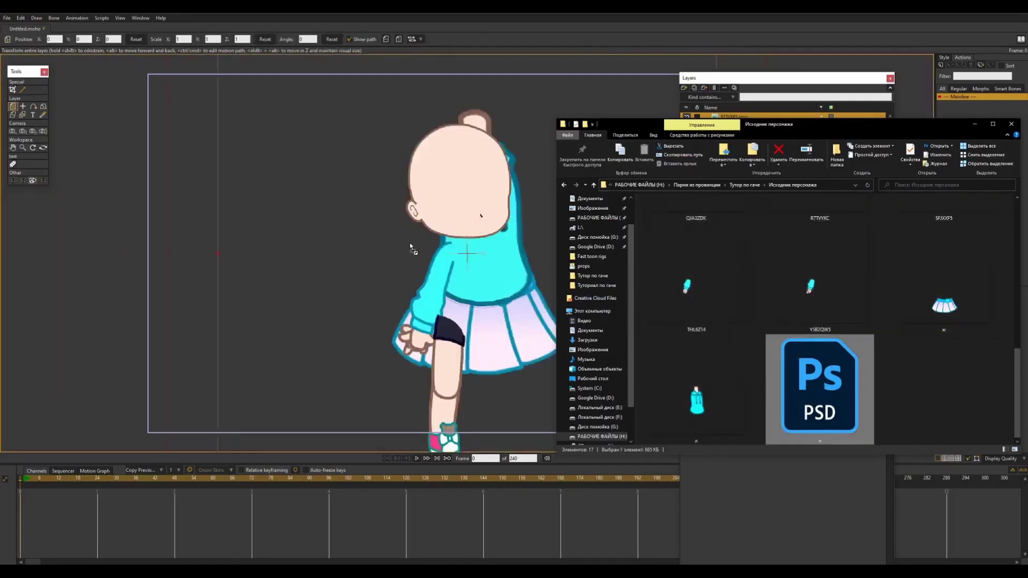
left_click(551, 79)
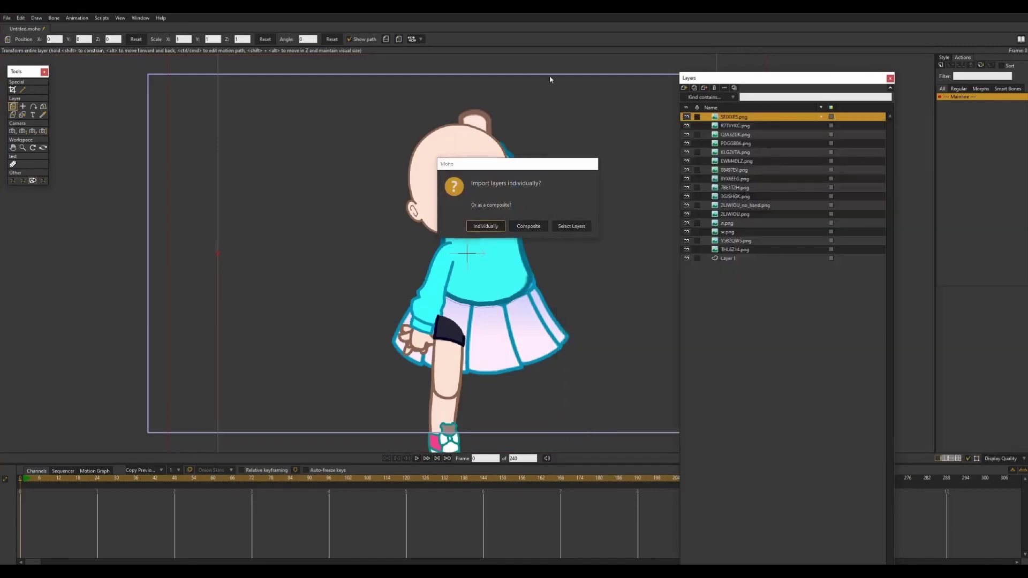
left_click(485, 226)
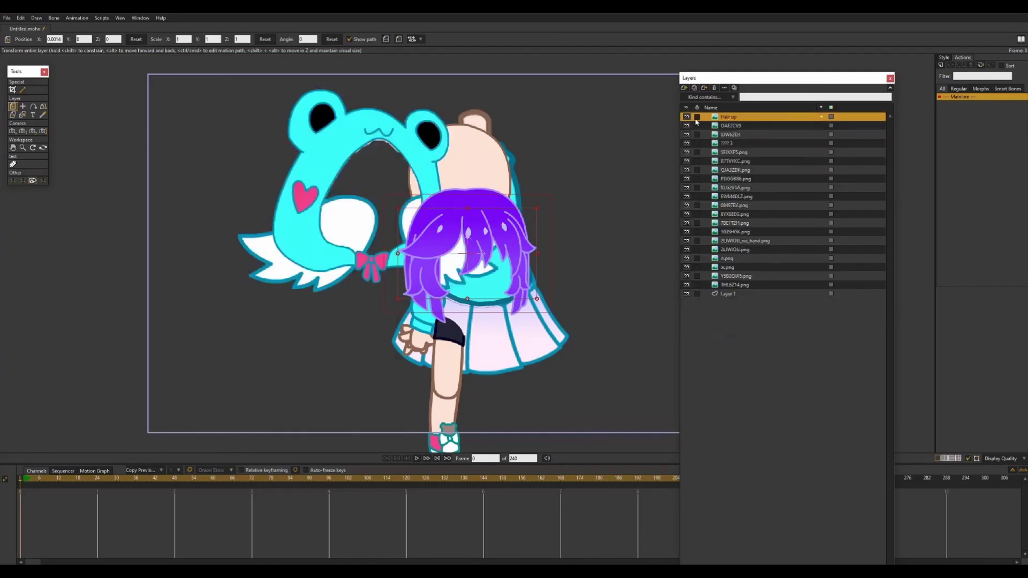
Step: Hide the front hair layer at the top of the layer list and rename the layer below it Hair back
left_click(687, 117)
double_click(715, 125)
type("Hair")
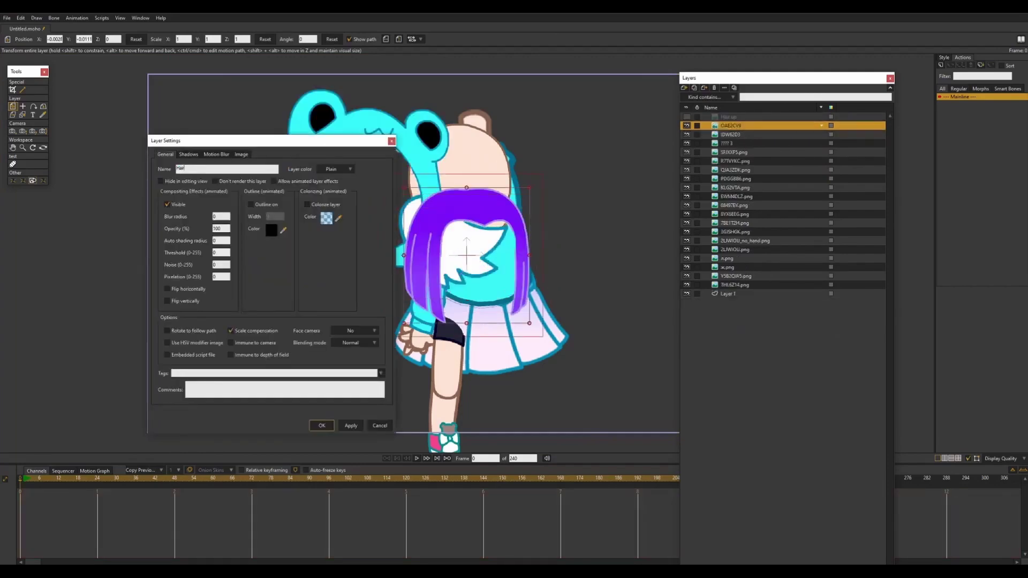
key("Return")
Step: Rename the bear hood layer hood and hide both the Hair back and hood layers
double_click(715, 134)
type("hoo")
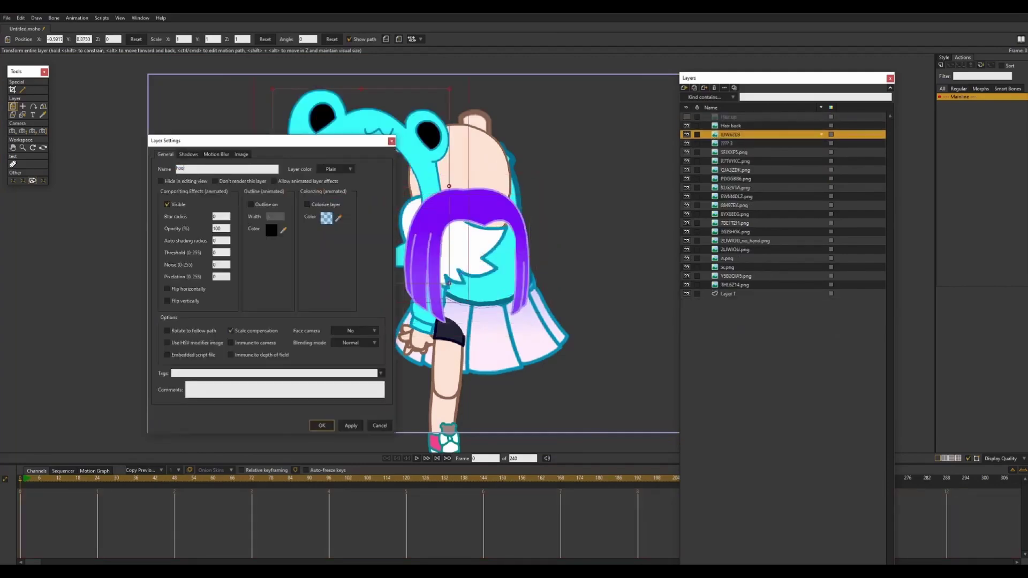
type("d")
key("Return")
left_click(686, 125)
left_click(686, 135)
Step: Rename the wings layer wings R and name its duplicate wings L
left_click(686, 143)
left_click(686, 143)
double_click(727, 143)
type("цш")
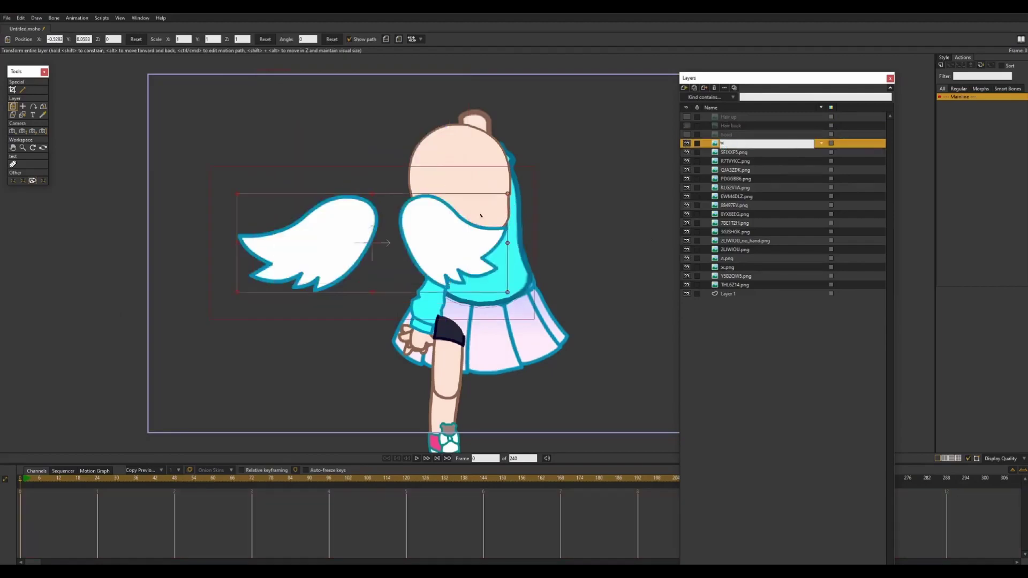
double_click(728, 143)
type("wings R")
double_click(738, 155)
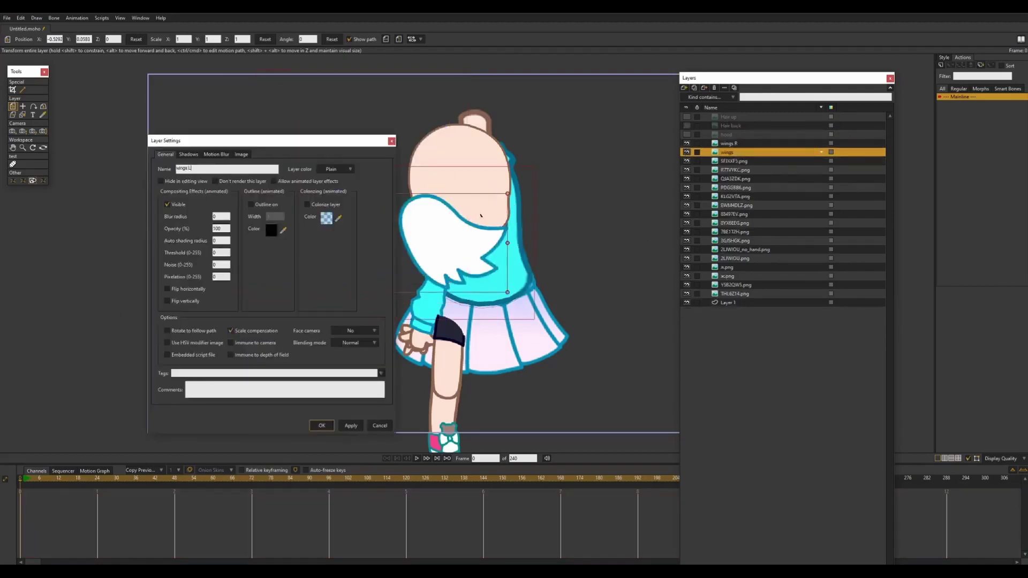
type("L")
key("Return")
Step: Hide the wings R and wings L layers
left_click(728, 144)
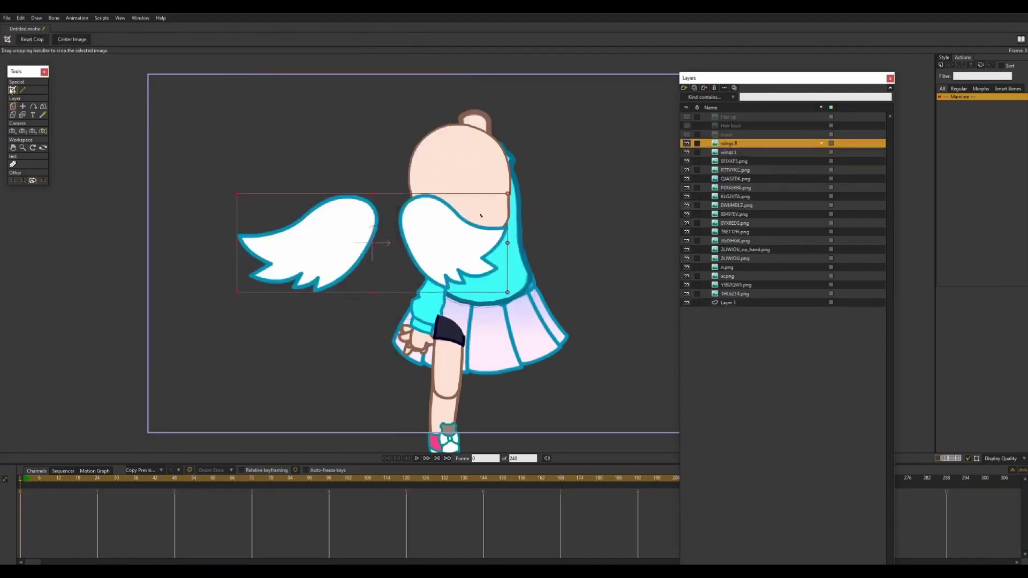
left_click(723, 153)
left_click(718, 161)
left_click(686, 143)
left_click(686, 152)
Step: Rename the head image layer Head and hide it
double_click(741, 161)
type("Head")
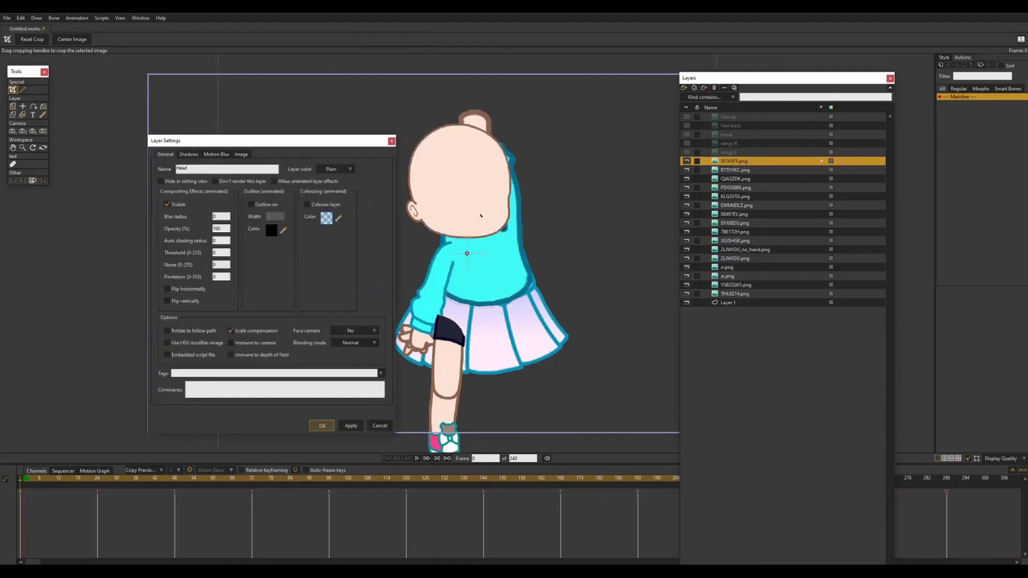
key("Return")
left_click(686, 161)
Step: Rename the upper leg image layer R7TVYKC.png as Hips R and hide it
double_click(744, 172)
type("Hips")
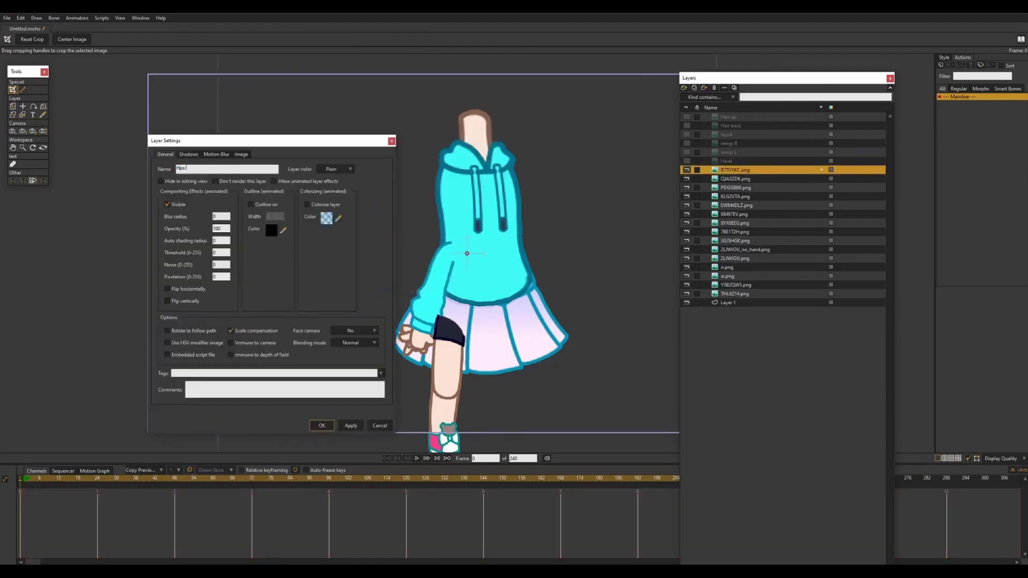
type(" R")
key("Return")
left_click(687, 170)
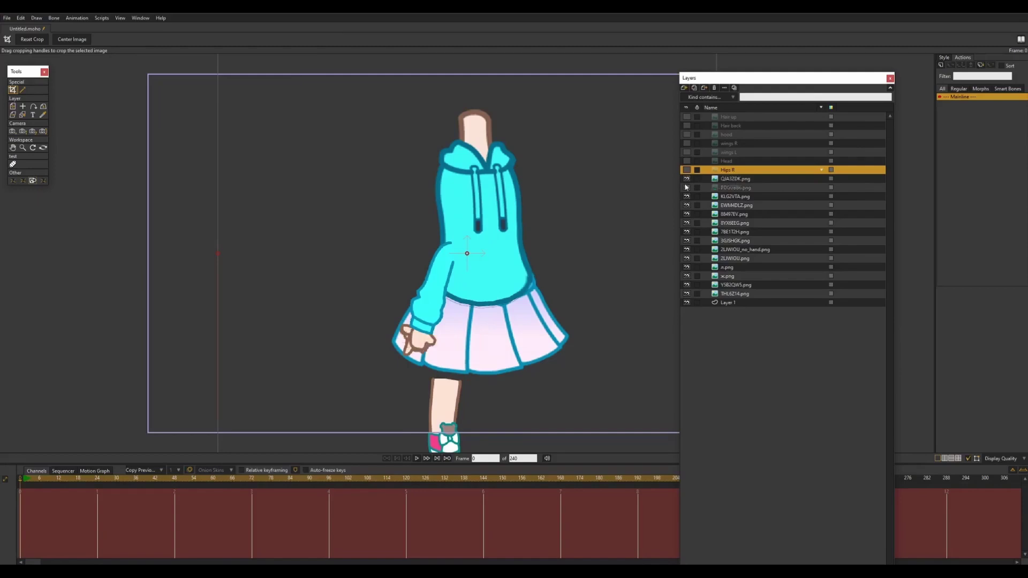
Step: Hide all the layers below QJA3ZDK.png and rename that arm image layer Forearm 1
left_click_drag(686, 286, 686, 186)
double_click(745, 180)
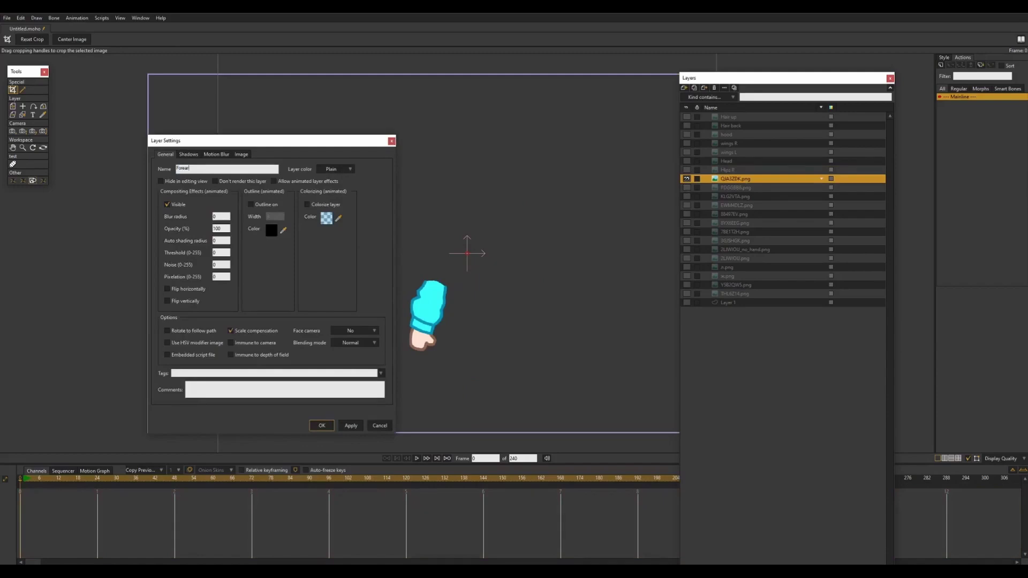
left_click(350, 425)
Step: Rename the next four forearm image layers Forearm 2, Forearm 3, Forearm 4 and Forearm 5, showing only the one being named
left_click(741, 188)
left_click(687, 178)
left_click(686, 187)
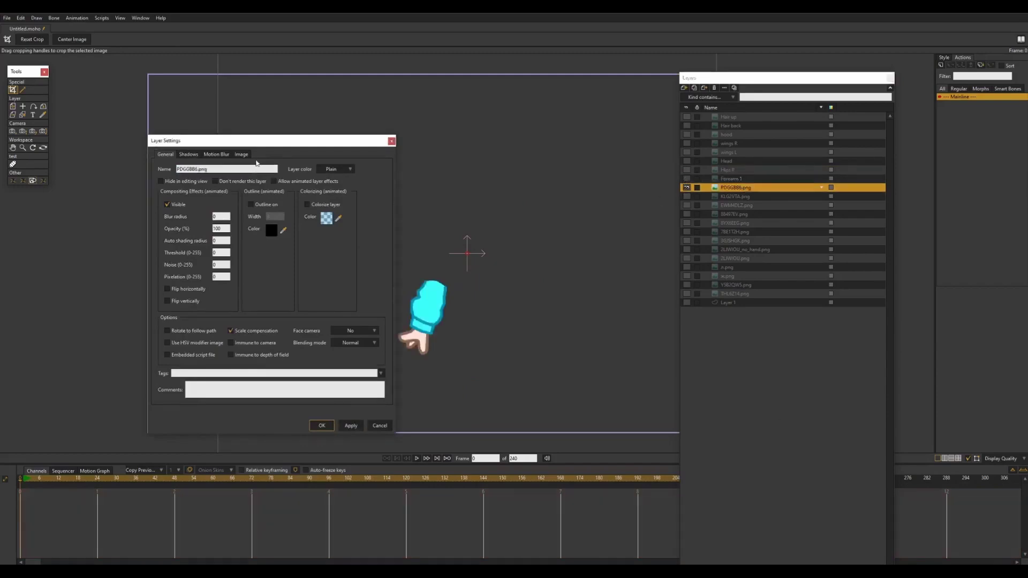
key("Return")
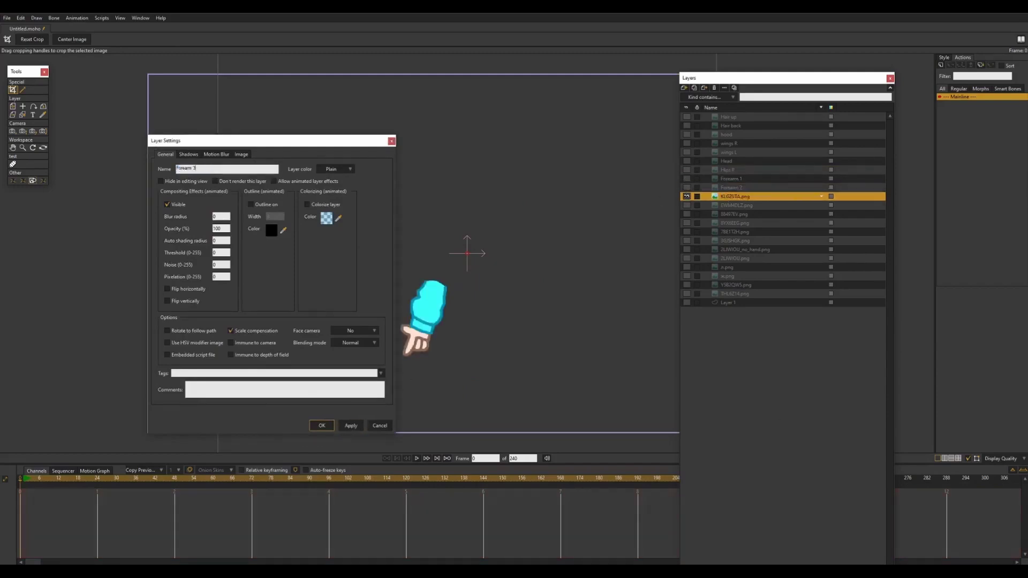
key("Return")
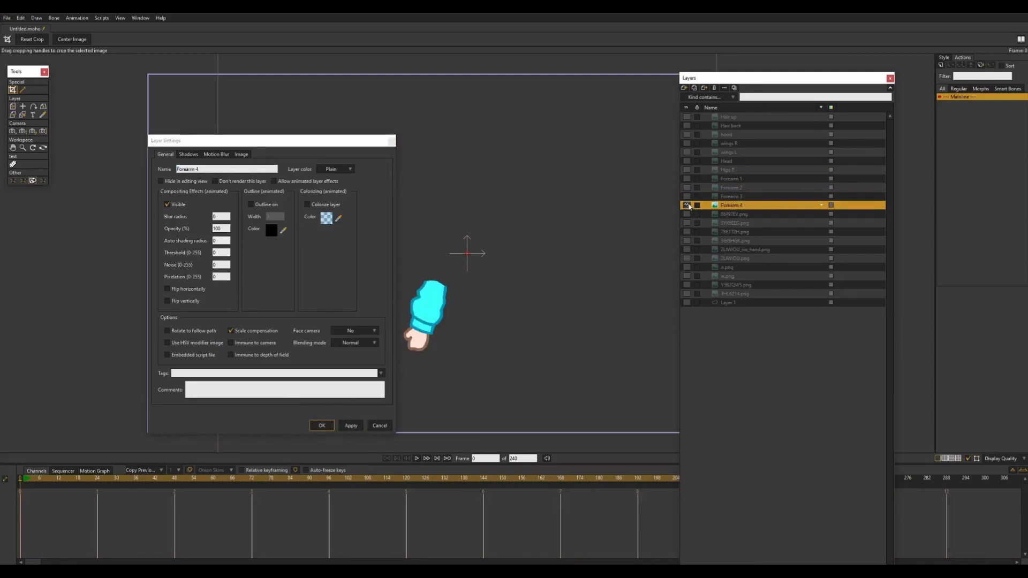
key("Return")
key("Return")
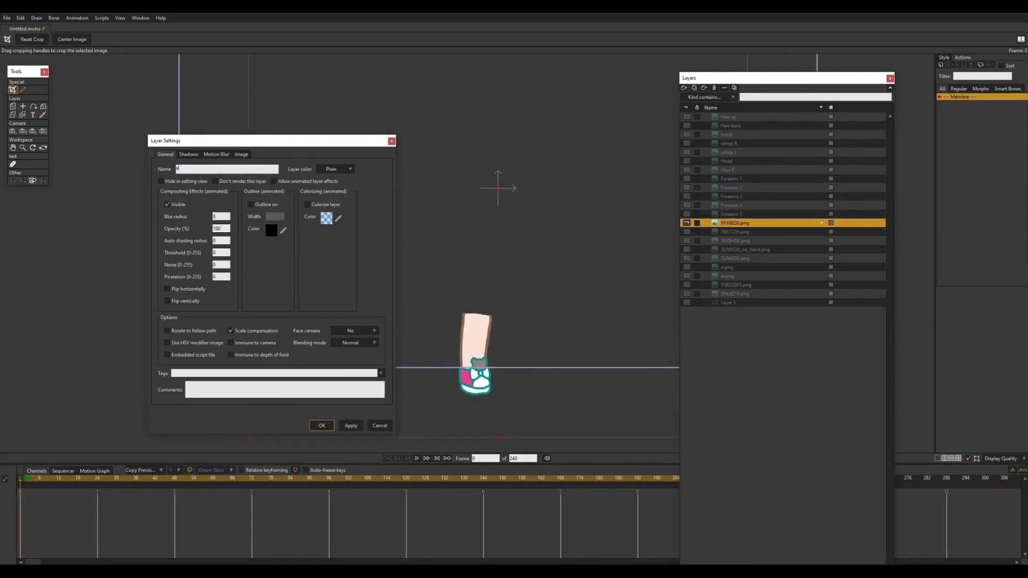
Step: Rename the shin image layer Shin R and place the next two forearm images above it as Forearm 6 and Forearm 7
key("Return")
left_click_drag(724, 234, 727, 229)
key("Return")
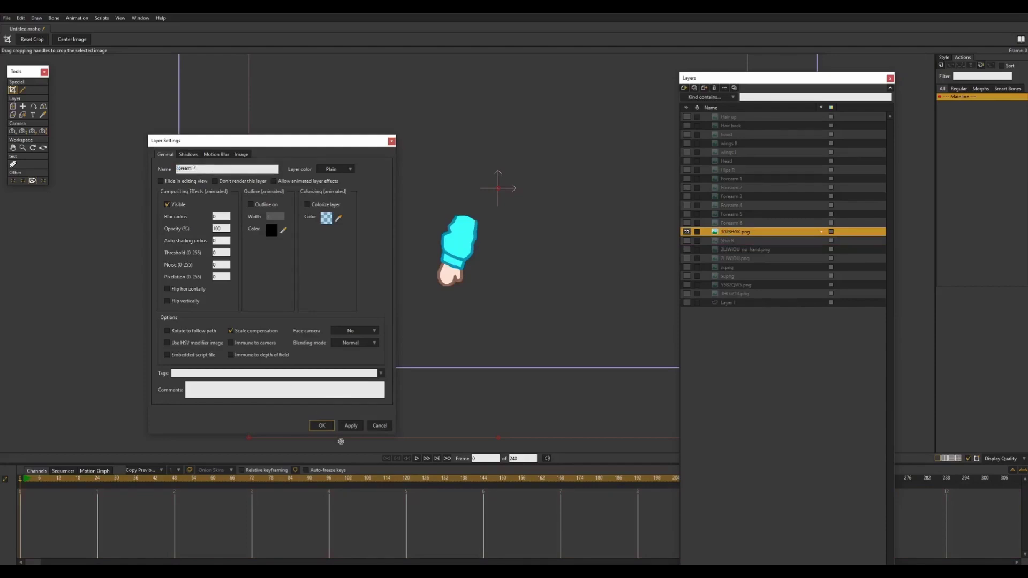
left_click(686, 233)
Step: Show the upper arm image layer 2LJWIOU_no_hand.png, rename it upperarm R and hide it again
left_click(686, 249)
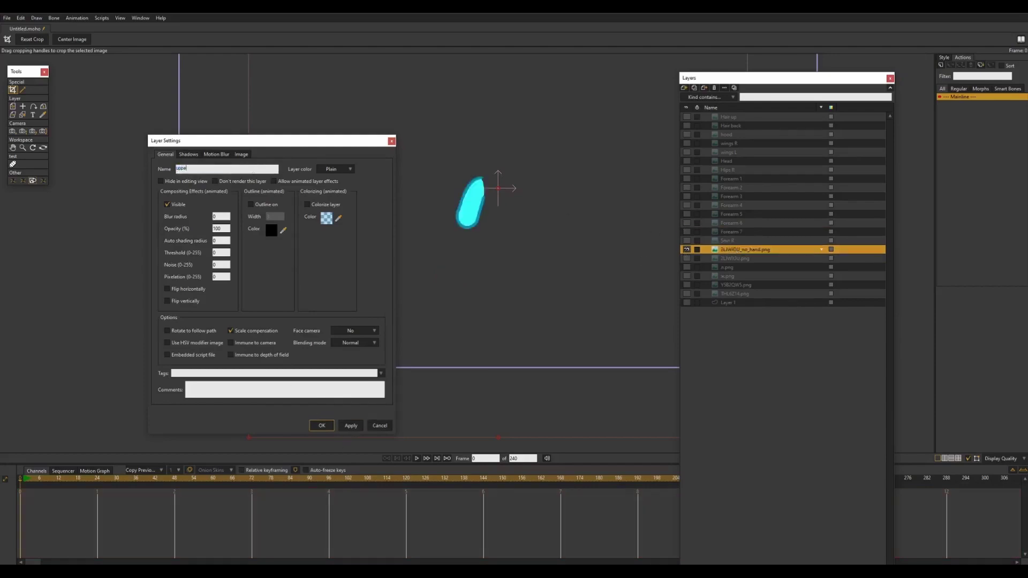
left_click(355, 425)
left_click(687, 249)
Step: Show the upper arm image layer with the hand, 2LJWIOU.png, and delete it
left_click(686, 258)
left_click(726, 258)
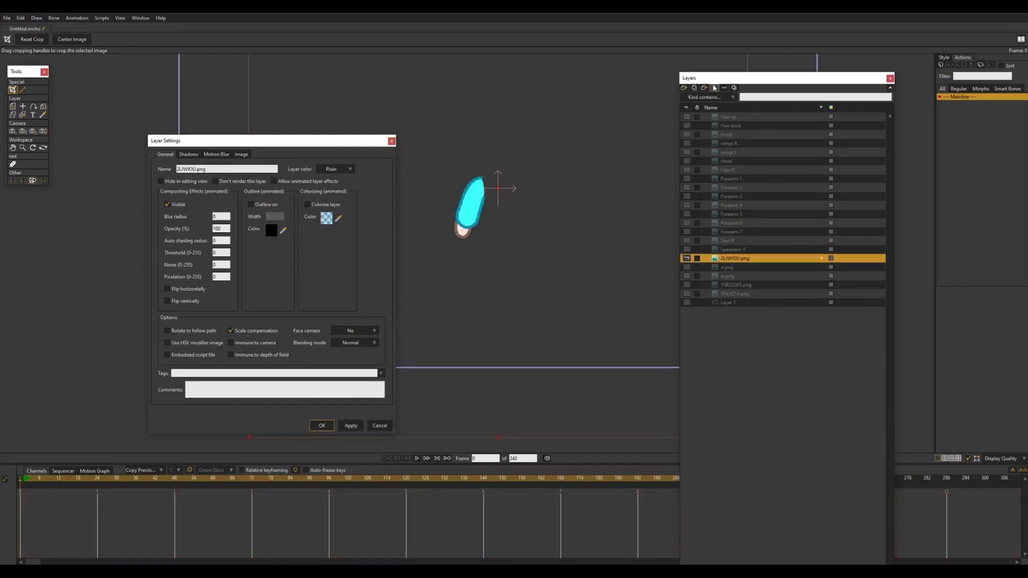
key("Delete")
Step: Show the torso image layer, rename it body and hide it again
left_click(687, 259)
left_click(188, 169)
type("body")
left_click(351, 425)
left_click(686, 258)
Step: Show the skirt image layer w.png, rename it skirt and hide it again
left_click(686, 267)
left_click(726, 268)
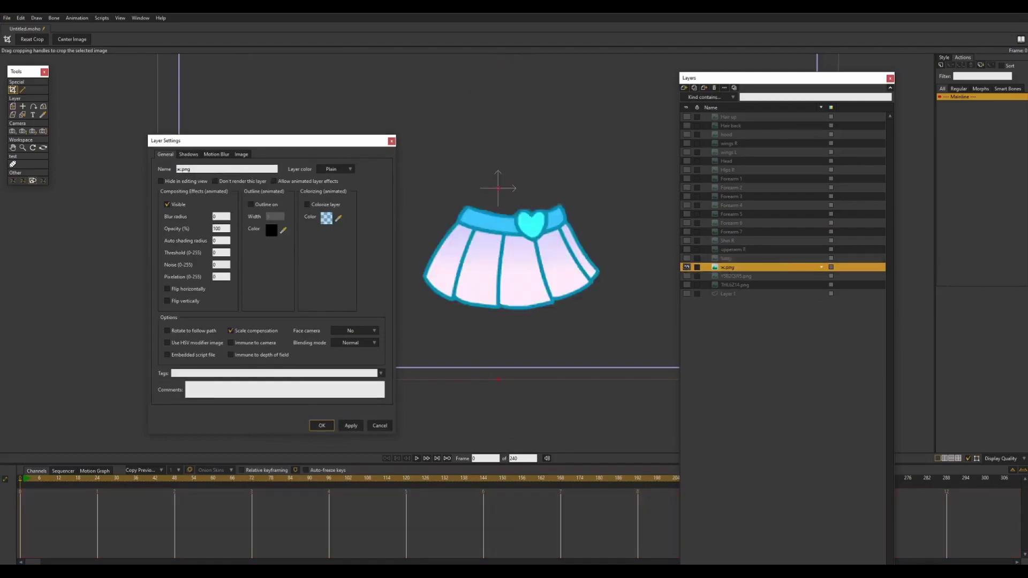
left_click(254, 170)
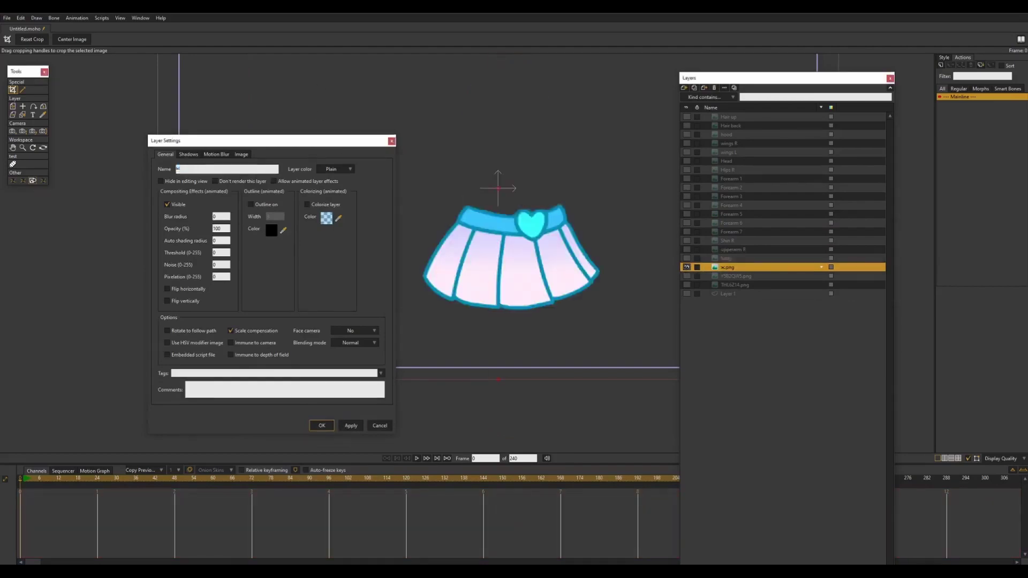
left_click(351, 425)
left_click(686, 267)
Step: Show the forearm image below the skirt layer, move it under Forearm 7 and rename it Forearm 8
left_click(686, 275)
left_click_drag(725, 276, 728, 241)
left_click(253, 168)
type("Foream 1")
type("r")
left_click(351, 425)
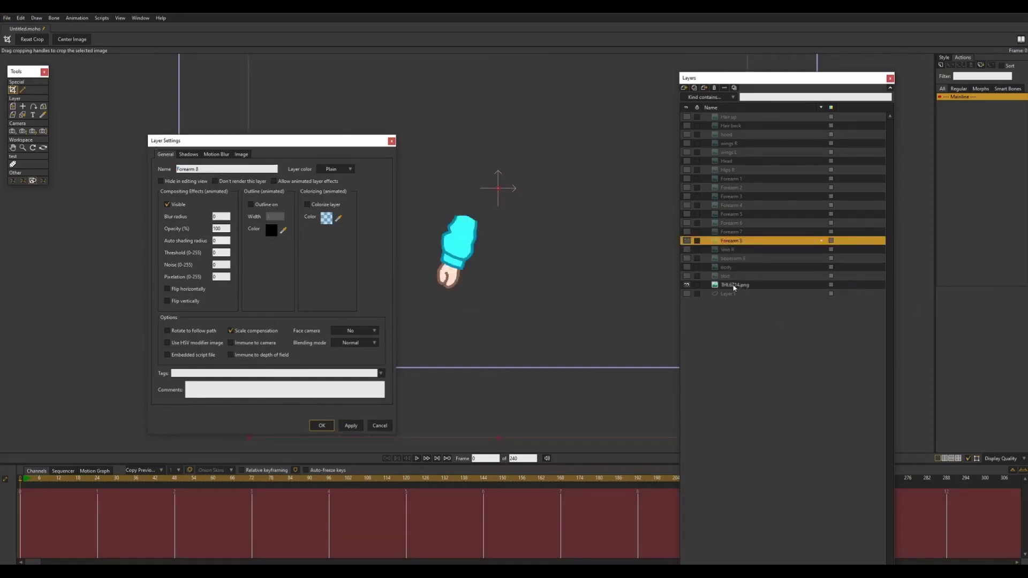
Step: Move the last forearm image layer under Forearm 8, rename it Forearm 9 and hide it
left_click_drag(734, 287, 732, 248)
left_click(261, 170)
type("Forearm 9")
left_click(350, 425)
left_click(687, 249)
left_click(728, 293)
Step: Move the hood and Head layers together above the Hair back layer
left_click(770, 113)
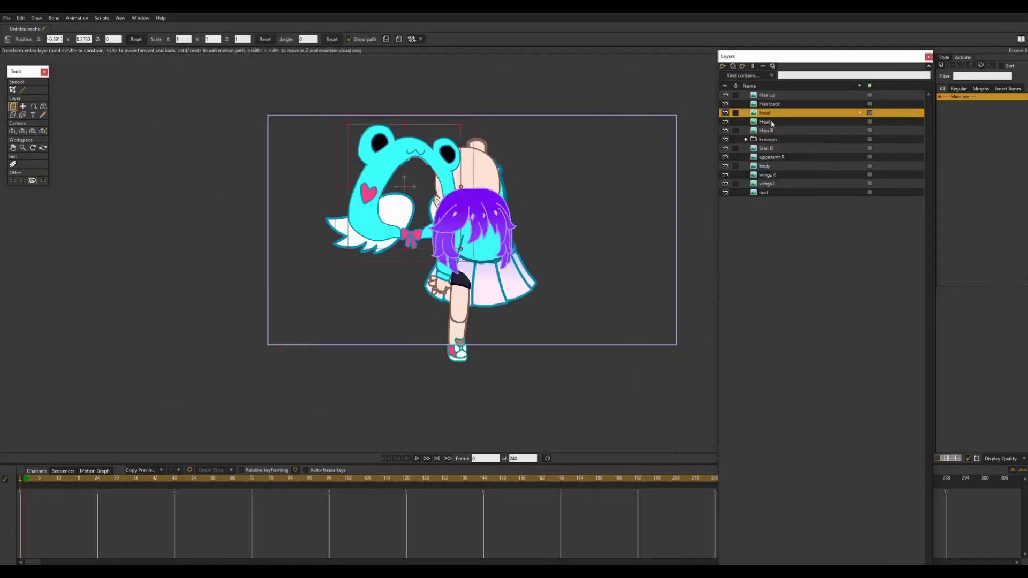
left_click(770, 122, "shift")
left_click_drag(771, 121, 771, 100)
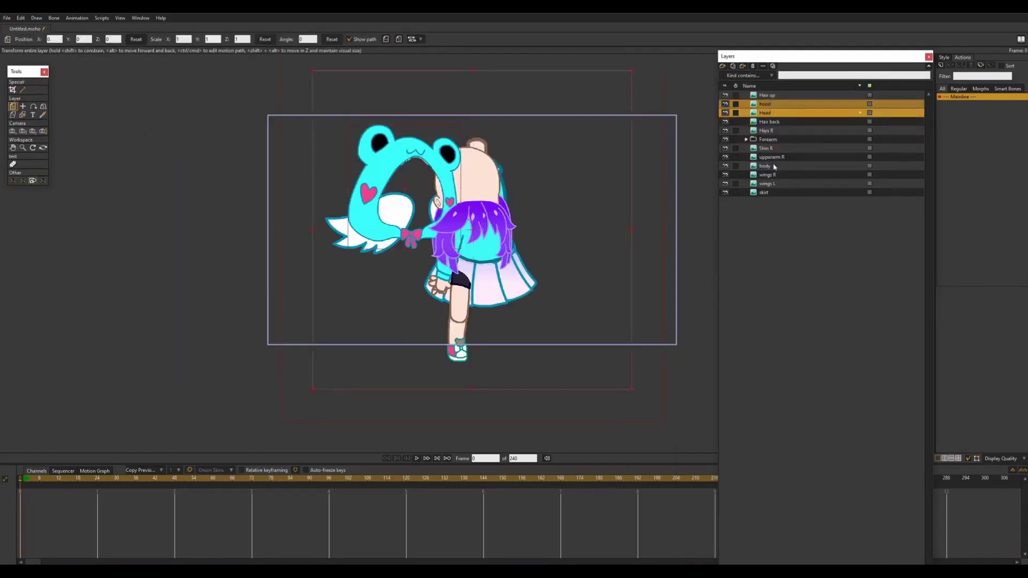
Step: Hide the arm, shin, wing and skirt layers and move the body layer directly below Hips R
left_click_drag(725, 148, 726, 194)
left_click_drag(764, 166, 760, 137)
left_click(725, 147)
left_click(725, 140)
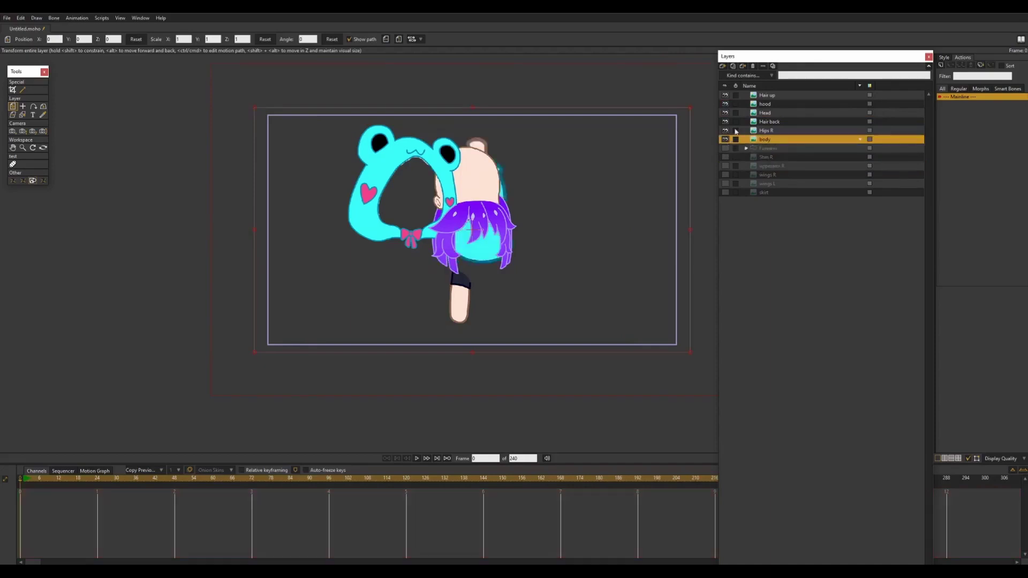
Step: Hide the hair, hood and hips layers and position the head on the neck of the body
left_click_drag(725, 94, 725, 130)
left_click(765, 113)
scroll(431, 186, "up", 3)
left_click_drag(433, 185, 405, 268)
left_click_drag(480, 260, 495, 157)
Step: Show the hood, fit it around the head and place its layer above Head
left_click(725, 104)
left_click_drag(765, 113, 770, 100)
left_click(766, 113)
left_click_drag(354, 270, 467, 152)
left_click_drag(767, 112, 768, 100)
left_click_drag(466, 152, 472, 148)
Step: Show Hair back, position it on the head with its layer above Head, and show Hair up
left_click(725, 121)
left_click(768, 122)
left_click_drag(472, 316, 480, 131)
left_click_drag(769, 122, 769, 109)
left_click(725, 95)
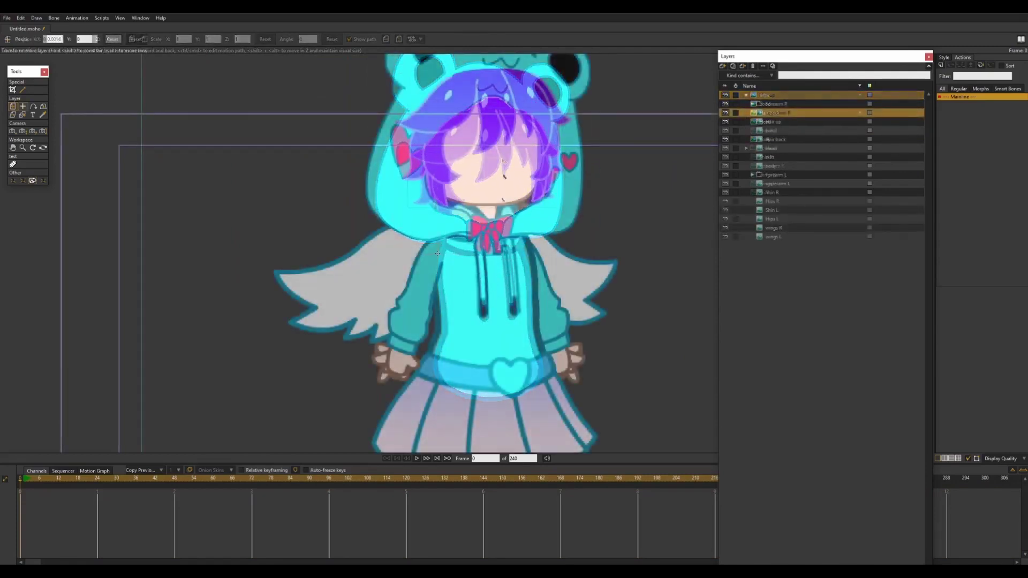
Step: Try rotating the upperarm R layer about its origin at the shoulder
key("o")
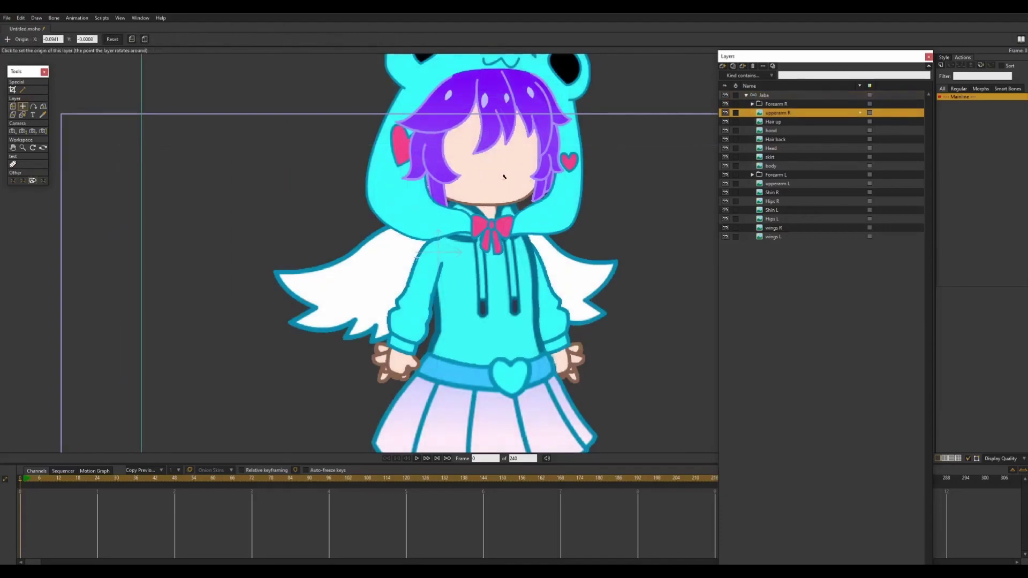
key("m")
left_click_drag(119, 208, 408, 68)
scroll(436, 252, "up", 3)
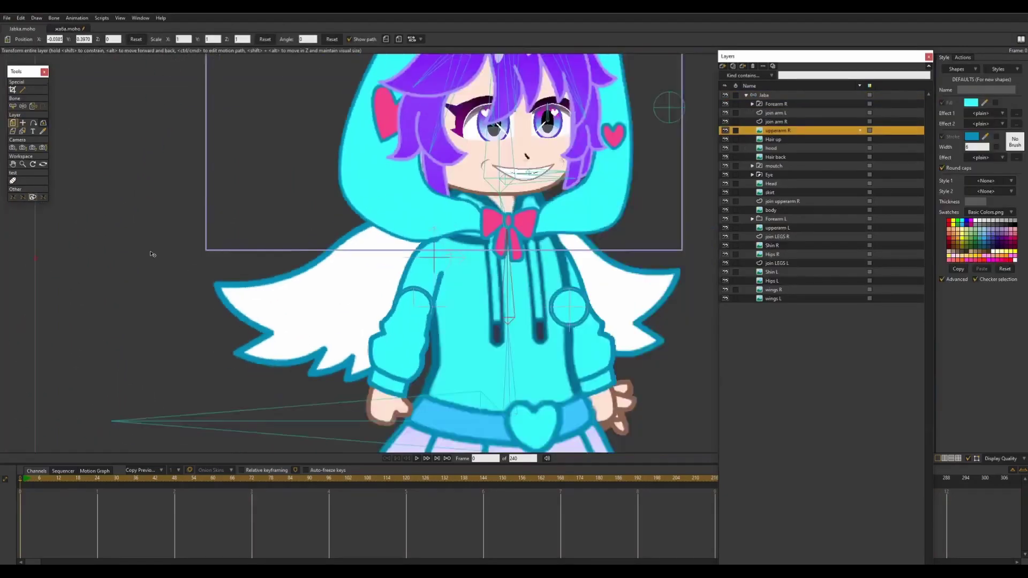
scroll(152, 254, "down", 1)
left_click_drag(50, 280, 257, 391)
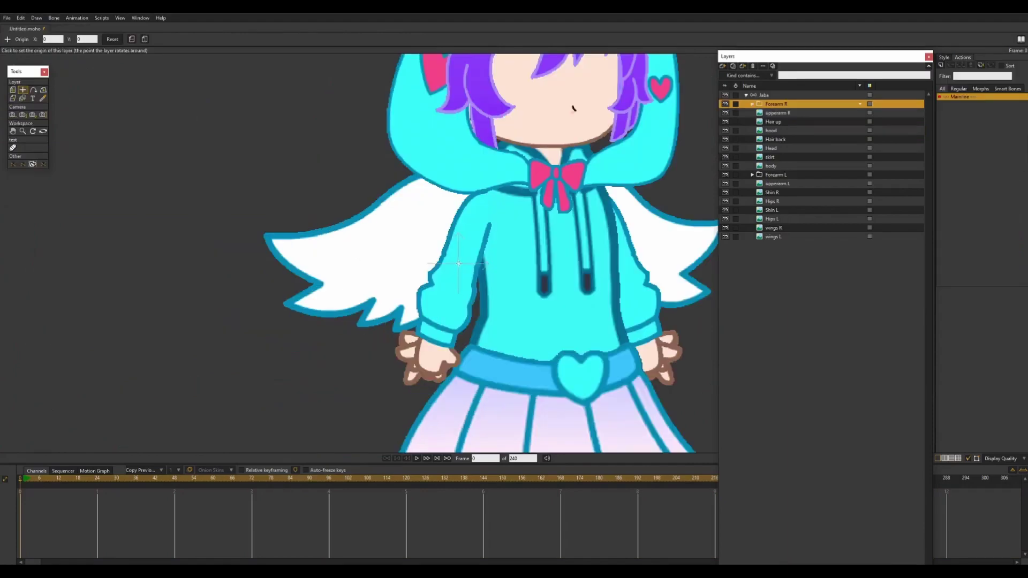
Step: Try rotating the Forearm R group about its origin at the elbow
scroll(458, 264, "up", 3)
key("m")
scroll(497, 335, "down", 6)
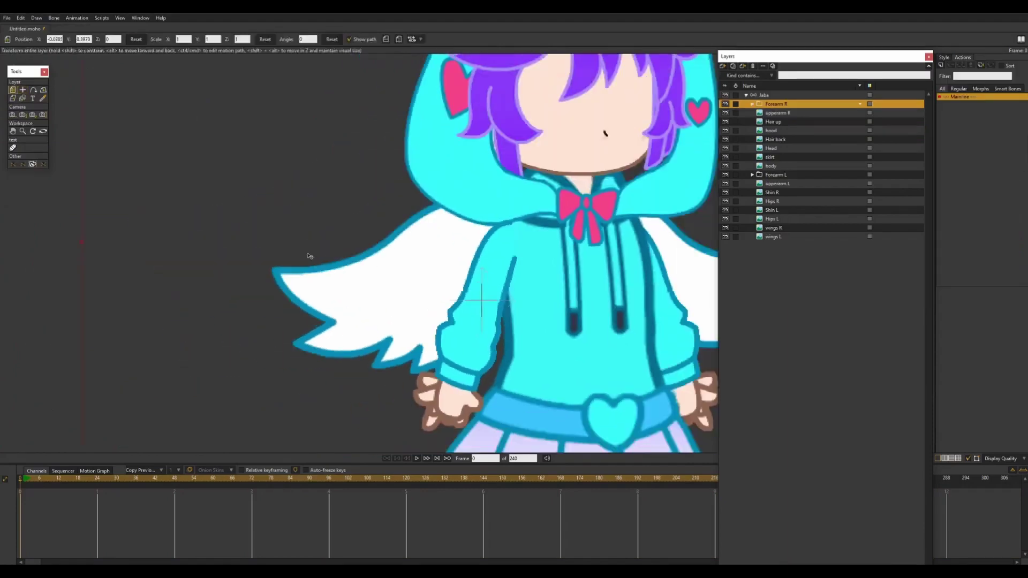
left_click_drag(188, 237, 474, 139)
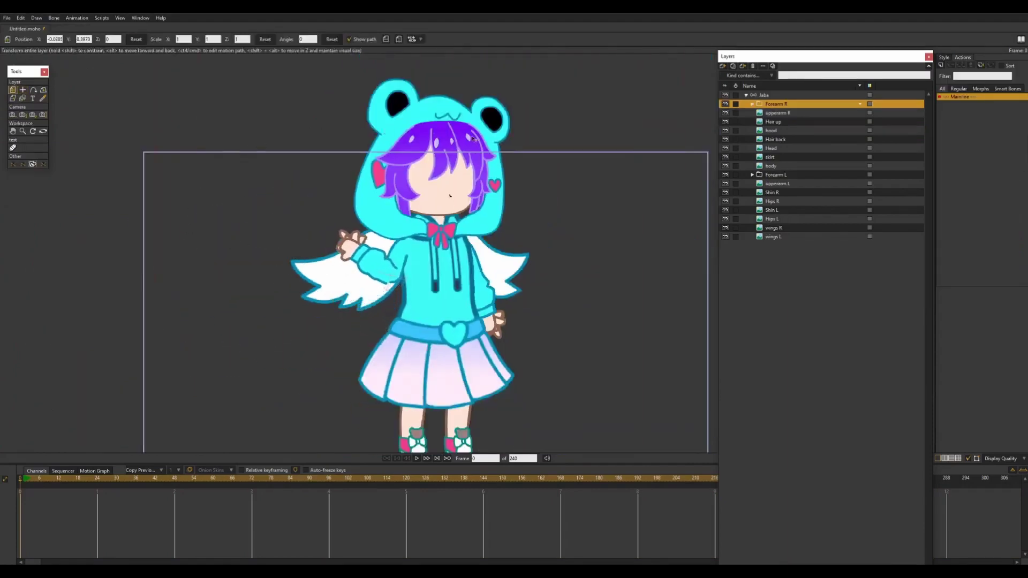
Step: Hide the Forearm R group and name a new vector layer above upperarm R join arm R
scroll(481, 141, "up", 3)
scroll(371, 283, "up", 4)
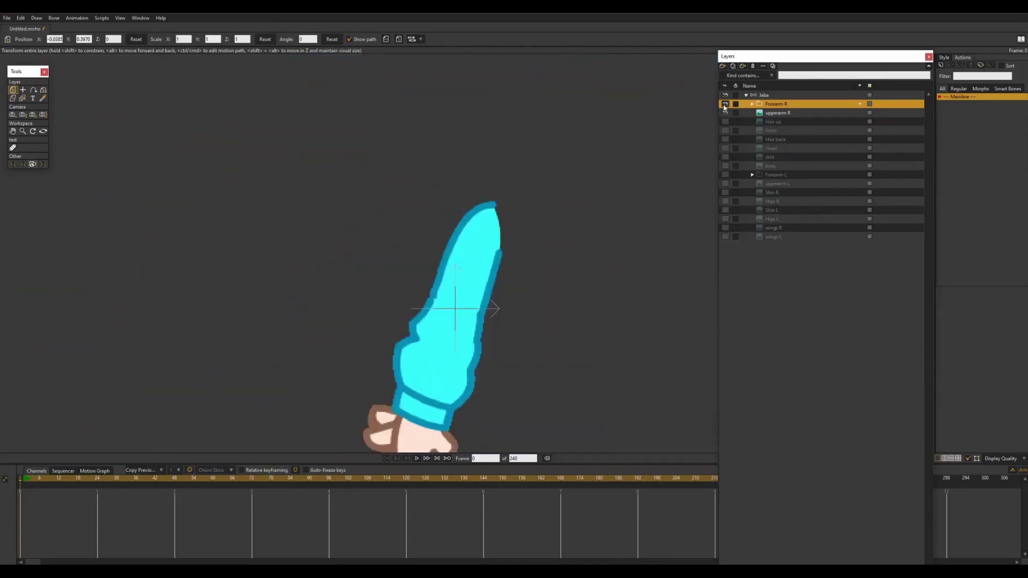
left_click(725, 104)
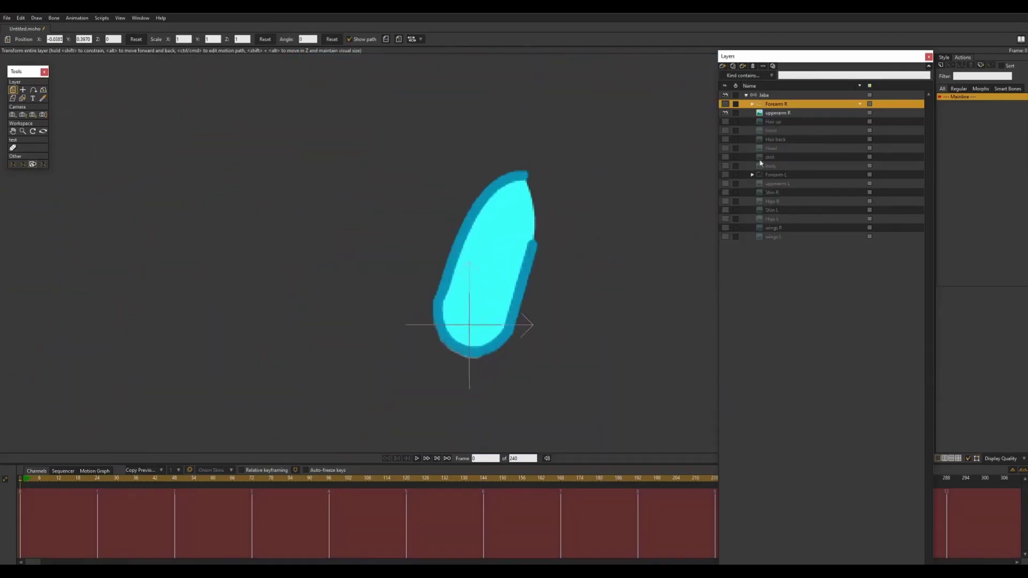
double_click(769, 112)
type("join arm R")
key("Return")
Step: Draw a joint circle at the elbow end of the upper arm, sampling its fill and stroke colours from the arm
key("s")
left_click_drag(474, 326, 513, 352)
key("q")
left_click(944, 57)
left_click_drag(984, 102, 495, 257)
mouse_move(984, 136)
left_mouse_down()
mouse_move(522, 285)
mouse_move(519, 269)
left_mouse_up()
Step: Draw a vertical and a horizontal guide line crossing at the centre of the joint circle
scroll(454, 326, "up", 5)
scroll(976, 147, "up", 2)
key("t")
key("a")
left_click_drag(508, 216, 507, 432)
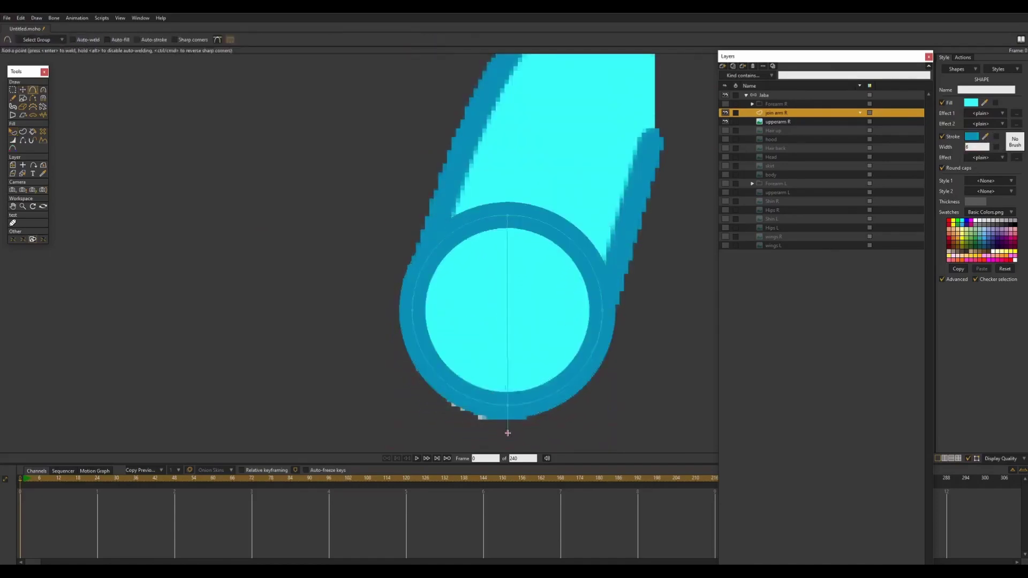
left_click_drag(413, 310, 680, 310)
right_click(822, 113)
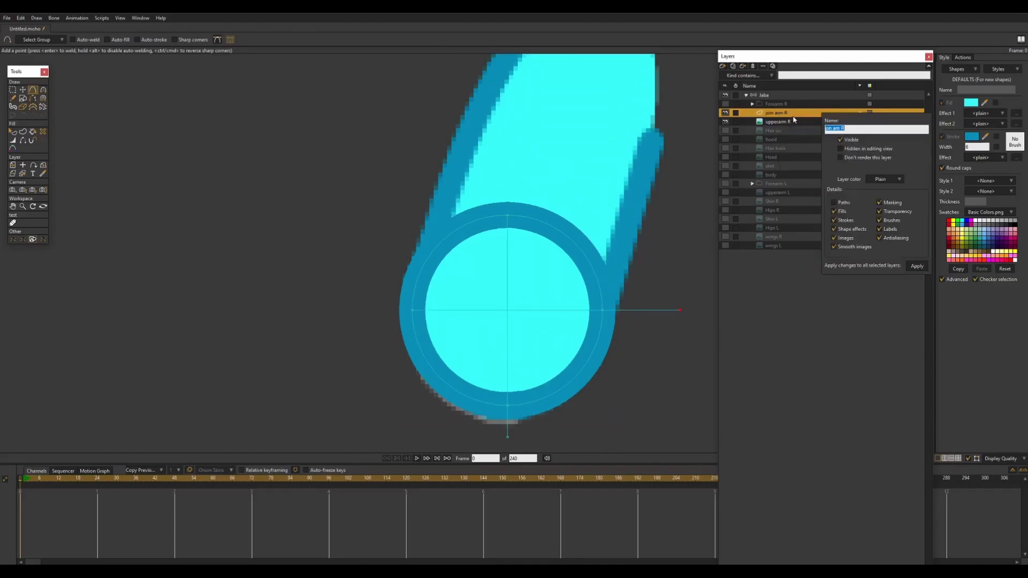
left_click(819, 312)
Step: Show the Forearm R group and shift it to fit over the joint circle
left_click(725, 104)
left_click(776, 103)
left_click_drag(510, 360, 520, 334)
Step: Hide the Forearm R group and set its origin at the centre of the joint circle
left_click(725, 105)
left_click(22, 90)
scroll(429, 247, "up", 3)
left_click(603, 315)
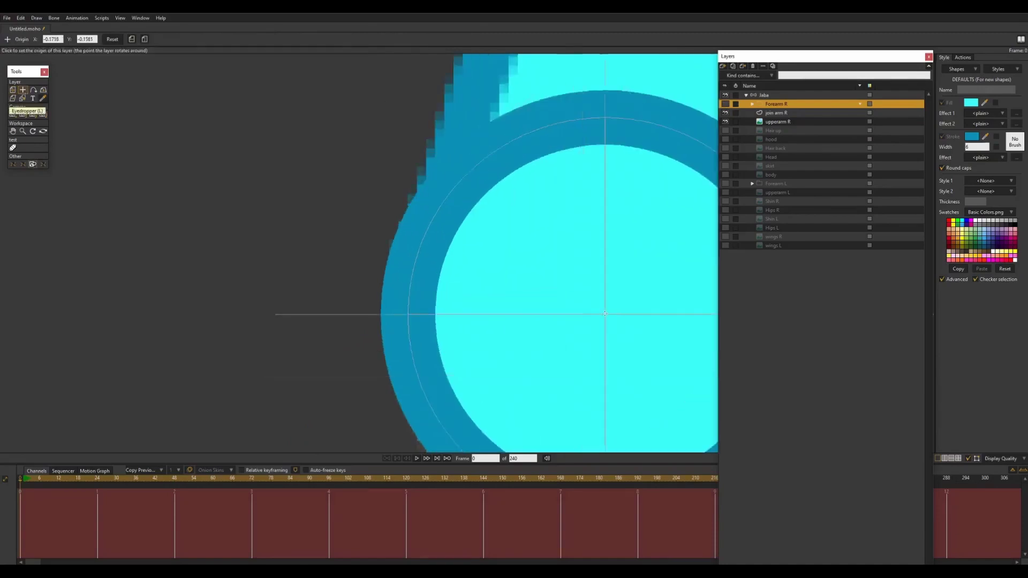
Step: Show the Forearm R group again and try rotating it about the new origin
scroll(340, 166, "down", 2)
left_click(725, 104)
scroll(504, 237, "down", 2)
key("m")
scroll(500, 263, "down", 3)
left_click_drag(51, 271, 548, 42)
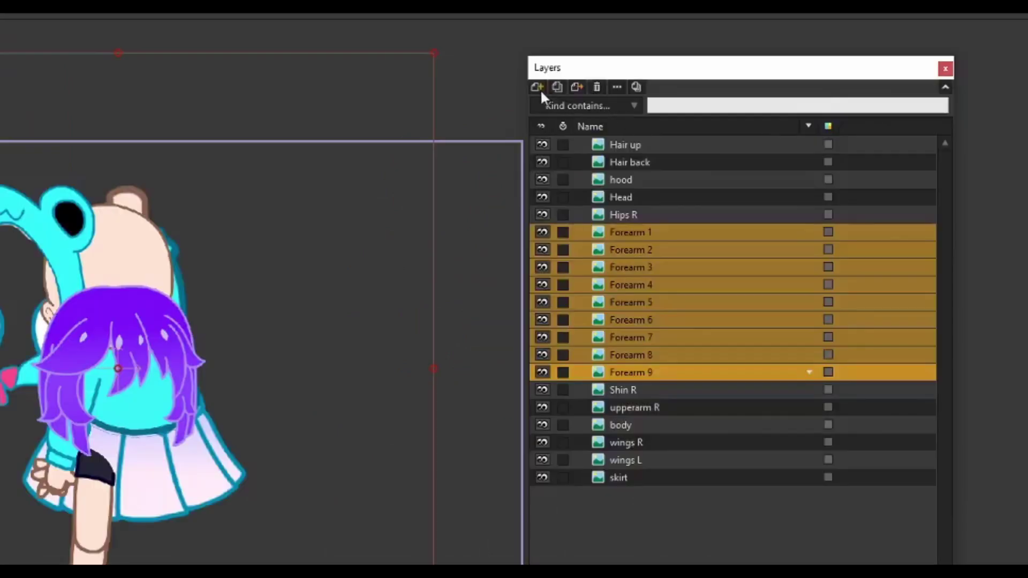
Step: Group the layers Forearm 1 to Forearm 9 and name the group Forearm
left_click_drag(561, 70, 637, 27)
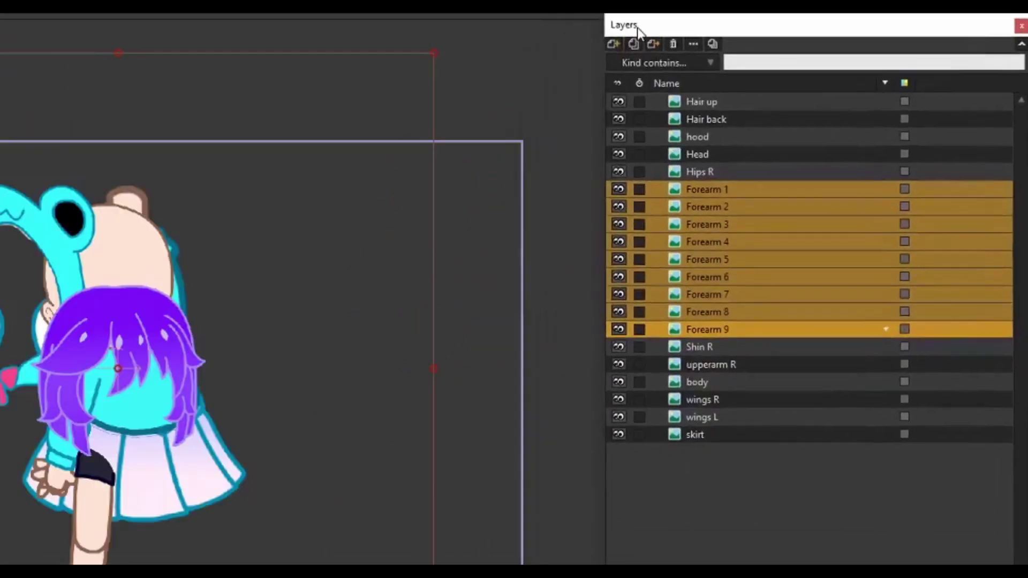
left_click(622, 47)
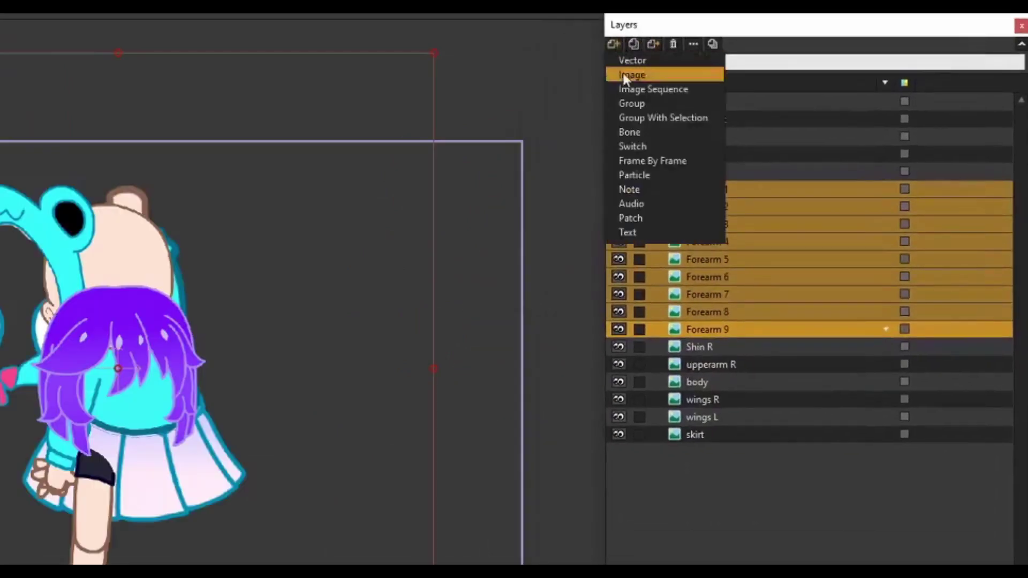
left_click(648, 114)
double_click(703, 189)
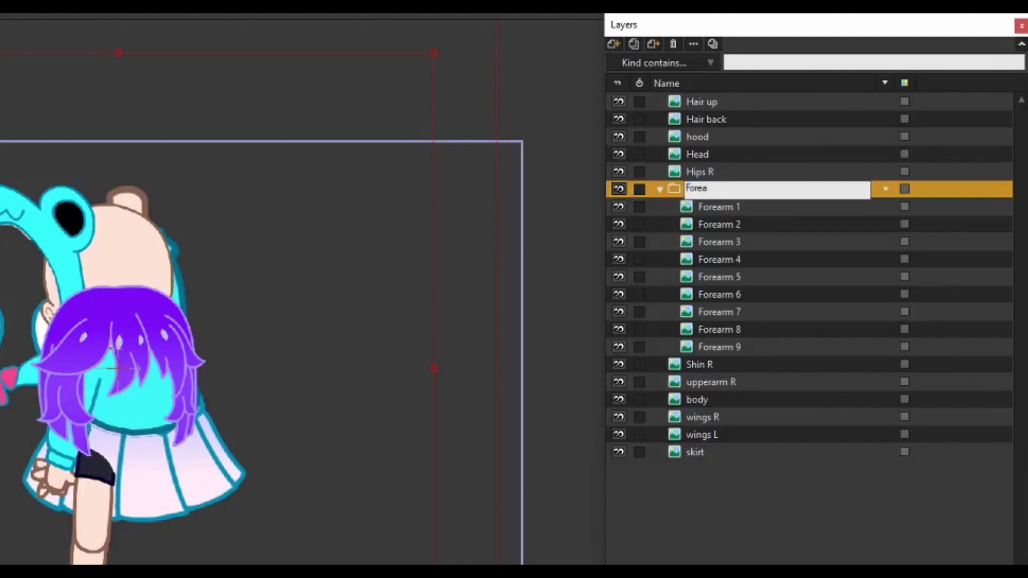
type("Forearm")
key("Return")
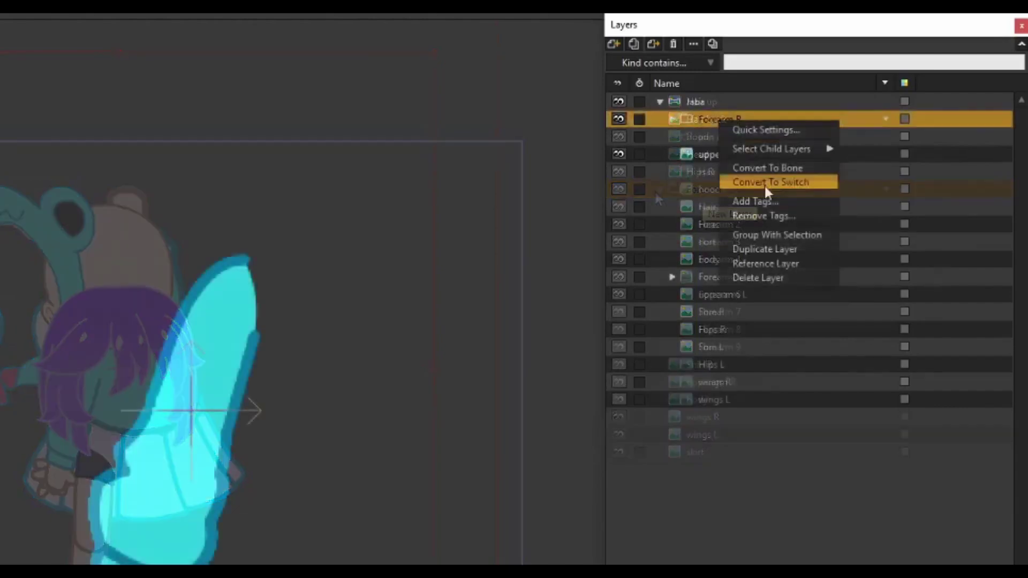
Step: Convert the Forearm R group to a switch layer and open its child layer list
left_click(765, 182)
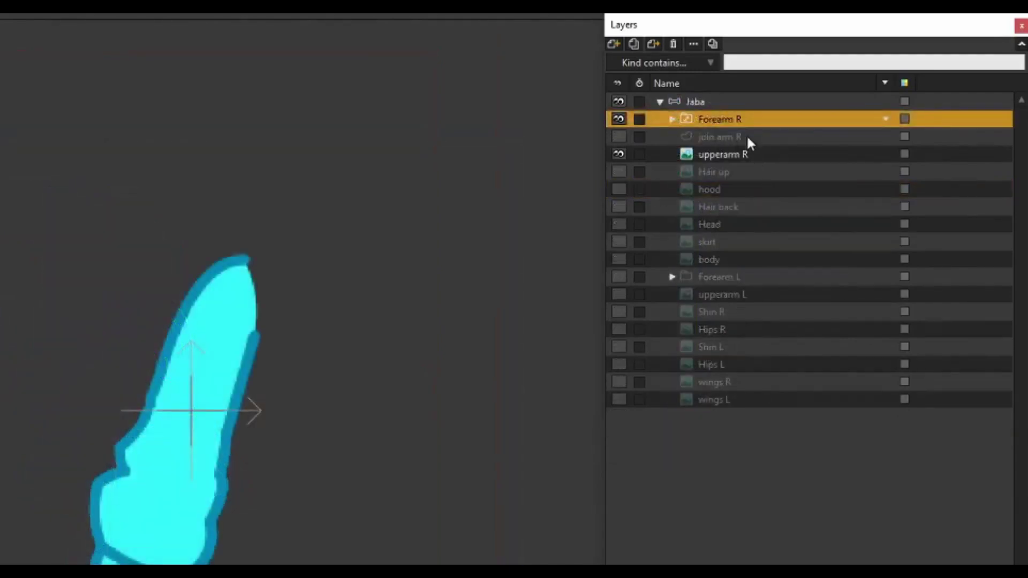
right_click(744, 118)
mouse_move(791, 150)
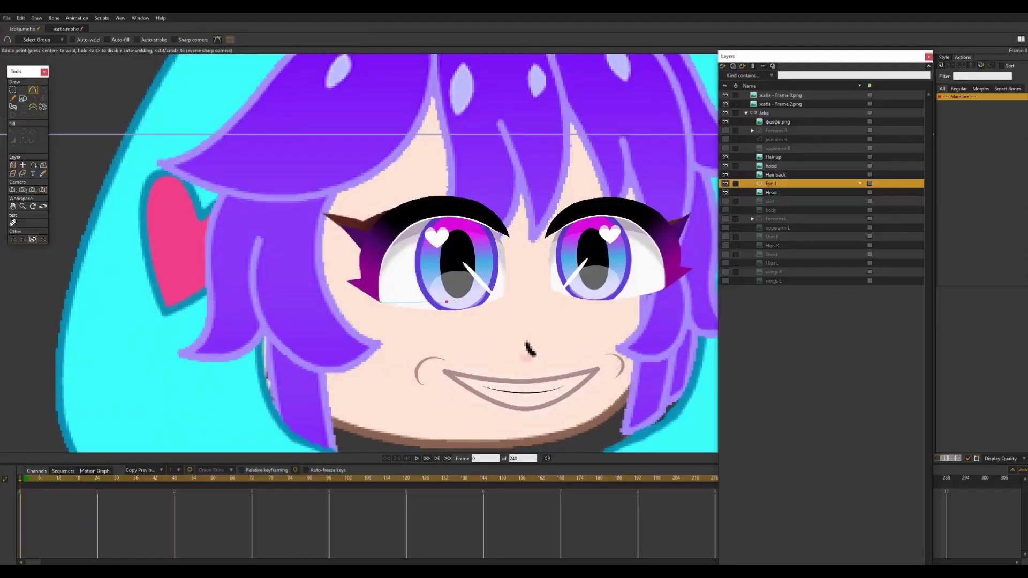
Step: Trace the Eye 1 outline to the eye's inner corner and adjust its curvature along the upper lash
left_click(499, 232)
scroll(347, 279, "up", 3)
key("c")
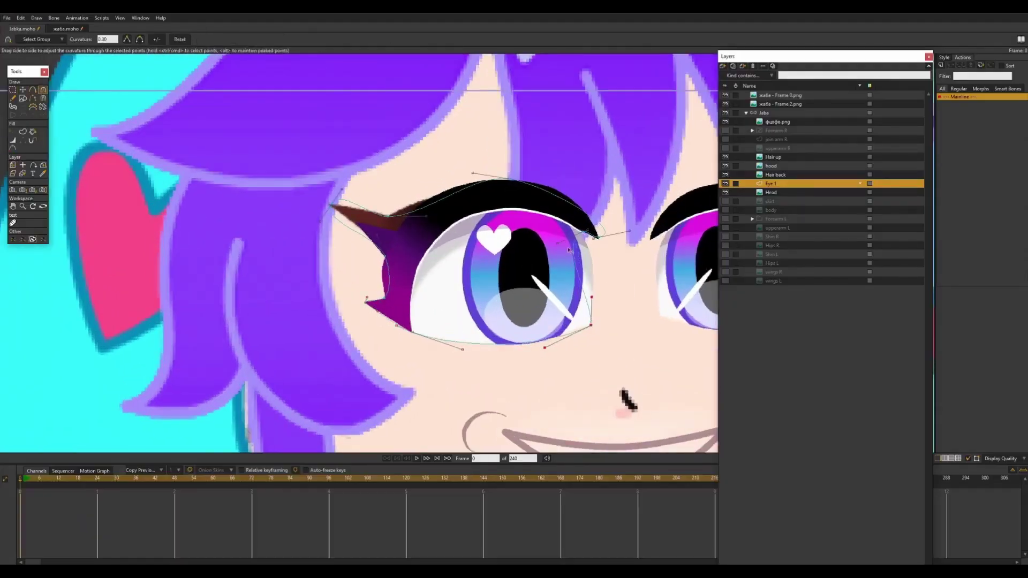
scroll(603, 271, "up", 4)
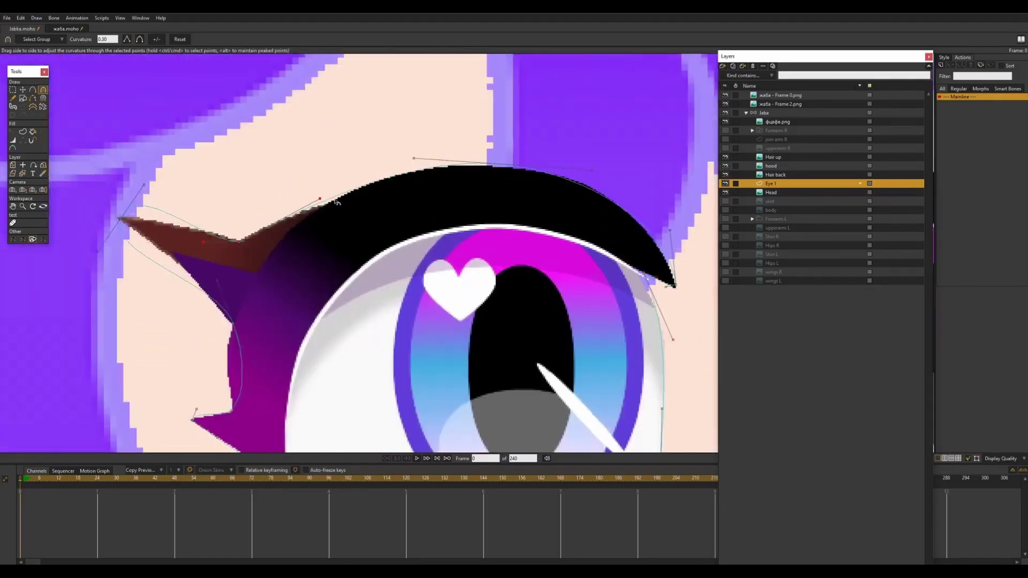
Step: Add points to the Eye 1 outline at the outer lashes and bend its curves to follow the lash edge
key("a")
left_click_drag(225, 271, 235, 253)
left_click_drag(335, 189, 235, 334)
key("c")
left_click_drag(257, 381, 238, 359)
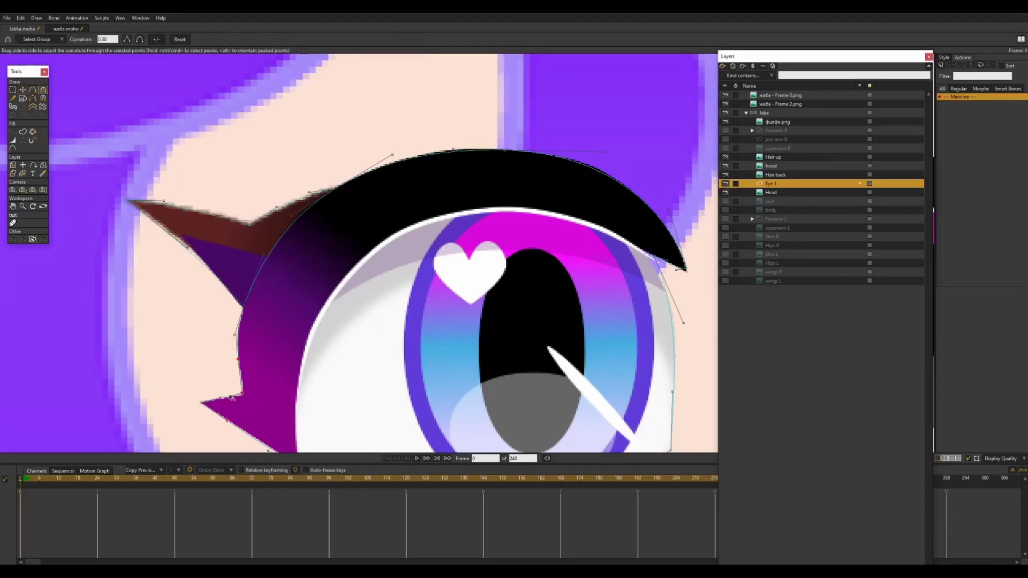
left_click_drag(268, 425, 280, 354)
Step: Add and reposition further points on the Eye 1 outline and refine their curvature to match the drawn eye
key("a")
left_click_drag(280, 184, 181, 162)
scroll(298, 208, "down", 1)
left_click_drag(299, 207, 294, 215)
left_click_drag(456, 180, 292, 386)
key("c")
left_click_drag(376, 244, 290, 195)
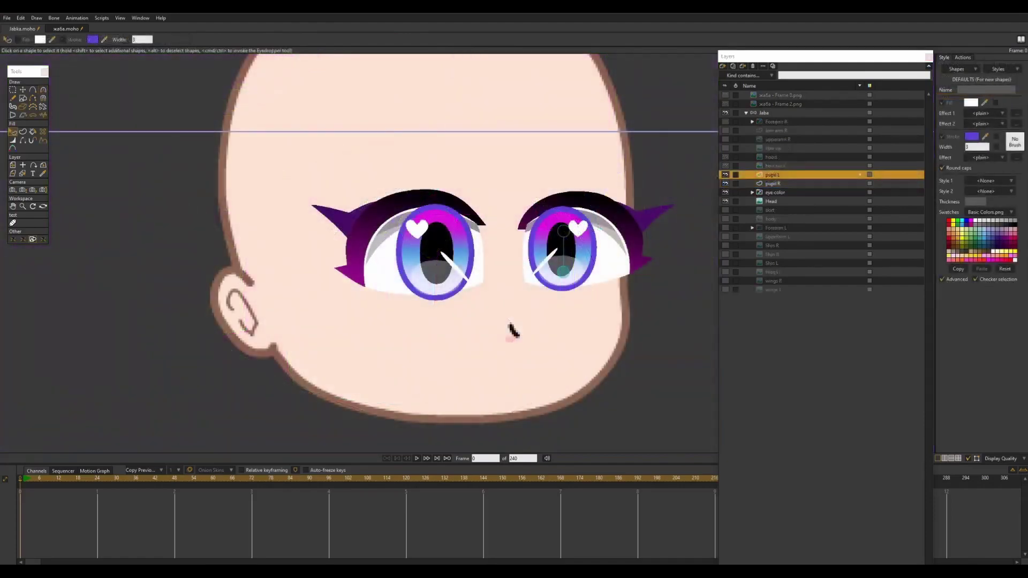
Step: Group the pupil L, pupil R and eye color layers and name the group Eye
left_click(777, 194, "shift")
key("ctrl+g")
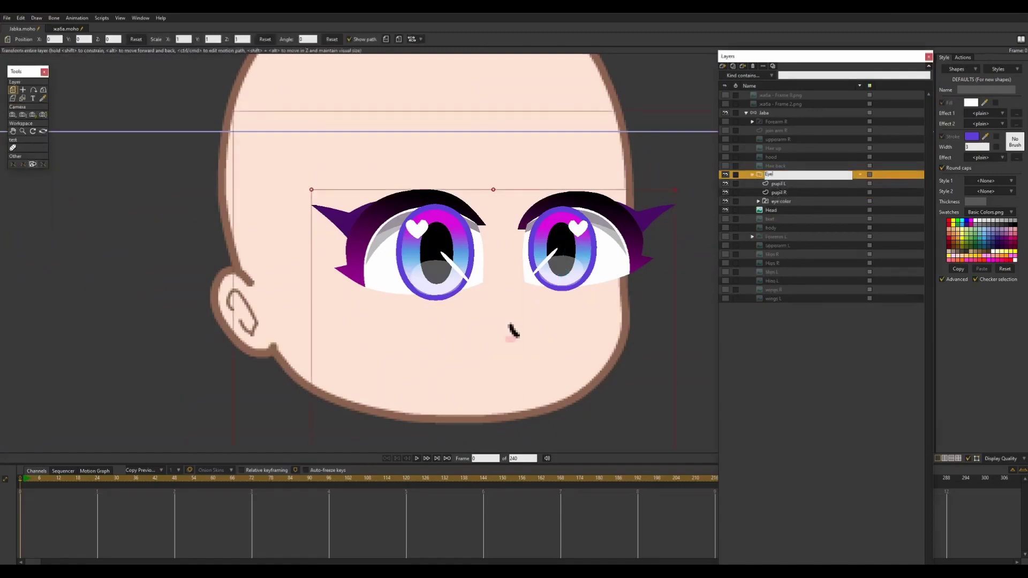
key("Return")
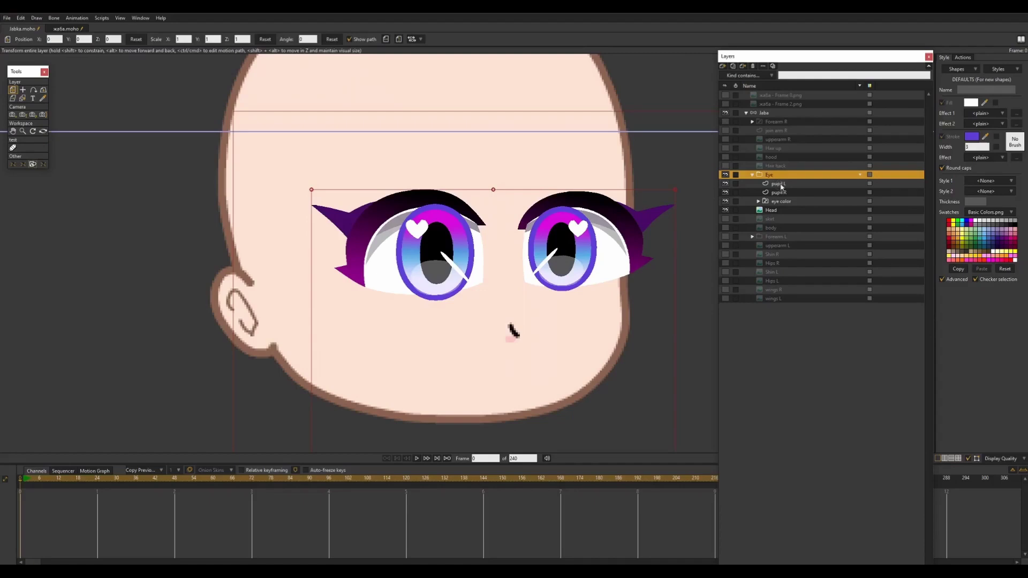
Step: Set the Eye group's masking to Hide all
double_click(771, 174)
left_click(243, 154)
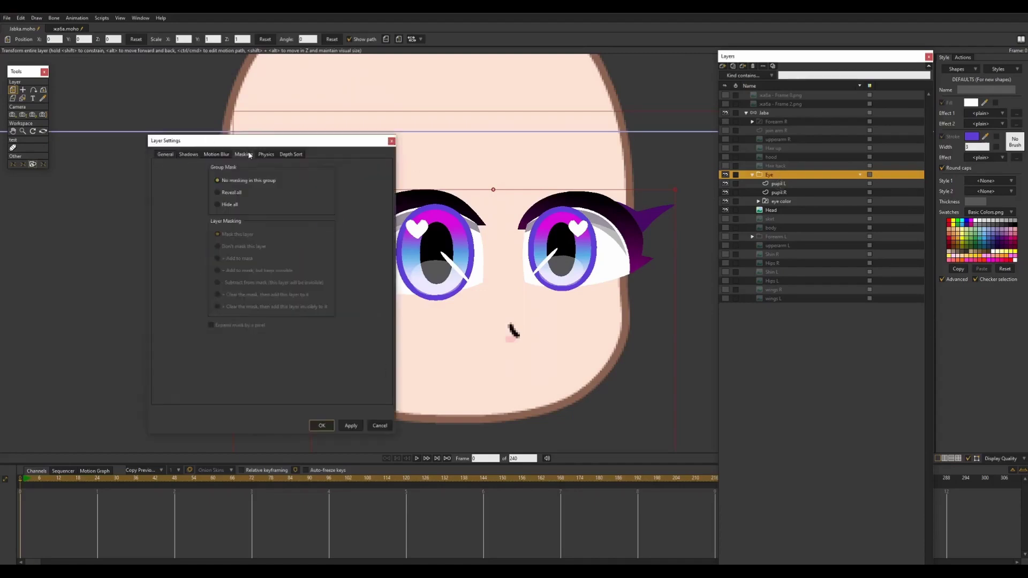
left_click(351, 426)
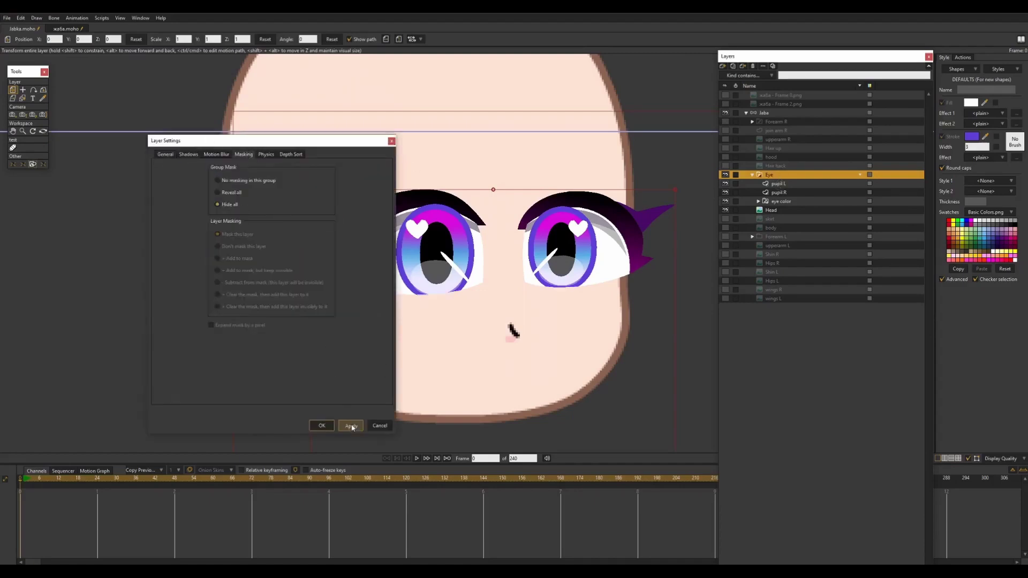
Step: Confirm the Eye group's masking and render a preview of the face
left_click(323, 426)
scroll(328, 423, "down", 3)
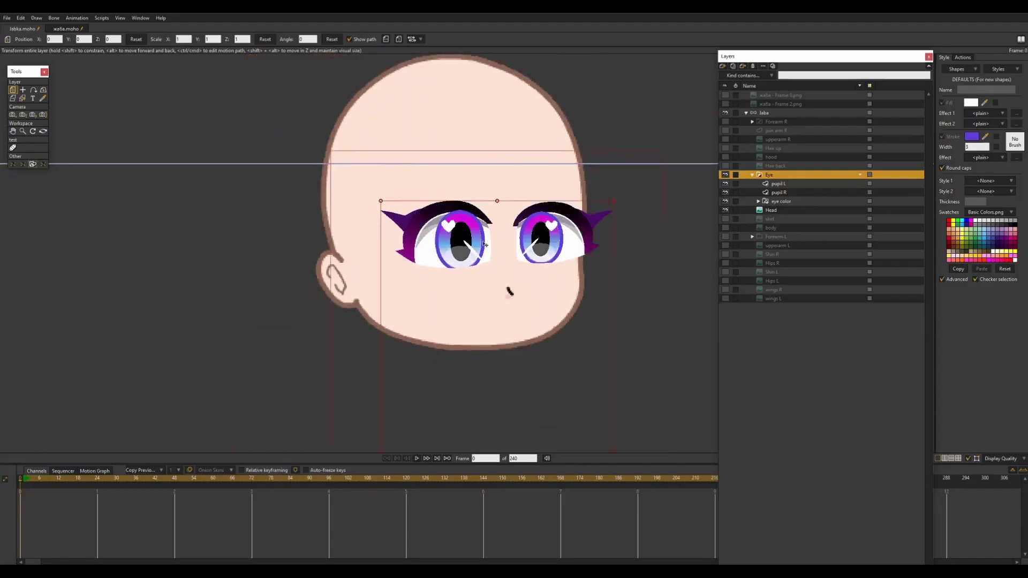
key("ctrl+r")
scroll(404, 48, "up", 3)
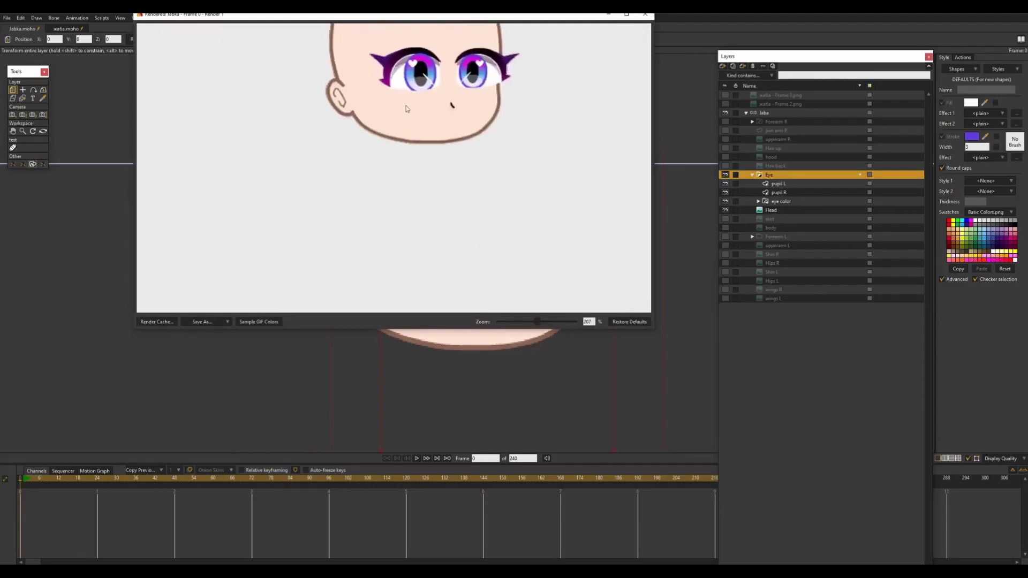
left_click(644, 16)
Step: Duplicate the eye color group and place the copy above the pupil layers in the Eye group
scroll(507, 196, "up", 3)
left_click(771, 203)
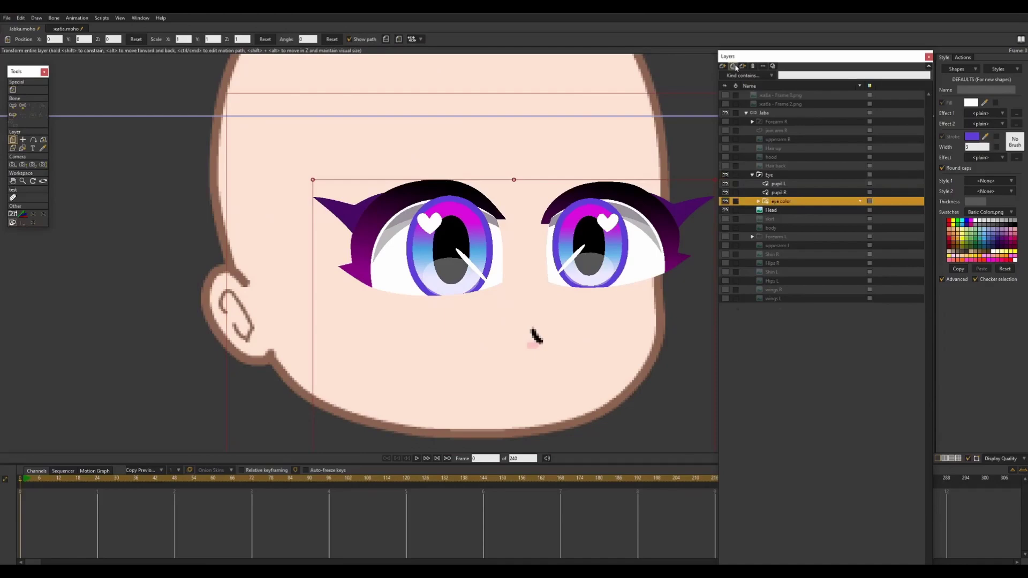
left_click(735, 66)
double_click(803, 201)
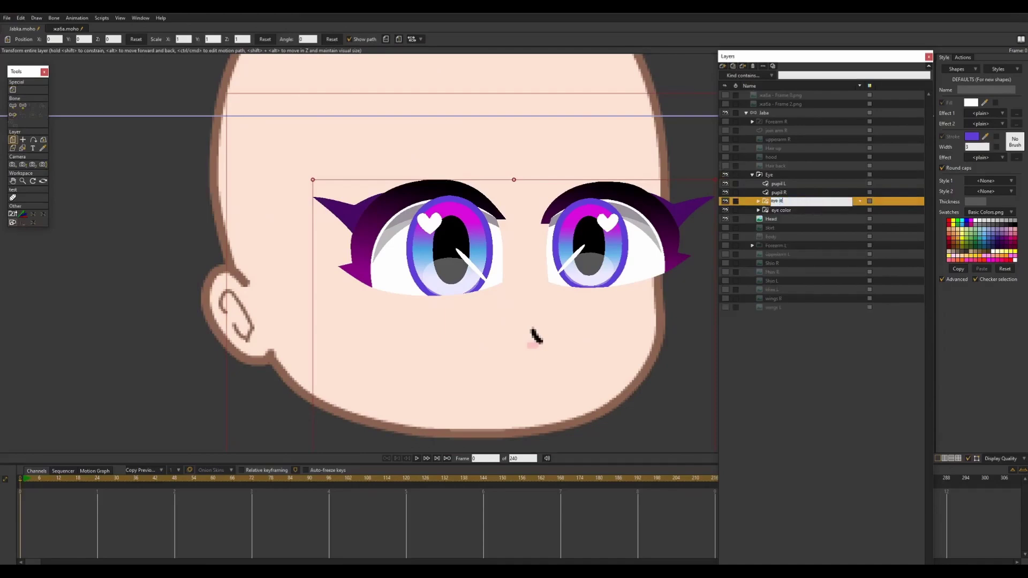
type("eye strok")
key("Return")
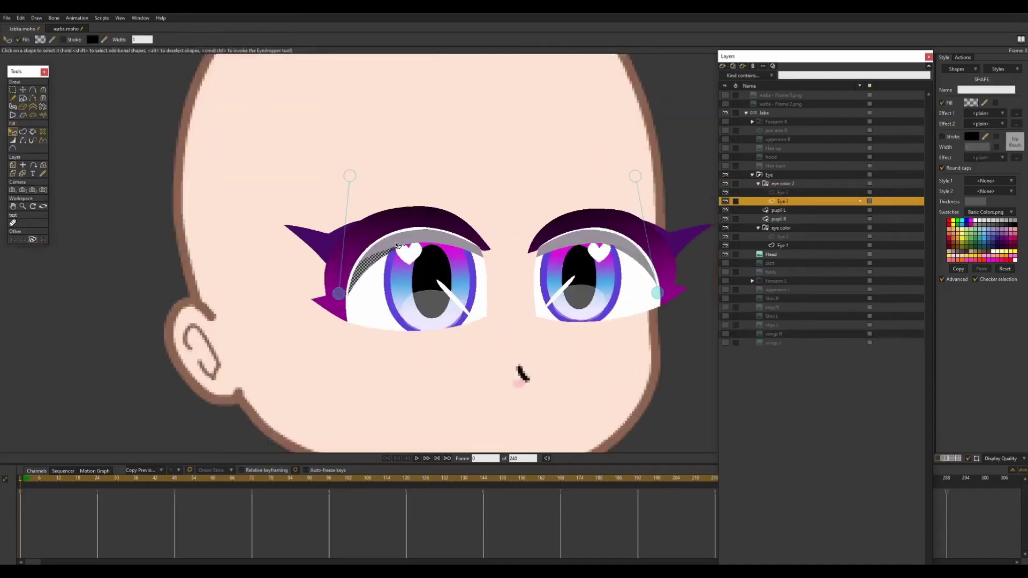
Step: Turn off the fill of both eye shapes on the Eye 1 layer in eye color 2 and preview the render
left_click(399, 244)
left_click(941, 102)
left_click(572, 244)
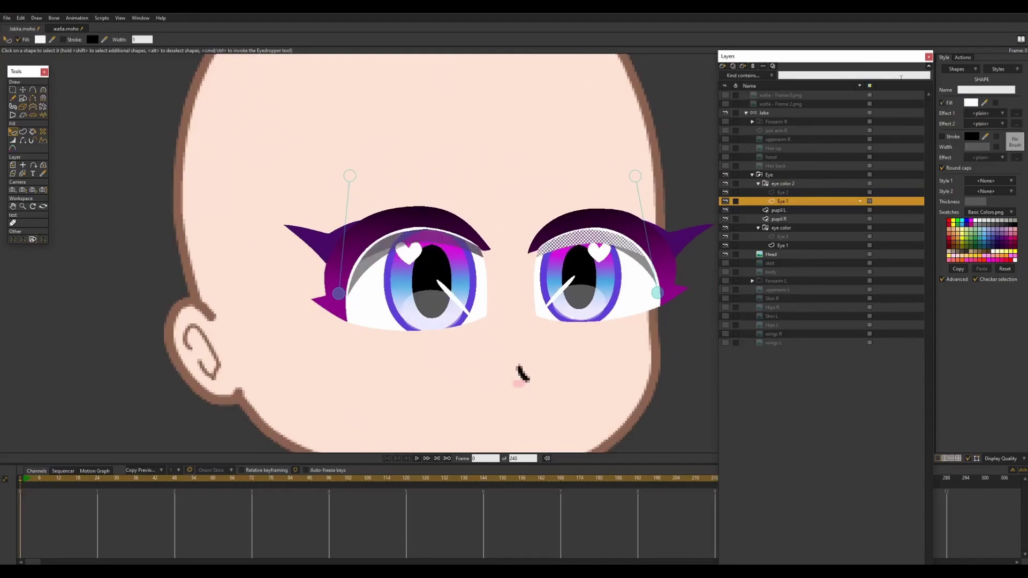
left_click(942, 102)
scroll(571, 257, "down", 1)
key("ctrl+r")
left_click(645, 17)
Step: Test the eye mask by shifting the pupil L and pupil R layers, previewing the render and resetting their position
left_click(779, 210)
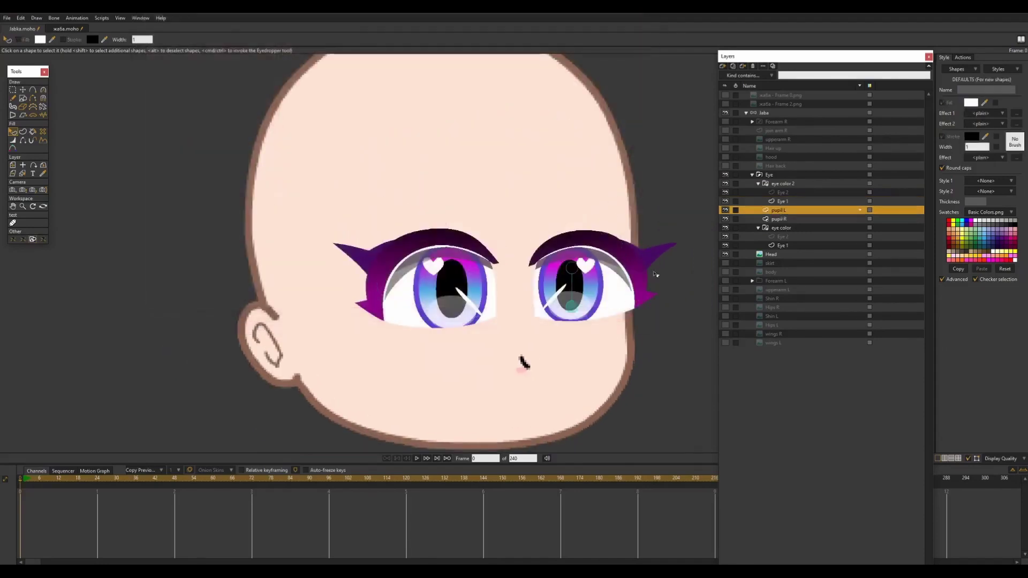
left_click(785, 219, "shift")
key("m")
left_click_drag(475, 281, 439, 267)
key("ctrl+r")
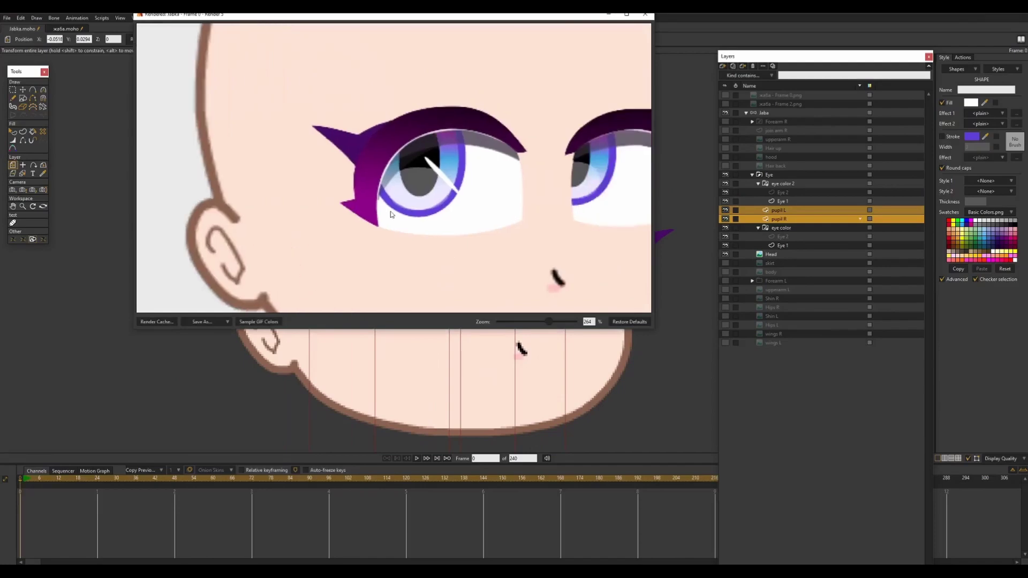
left_click(650, 20)
left_click(136, 40)
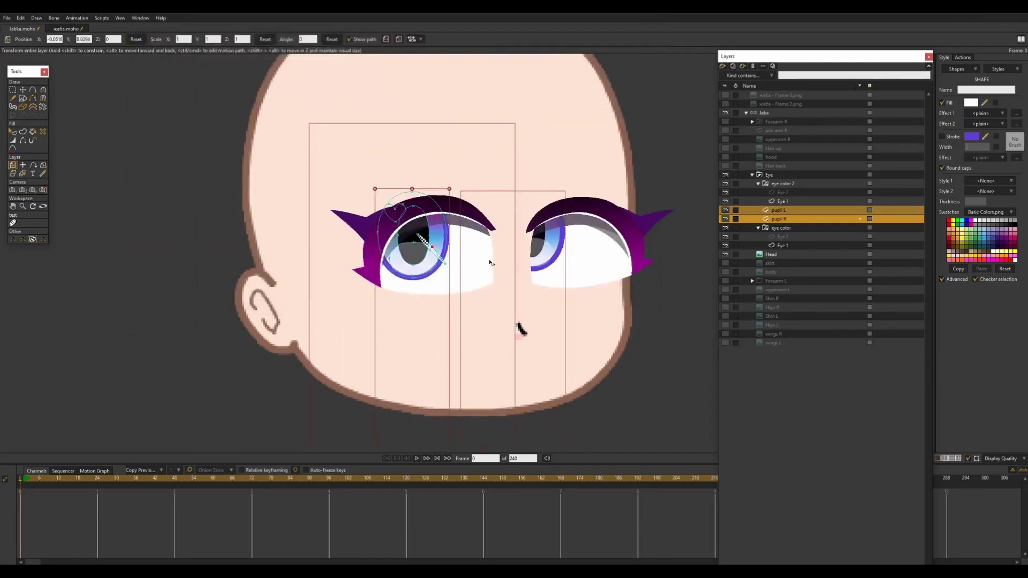
Step: Collapse the eye color 2 and eye color groups in the layer list
scroll(530, 251, "down", 2)
left_click(758, 183)
left_click(758, 210)
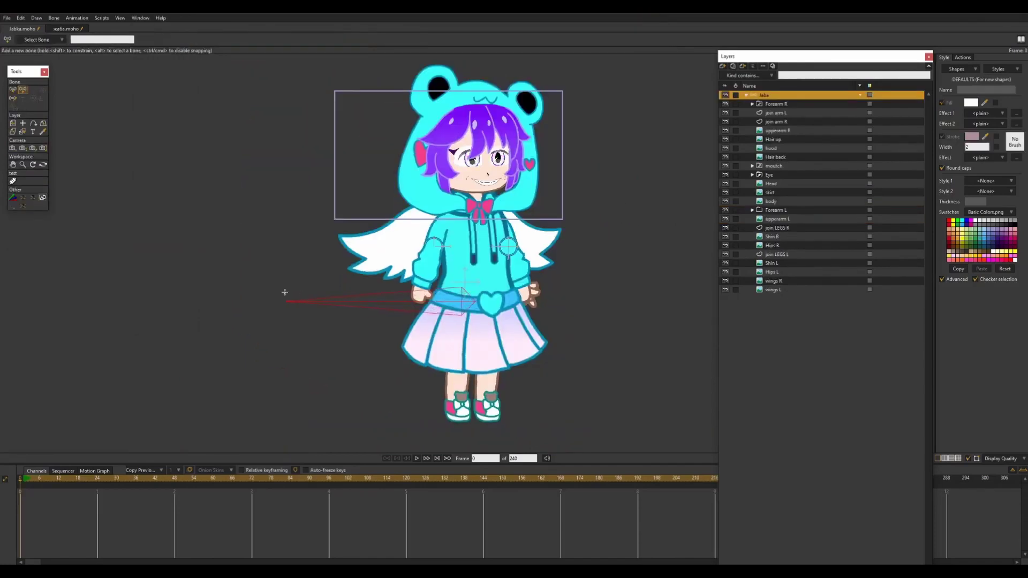
Step: Draw a root bone sideways from the waist, followed by bones running up the torso and through the head
left_click(453, 260)
key("b")
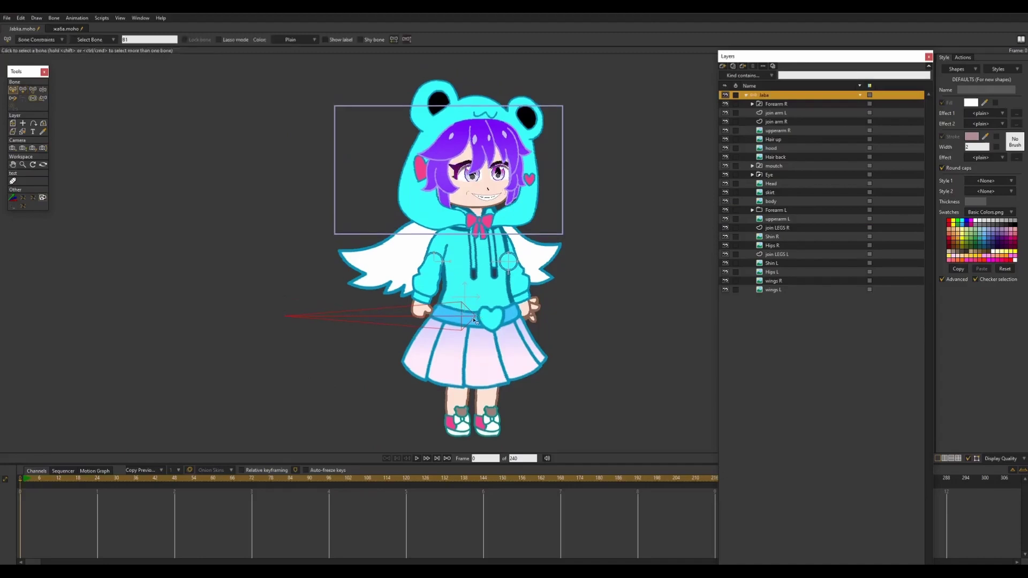
key("a")
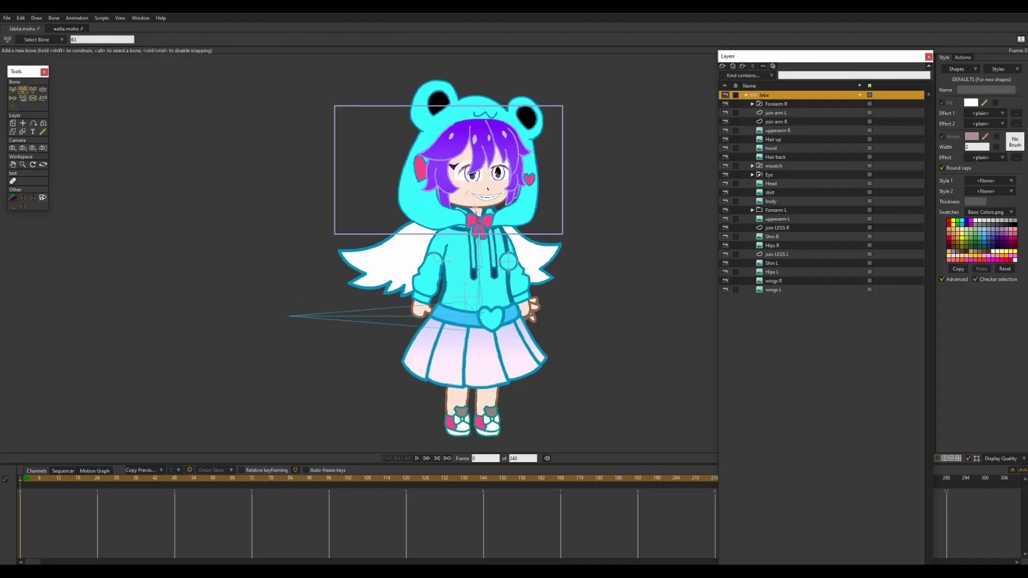
left_click_drag(475, 206, 477, 118)
scroll(474, 119, "up", 3)
key("z")
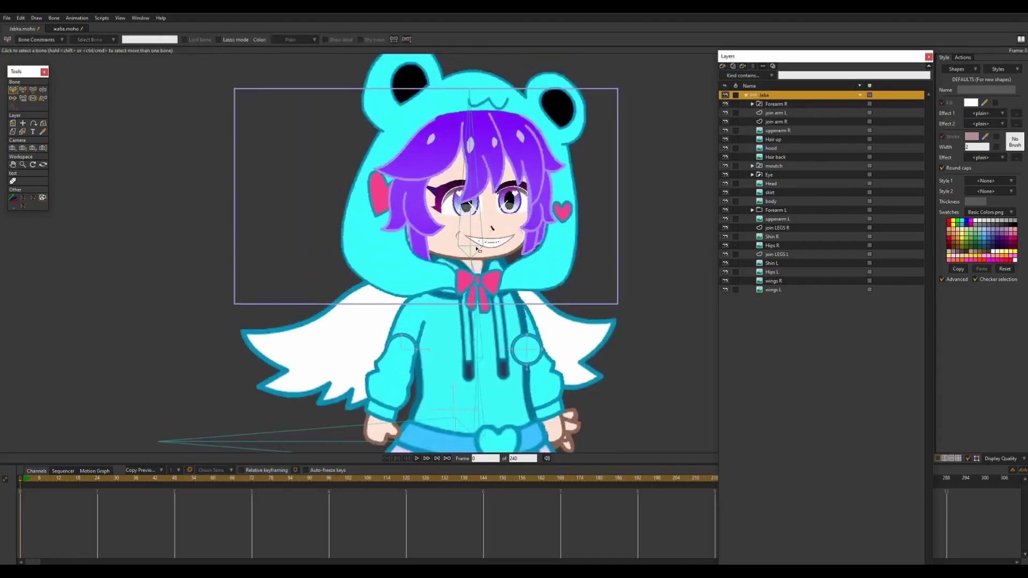
Step: Add bones from the base of the head bone across the mouth
key("a")
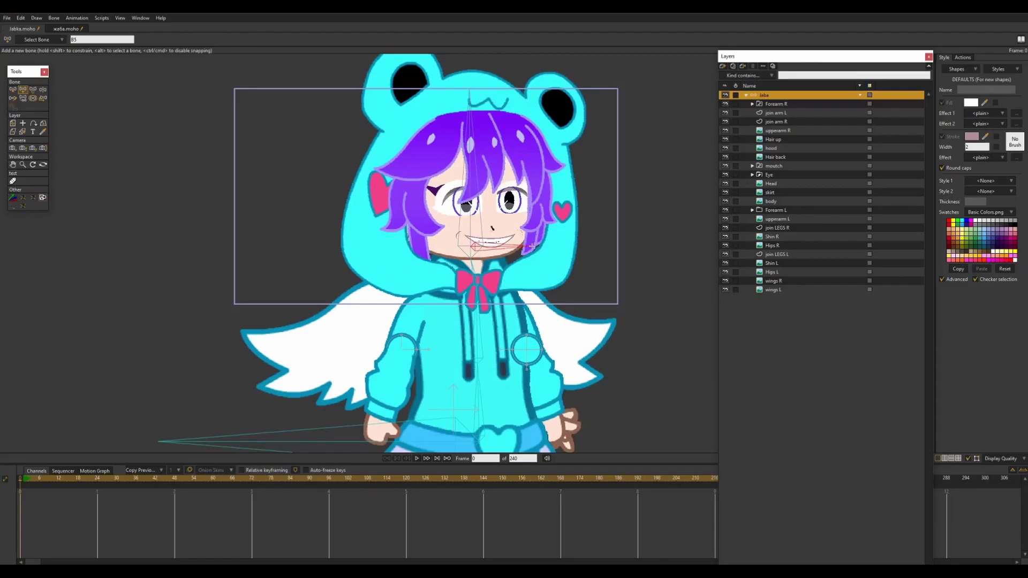
scroll(461, 227, "up", 2)
left_click(504, 252)
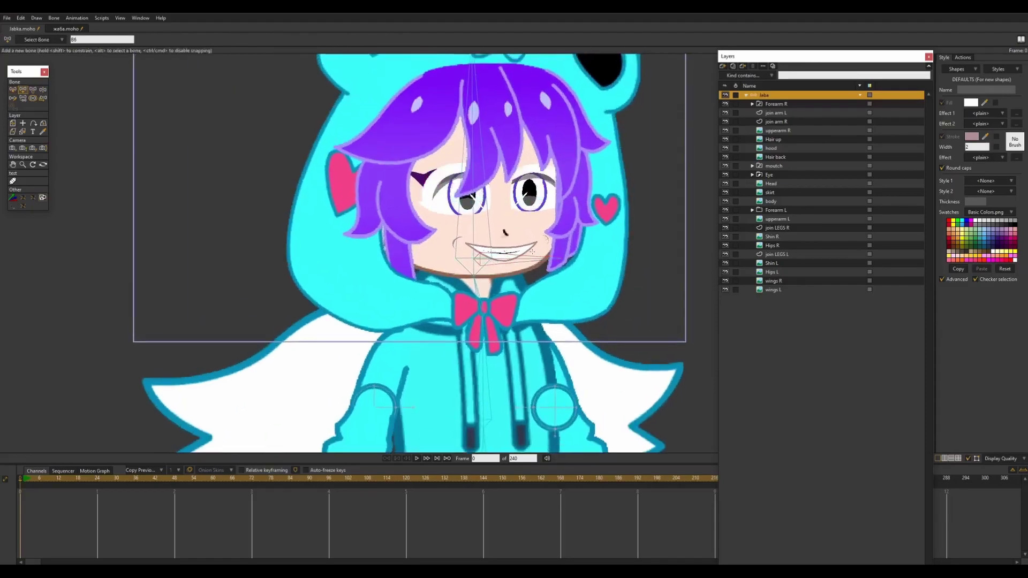
key("z")
scroll(536, 235, "down", 3)
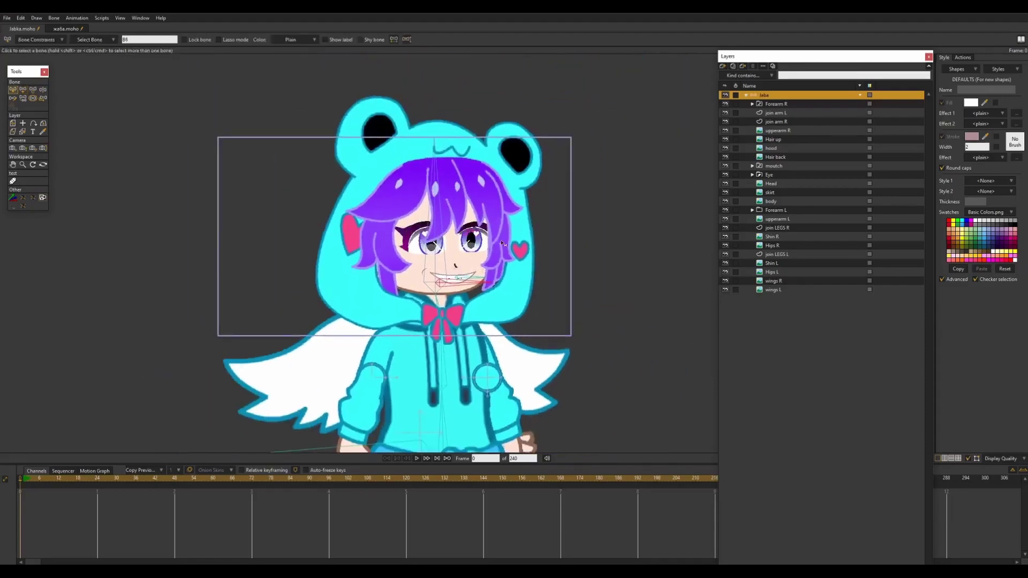
Step: Add a point bone beside the head and a small eye bone under the head bone
key("a")
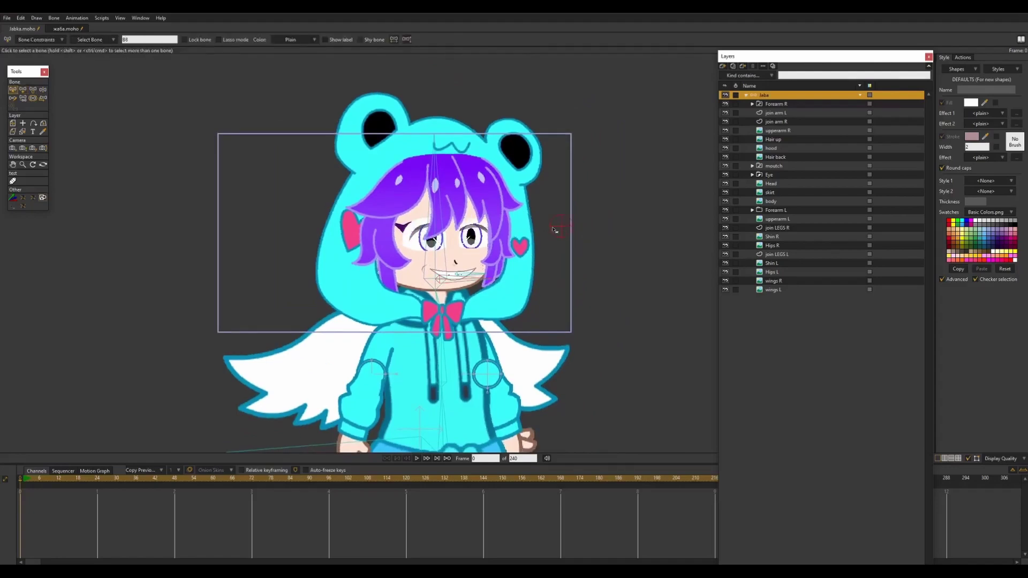
scroll(457, 223, "up", 2)
key("b")
left_click(464, 251)
key("a")
left_click_drag(525, 231, 524, 205)
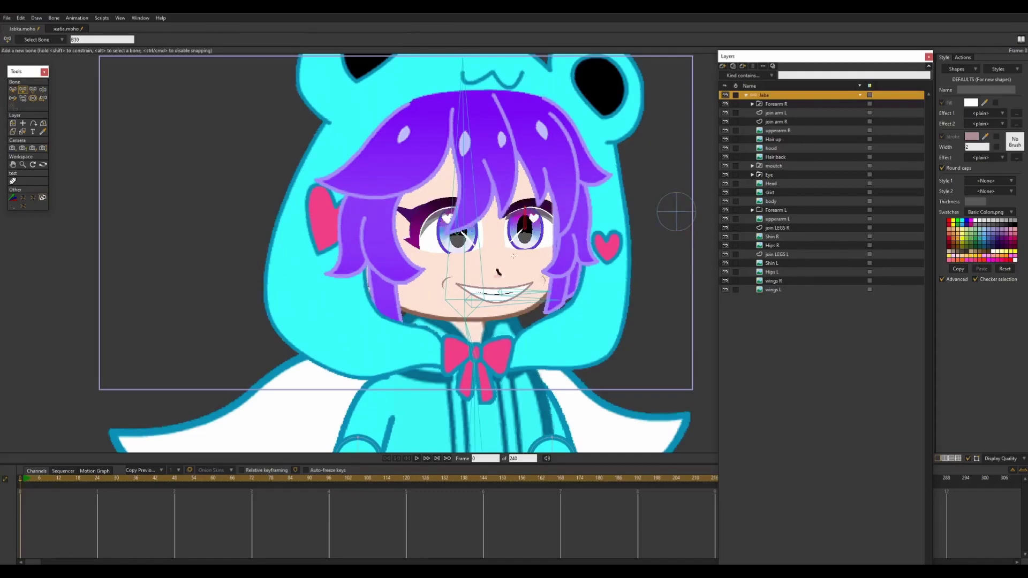
Step: Draw a bone running down the hair on the left side of the head
scroll(473, 264, "down", 1)
key("z")
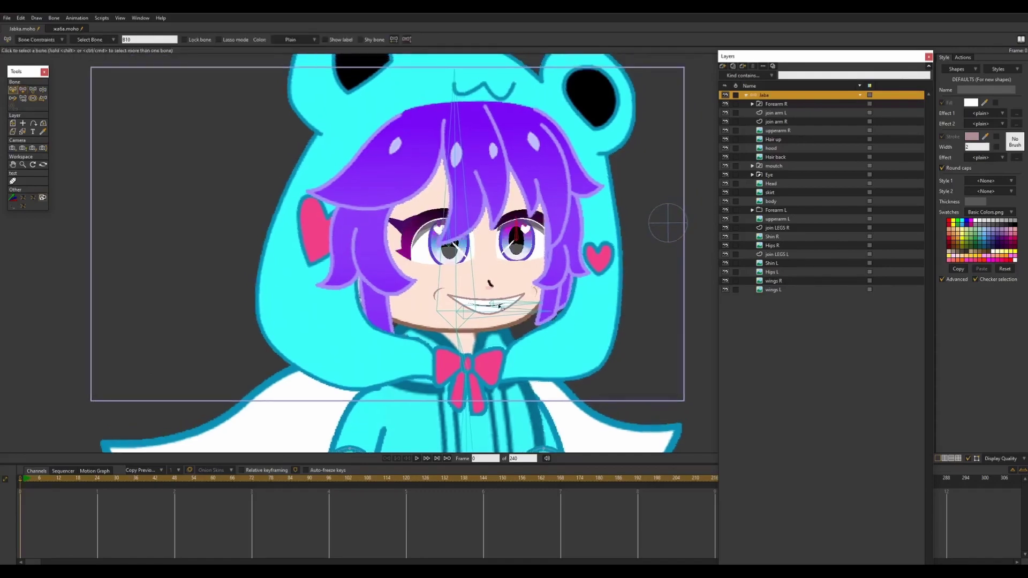
scroll(472, 251, "down", 2)
key("a")
left_click_drag(424, 178, 376, 224)
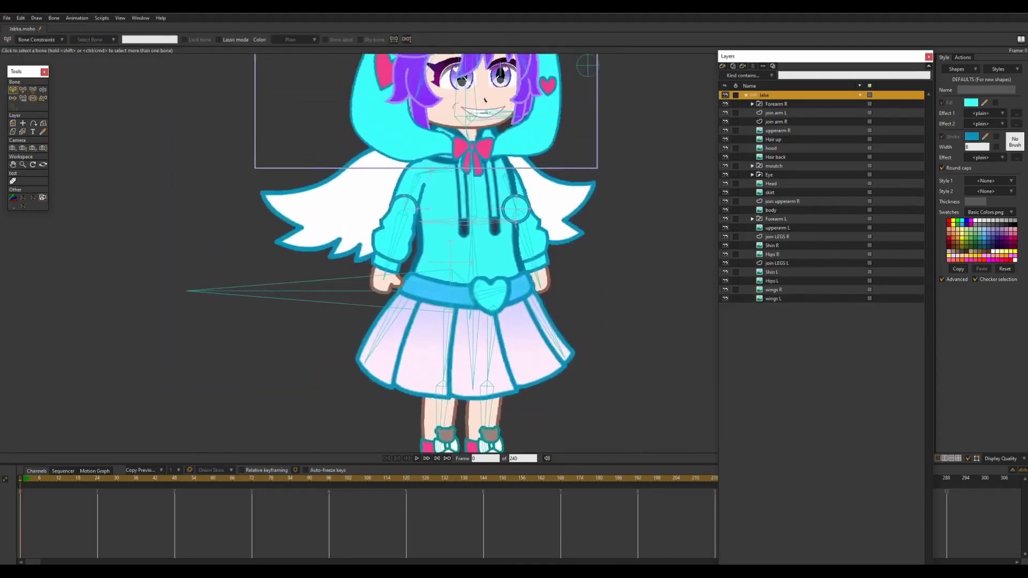
Step: Select the horizontal bones across the torso and assign a scale control bone in their constraints
left_click_drag(473, 222, 465, 259)
left_click(466, 259)
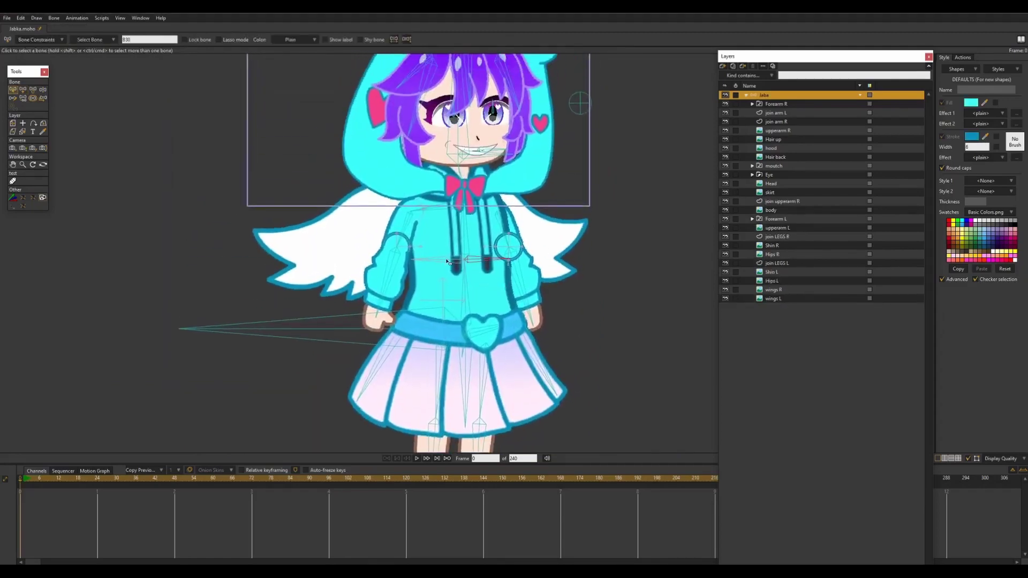
left_click(40, 39)
left_click(37, 194)
left_click(38, 224)
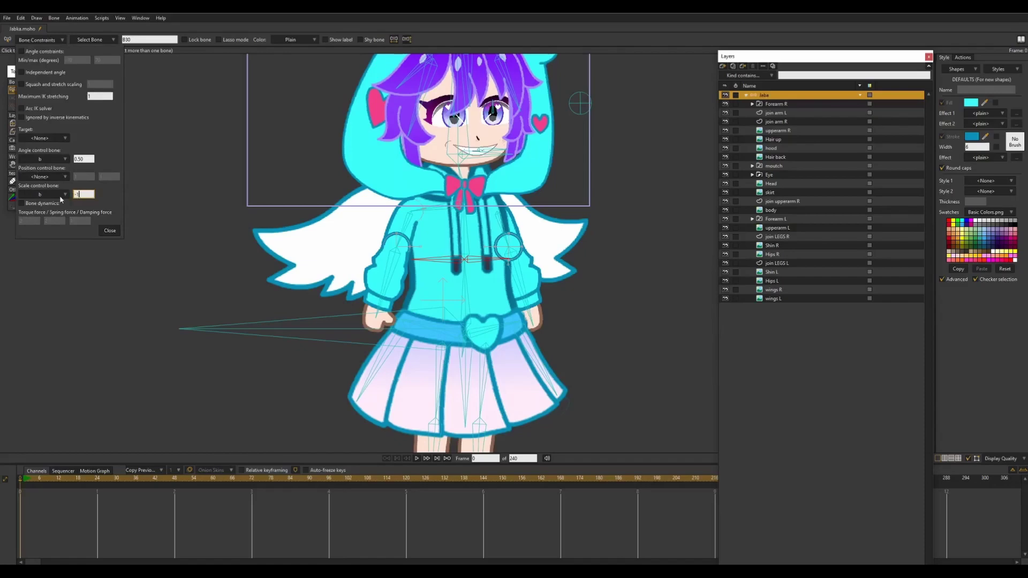
left_click(110, 231)
Step: Create a new document and import the hoodie body image as a layer
left_click(7, 18)
left_click(16, 27)
left_click(193, 569)
left_click(275, 538)
left_click_drag(696, 396, 764, 104)
Step: Place the hoodie body image in a bone layer and delete the unneeded default layer
right_click(757, 98)
left_click(774, 124)
left_click(775, 113)
left_click(753, 66)
Step: Draw vertical bones up the hoodie body and pairs of horizontal bones across its hips and waist
key("a")
mouse_move(484, 300)
left_mouse_down()
mouse_move(495, 338)
mouse_move(487, 157)
left_mouse_up()
left_click(496, 327, "alt")
left_click_drag(454, 313, 538, 315)
left_click(498, 285, "alt")
left_click_drag(499, 279, 456, 276)
left_click(500, 290, "alt")
left_click(514, 278, "alt+shift")
Step: Set a control bone for the horizontal waist bones and mark the hip bones as shy
key("c")
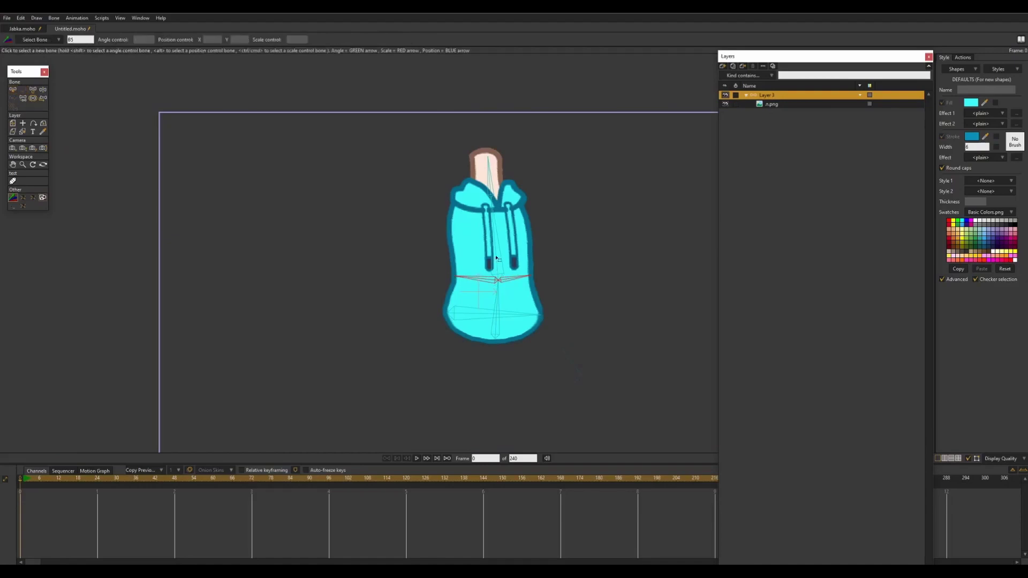
right_click(487, 280, "alt")
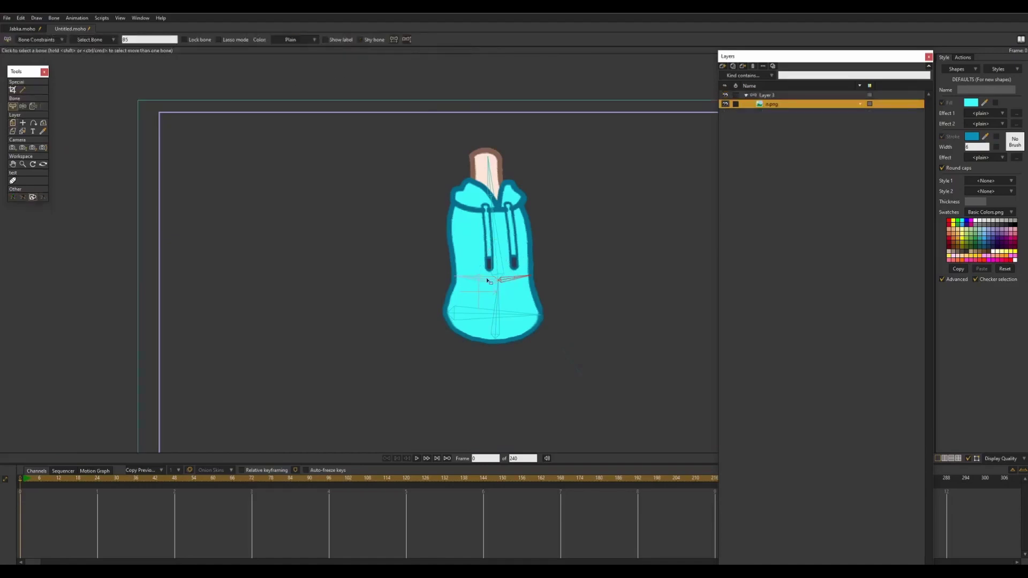
left_click(471, 313)
left_click(361, 39)
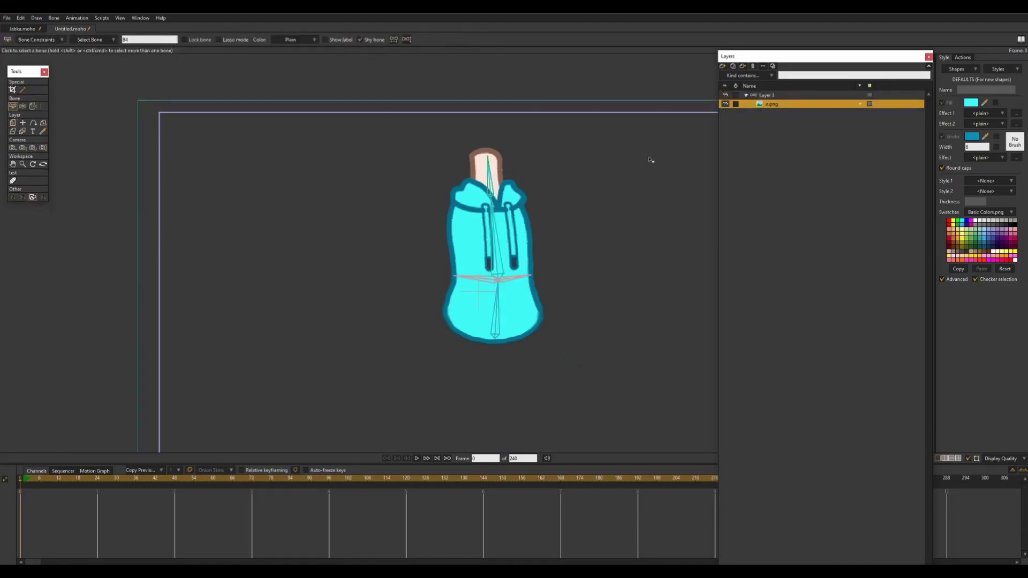
Step: Inspect the squash and stretch constraints of the vertical body bones on frame 1
left_click(767, 95)
key("Right")
left_click_drag(497, 248, 497, 265)
left_click(499, 264)
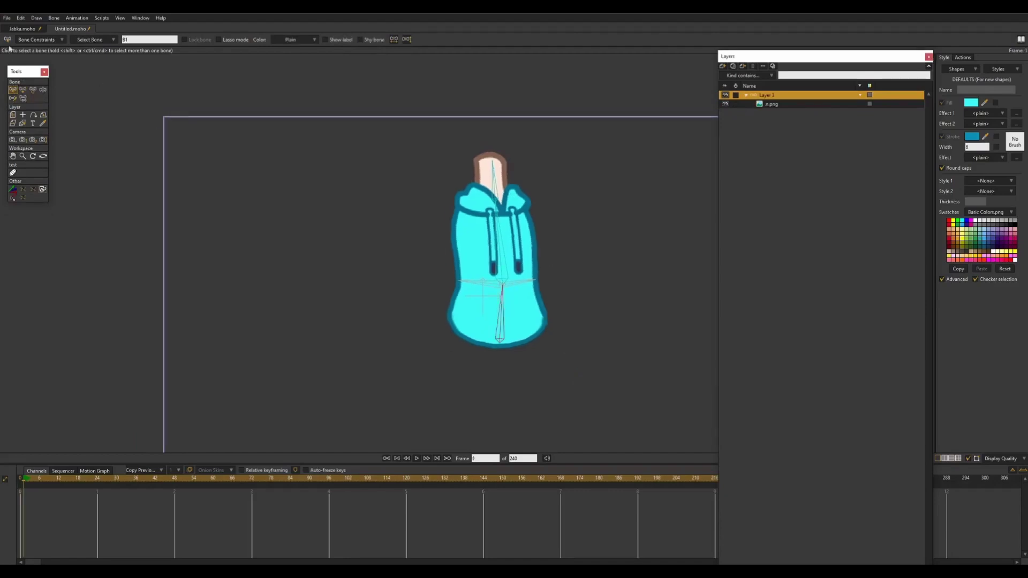
left_click(39, 39)
left_click(443, 236)
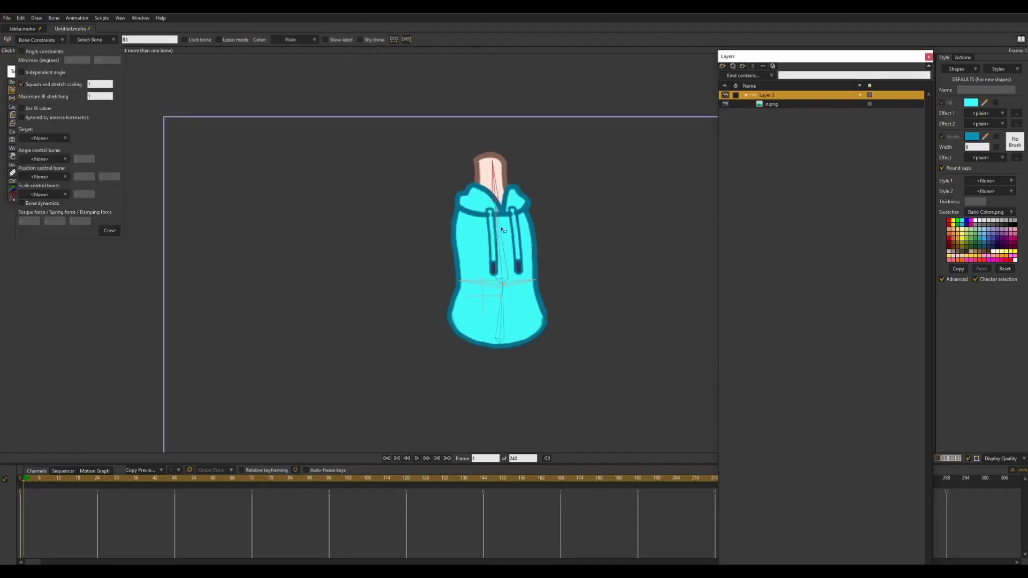
left_click(501, 238)
Step: Return to frame 0 and draw horizontal bones across the chest from the spine bone
key("Left")
key("a")
key("b")
mouse_move(495, 215)
left_mouse_down()
mouse_move(456, 218)
mouse_move(521, 213)
left_mouse_up()
key("b")
left_click(499, 234)
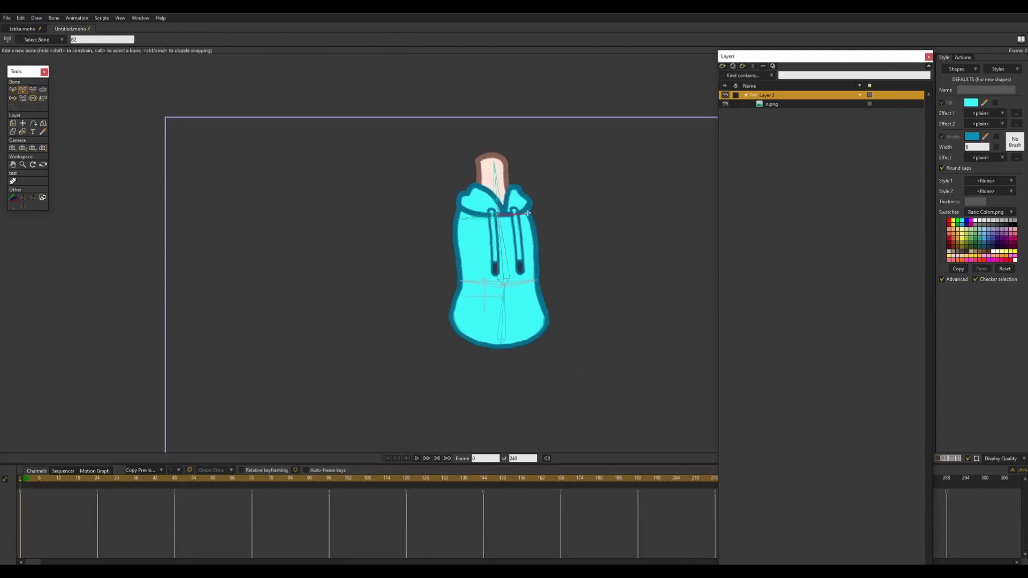
Step: Select both chest bones and assign the upper spine bone as their scale control
key("b")
left_click(490, 216, "shift")
key("c")
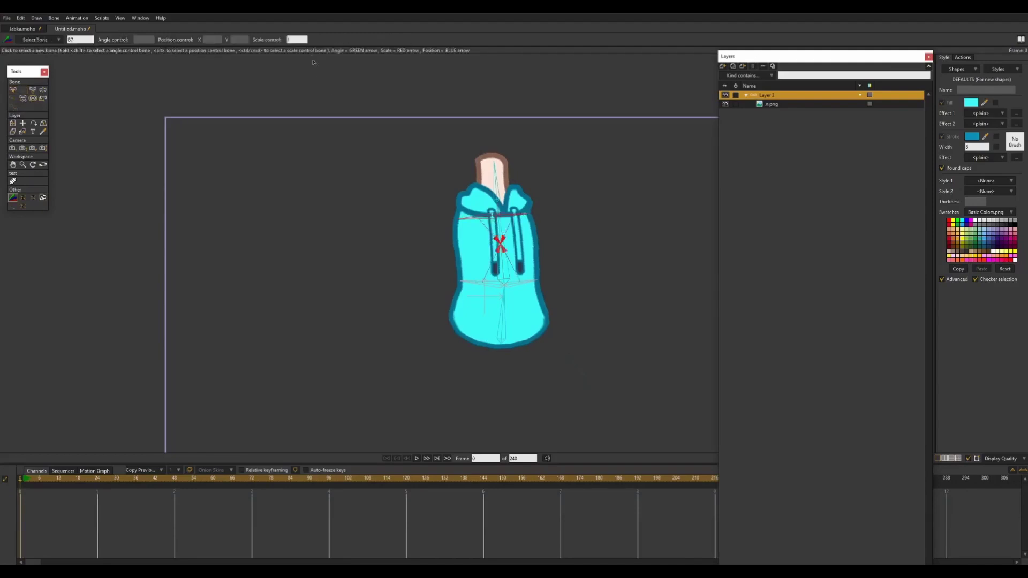
Step: Squash the vertical bone chain on frame 1 to test the body's deformation, and return to frame 0
left_click_drag(281, 324, 286, 317)
key("b")
key("Return")
left_click_drag(352, 290, 355, 310)
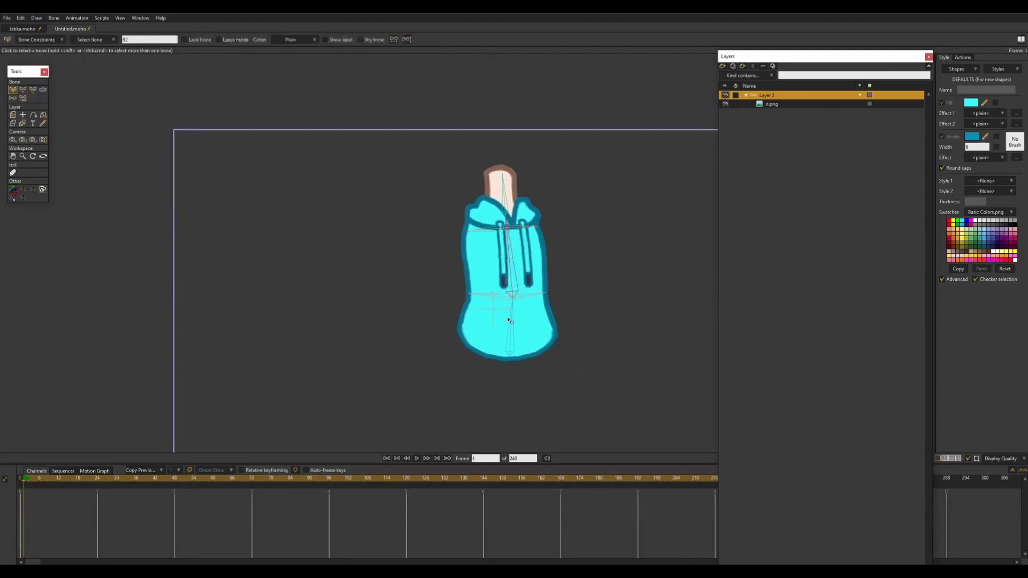
key("t")
left_click_drag(503, 174, 502, 209)
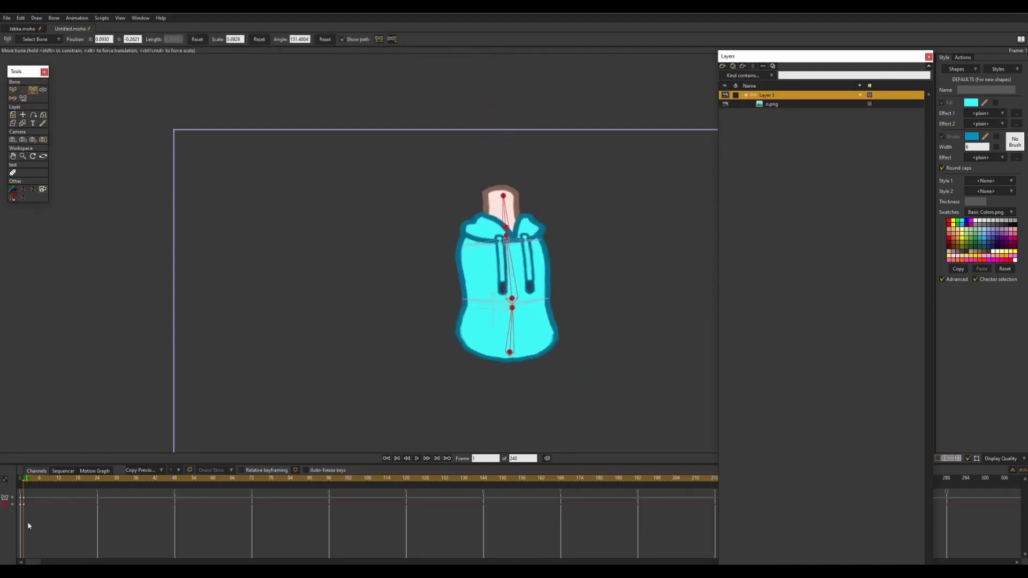
left_click(21, 478)
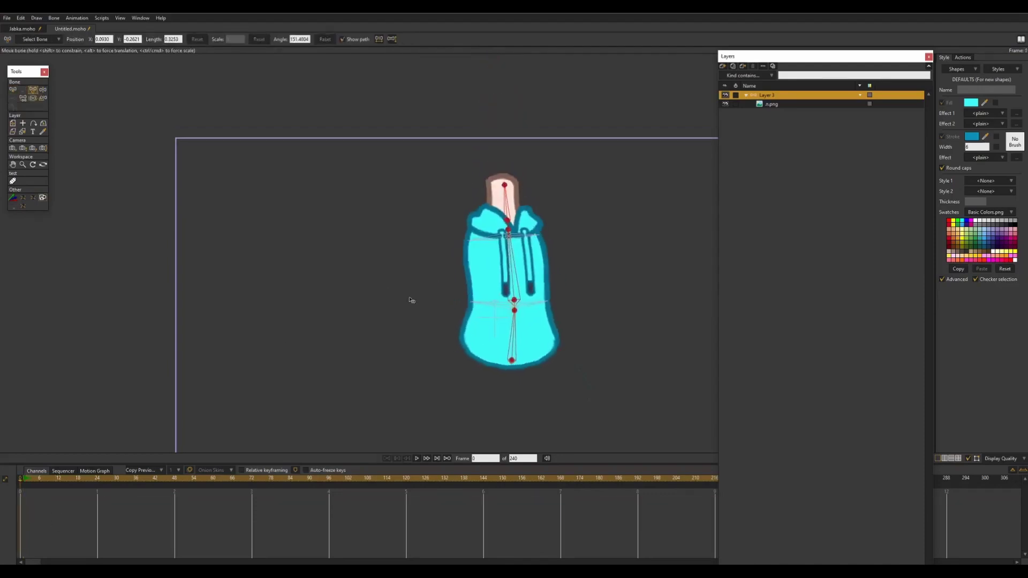
Step: Adjust the scale control setting of the selected horizontal bones in the bone constraints
key("b")
left_click(40, 40)
left_click(62, 193)
left_click(121, 244)
left_click(275, 95)
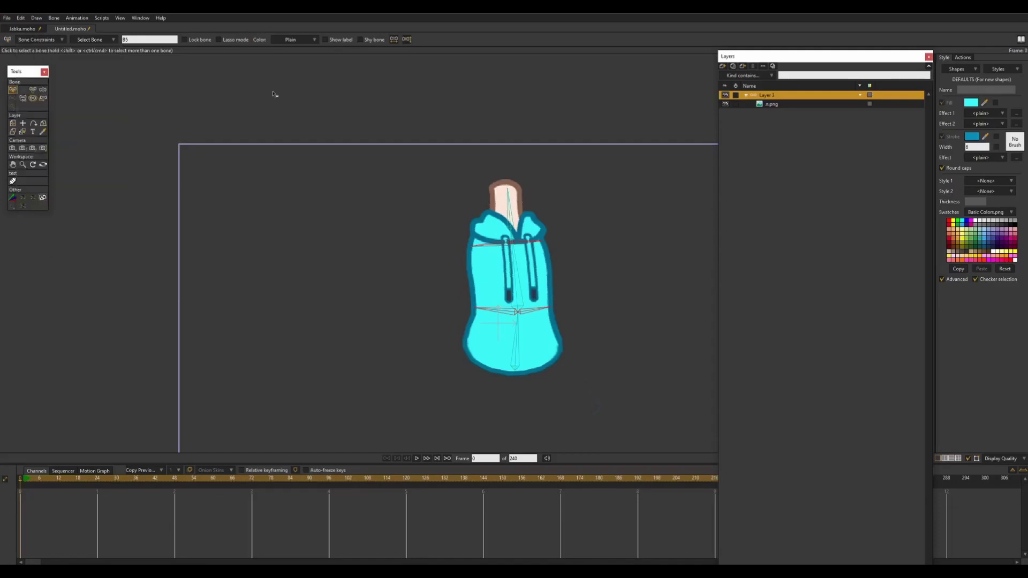
Step: Test squashing the three vertical bones on frame 1 again, and delete the test keyframes
left_click(24, 479)
left_click(516, 340)
left_click(515, 276, "shift")
left_click(509, 211, "shift")
key("t")
mouse_move(509, 194)
left_mouse_down()
mouse_move(527, 149)
mouse_move(512, 219)
mouse_move(522, 115)
mouse_move(510, 214)
left_mouse_up()
left_click_drag(41, 489, 22, 512)
key("Delete")
left_click(20, 478)
Step: Close the untitled test document and return to the character file
left_click(88, 29)
left_click(535, 218)
left_click_drag(511, 222, 536, 214)
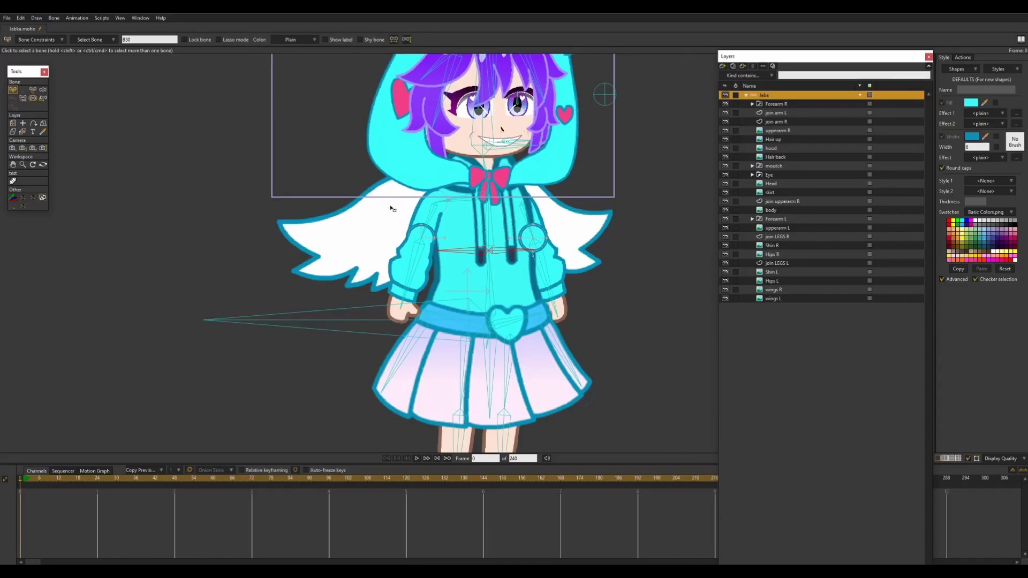
Step: Select the upper arm bone on the left side of the character and draw a short bone at its shoulder joint
scroll(421, 208, "up", 5)
left_click(449, 206)
left_click_drag(448, 209, 452, 203)
key("a")
left_click_drag(457, 188, 447, 213)
left_click(426, 266)
Step: Draw short joint bones at the elbow and wrist of the same arm
key("a")
left_click_drag(423, 275, 431, 252)
key("b")
left_click(420, 289)
key("a")
left_click_drag(382, 407, 379, 379)
Step: Select the opposite upper arm bone and draw a short joint bone on that arm
left_click_drag(615, 225, 429, 215)
key("b")
left_click(488, 160)
key("a")
left_click_drag(513, 229, 521, 256)
key("a")
Step: Select the left thigh bone and draw a short bone upward from the knee joint
mouse_move(574, 426)
left_mouse_down()
mouse_move(561, 383)
mouse_move(599, 139)
left_mouse_up()
scroll(561, 383, "down", 3)
key("b")
left_click(458, 251)
key("a")
left_click_drag(452, 311, 455, 280)
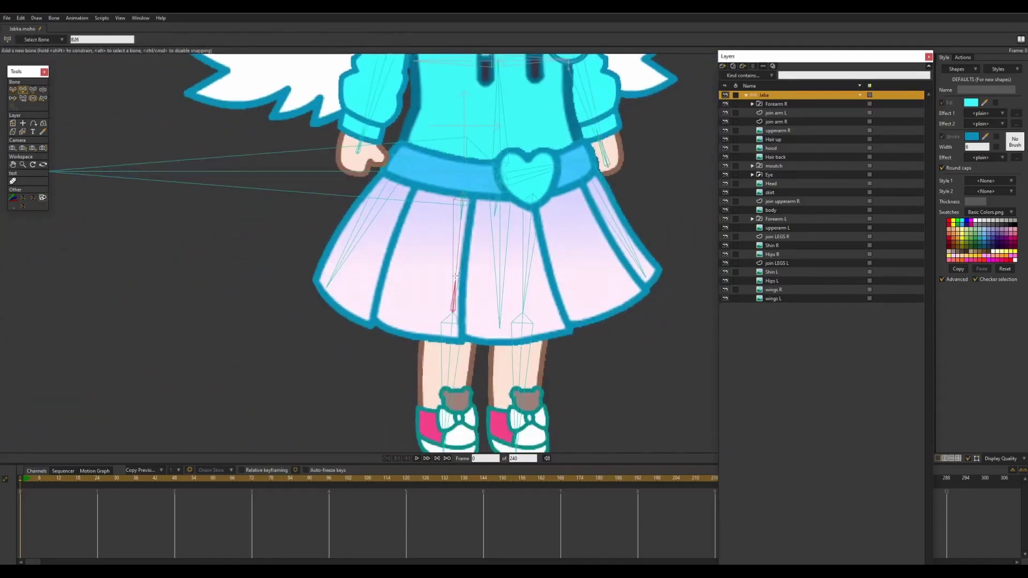
Step: Select the opposite thigh bone and draw a joint bone on that leg
key("s")
scroll(525, 316, "down", 2)
key("a")
left_click_drag(526, 266, 522, 405)
key("s")
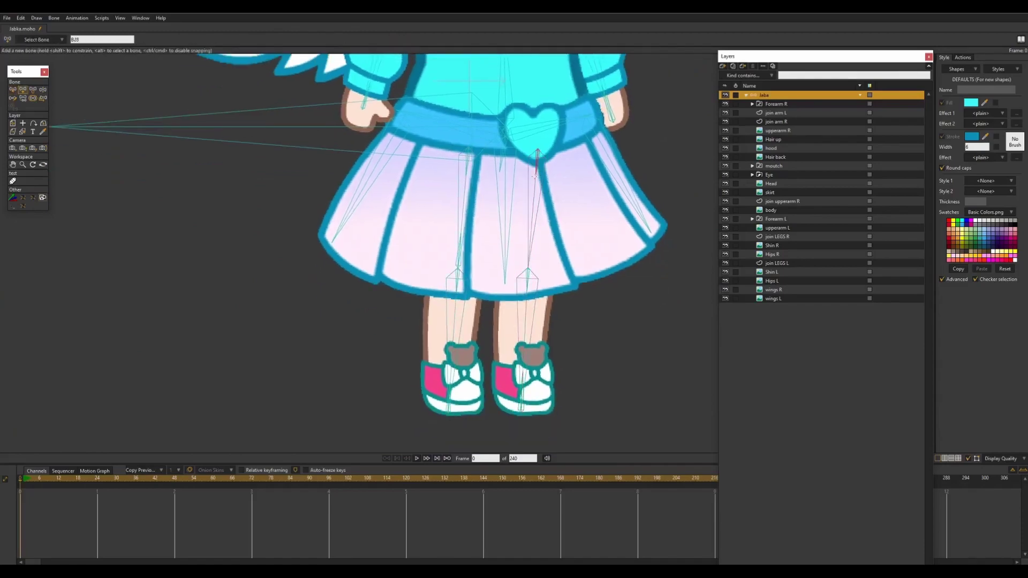
Step: Set bone b as the angle control bone for the two horizontal chest bones
scroll(407, 272, "up", 10)
left_click(471, 278)
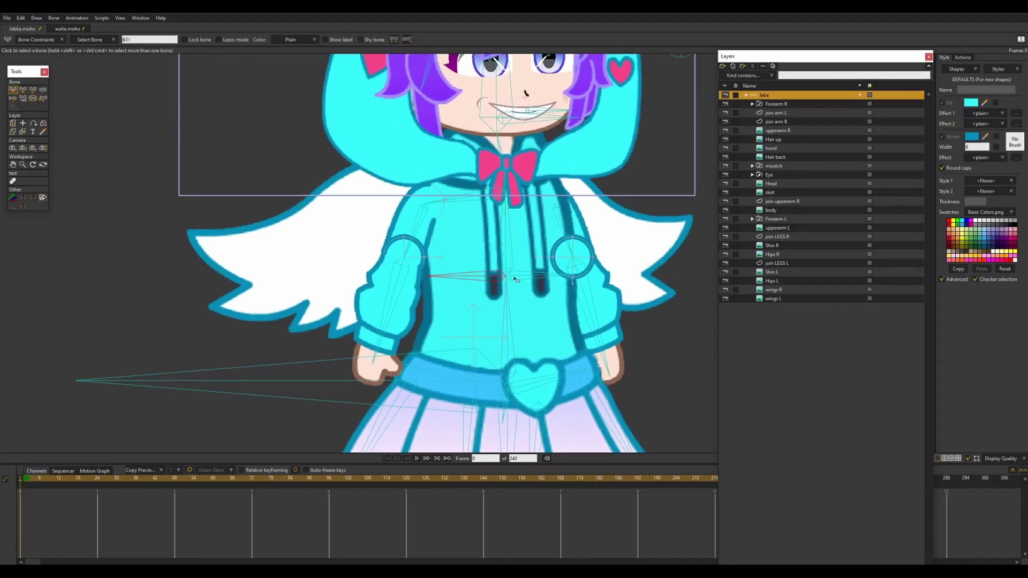
left_click(519, 277)
left_click(36, 39)
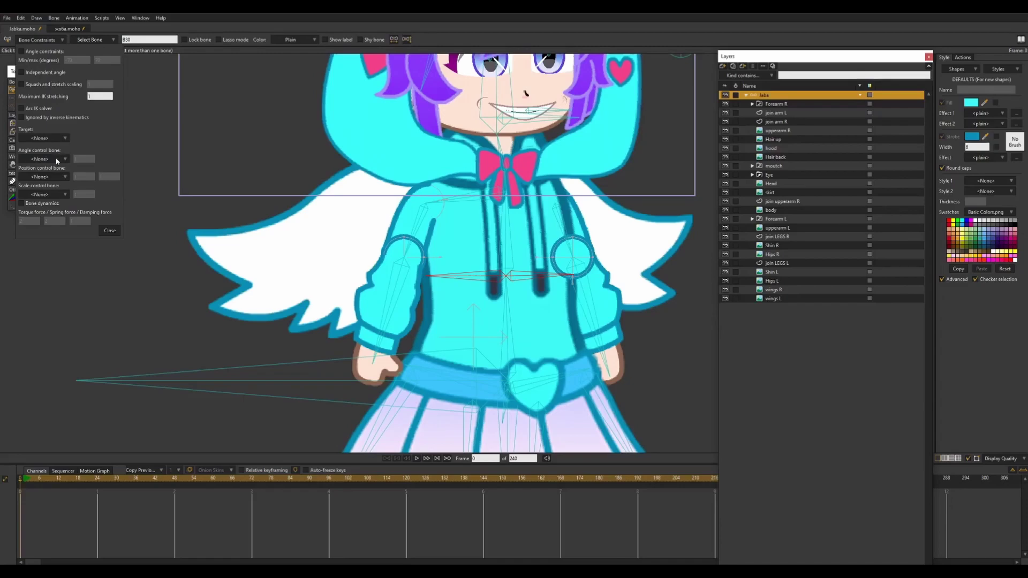
left_click(57, 159)
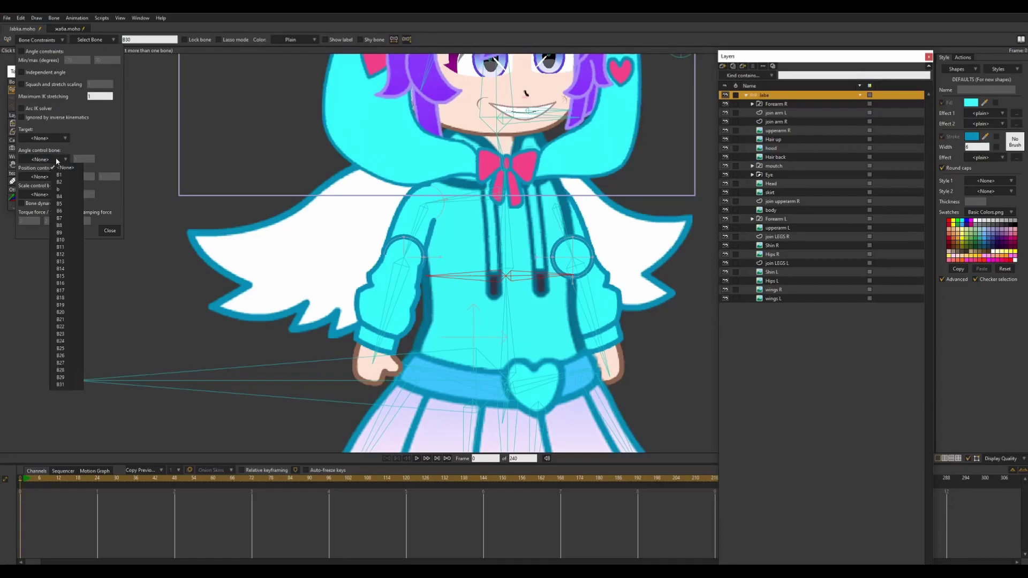
left_click(68, 190)
left_click(505, 231)
left_click(487, 278)
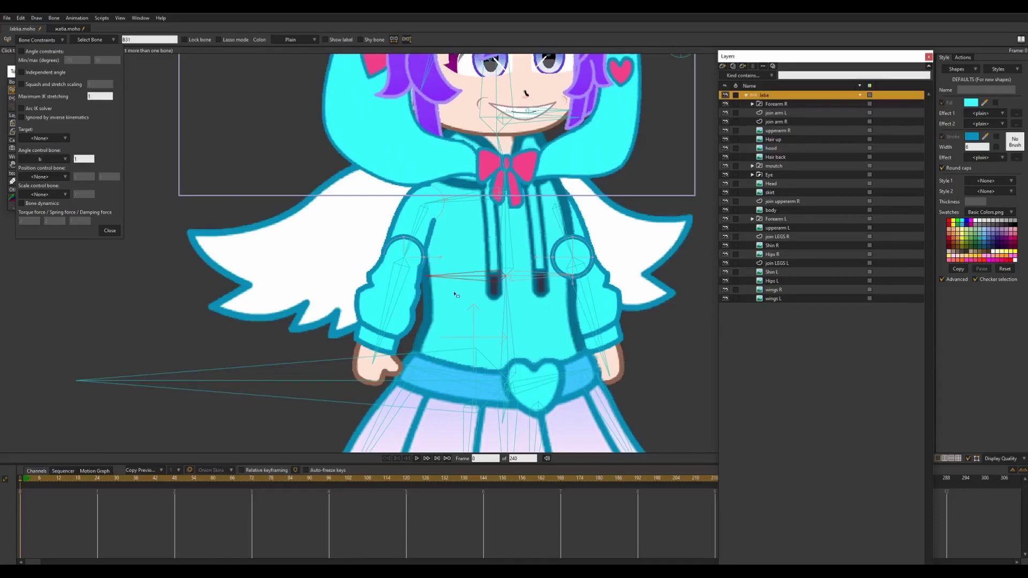
left_click(526, 278)
left_click(110, 231)
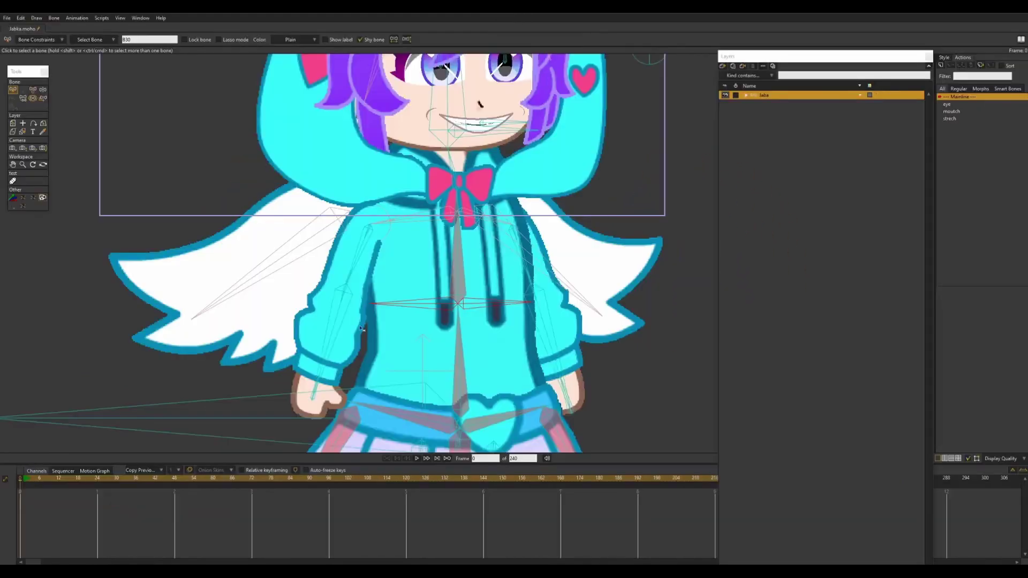
Step: Set bone b as the scale control bone for the horizontal chest bone on the right side
left_click(500, 303)
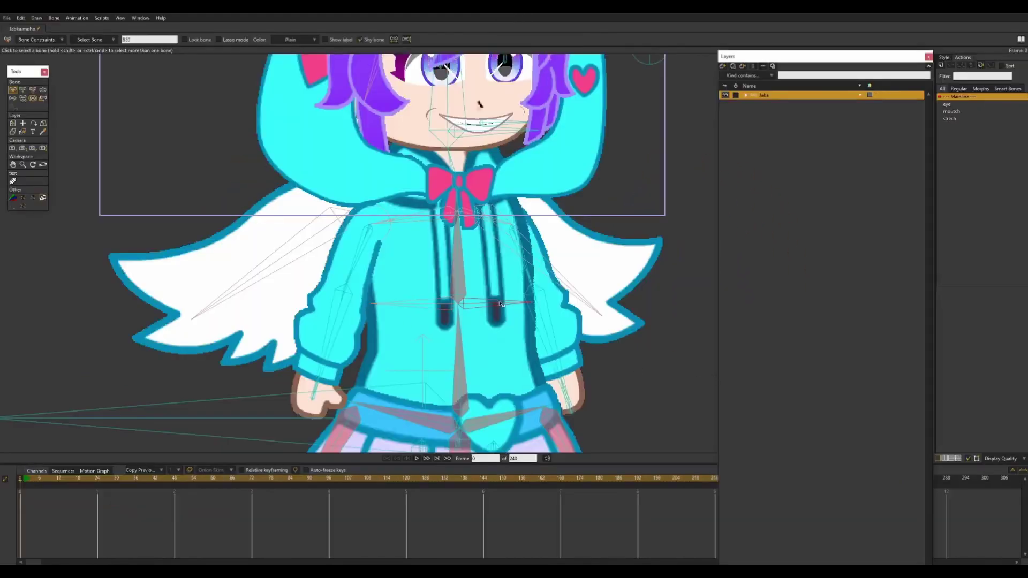
left_click(39, 39)
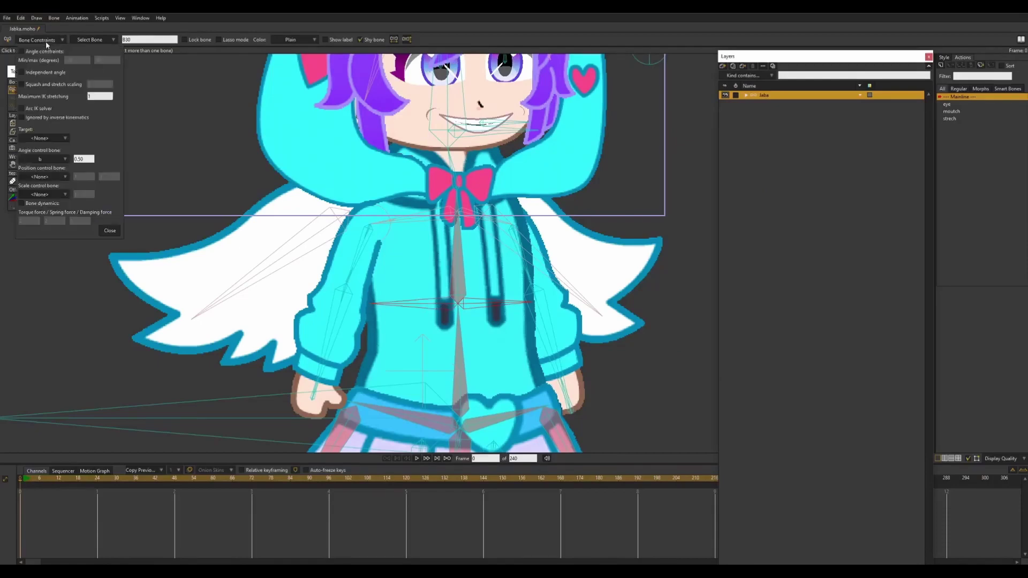
left_click(57, 196)
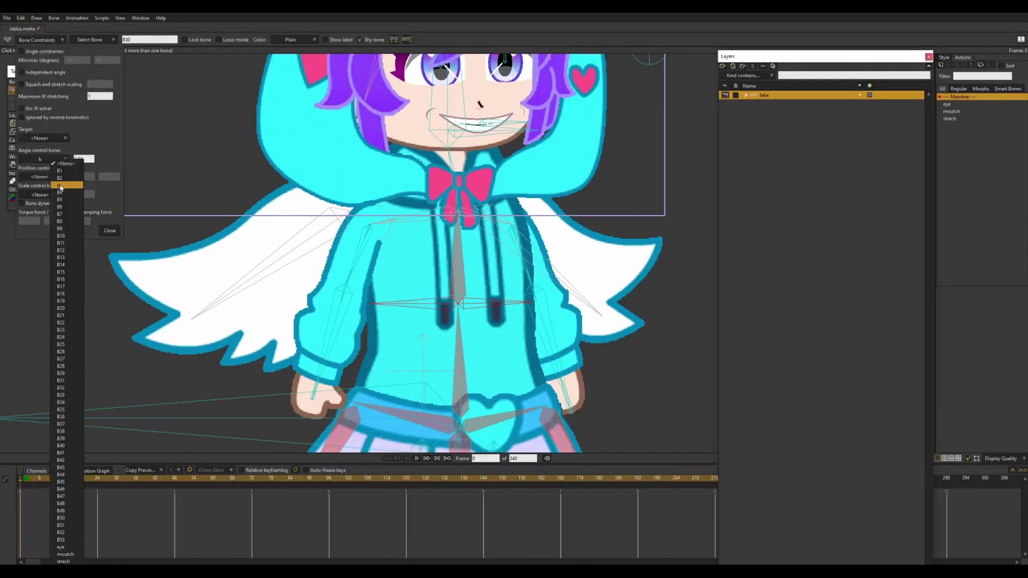
left_click(81, 191)
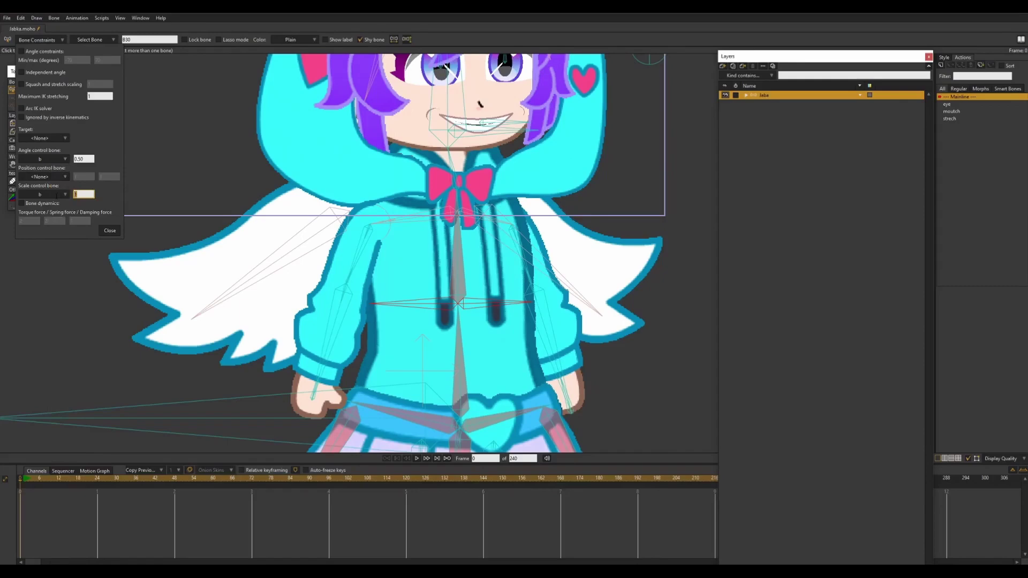
left_click(109, 231)
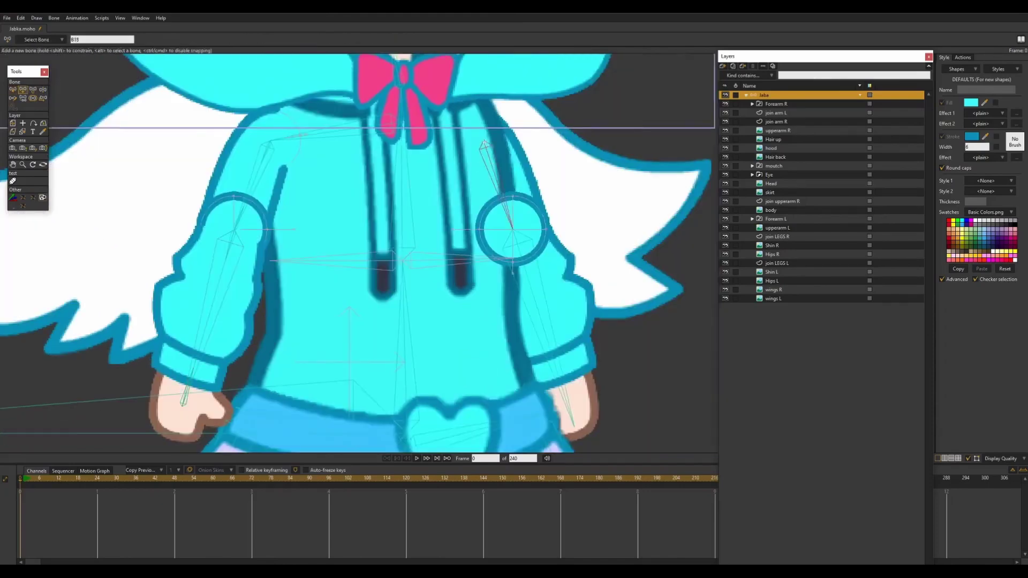
Step: Select the forearm bone on the right side of the character and draw a short joint bone at its elbow
left_click(519, 248, "alt")
left_click_drag(512, 230, 522, 259)
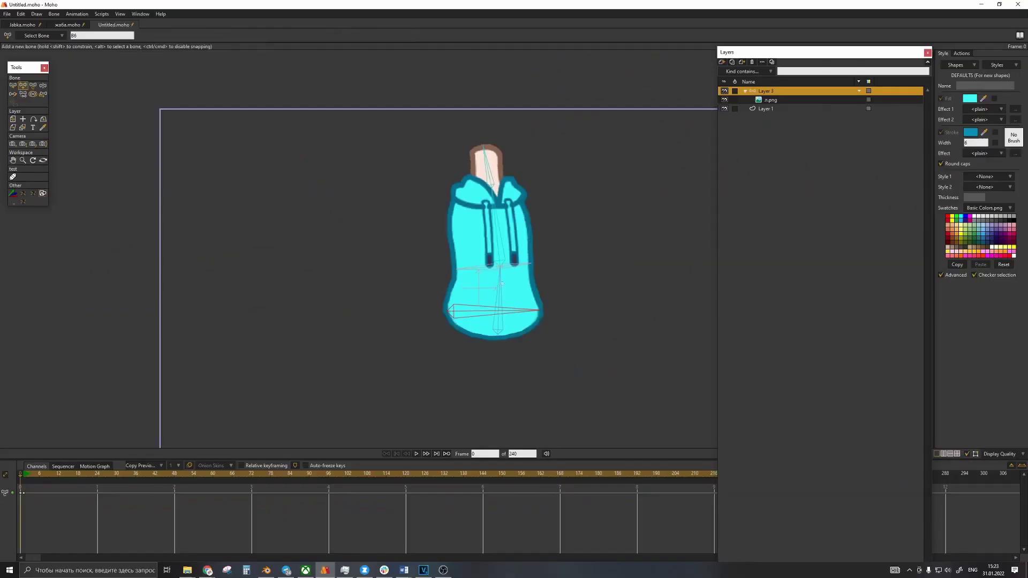
Step: In the Untitled.moho document, select the hoodie body image layer and flexi-bind it to all torso bones
left_click_drag(502, 284, 501, 286)
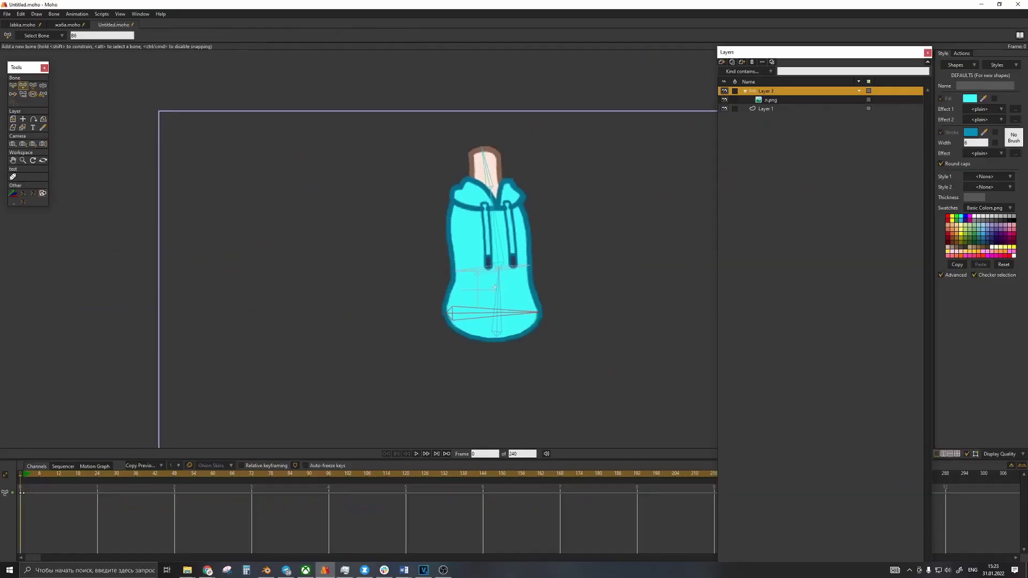
left_click(770, 99)
key("b")
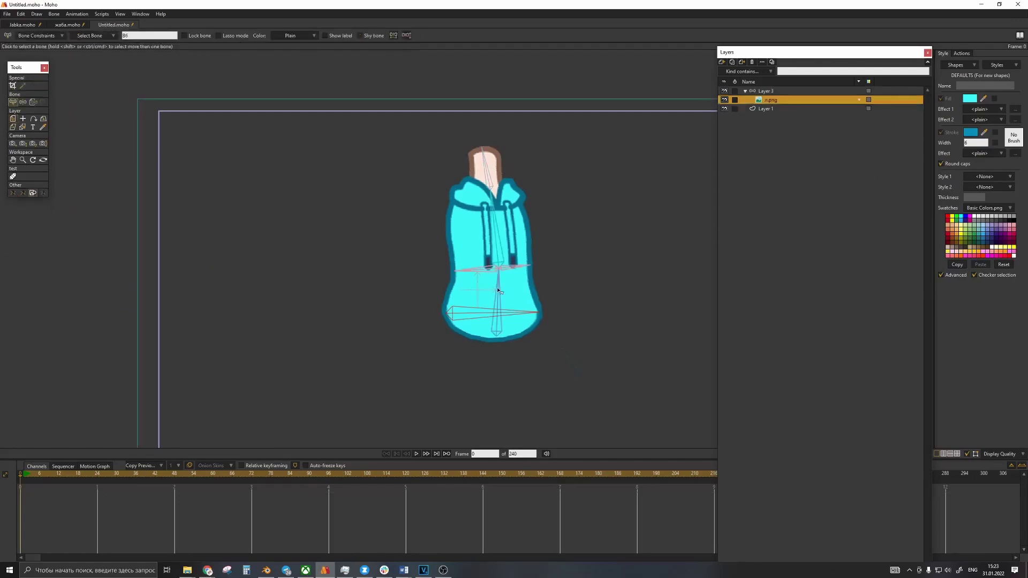
left_click(503, 273)
left_click(489, 268, "shift")
left_click(498, 259, "shift")
key("ctrl+a")
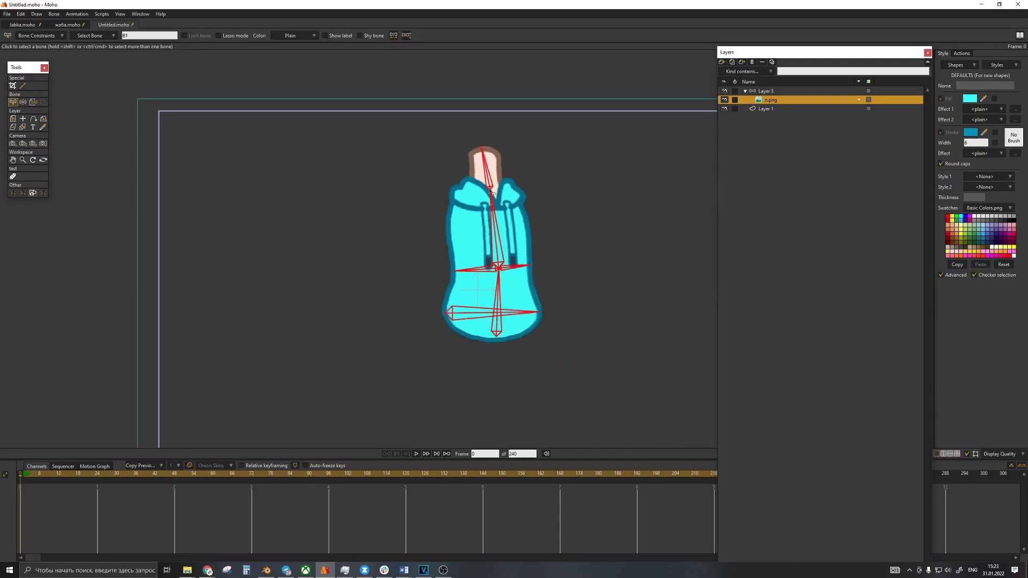
Step: Select the bone layer Layer 3, toggle Shy bone for its bones and test bending the torso one frame ahead
left_click(763, 92)
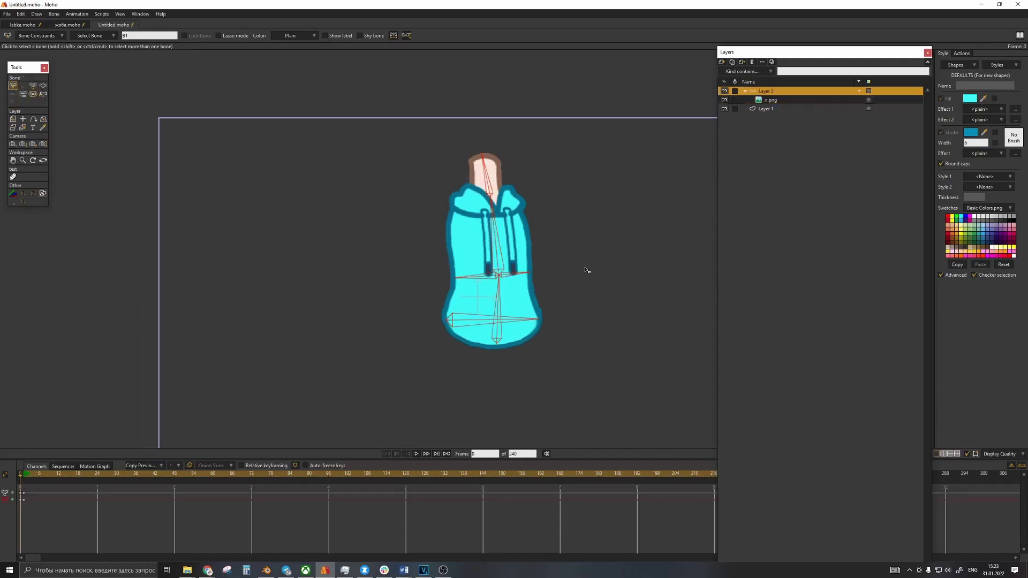
left_click(365, 38)
left_click_drag(598, 253, 597, 246)
key("Right")
left_click_drag(526, 280, 531, 281)
key("t")
left_click_drag(561, 227, 525, 224)
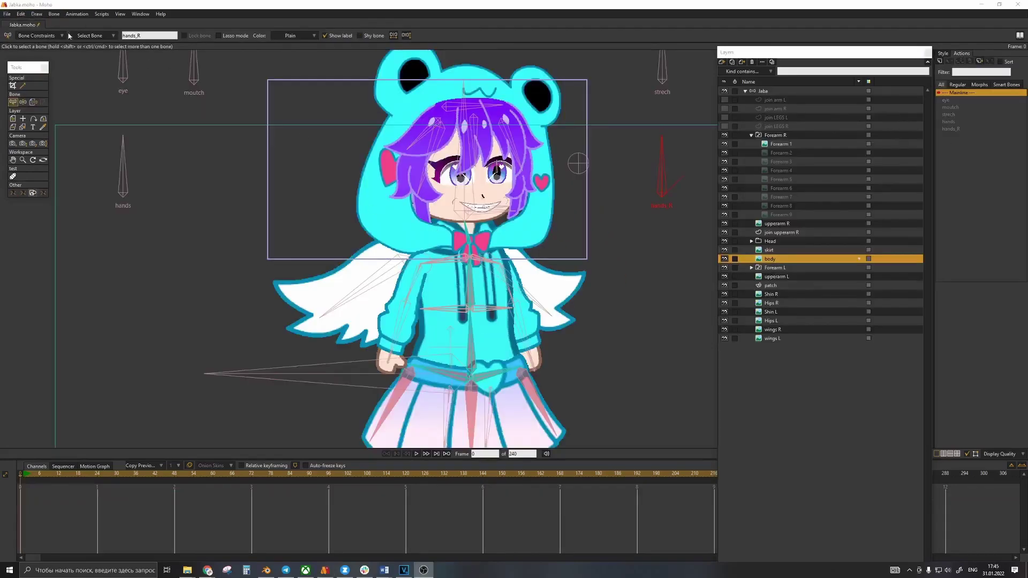
Step: In Jabka.moho, flexi-bind the Hips L layer to the thigh bone and its joint bones
left_click(55, 14)
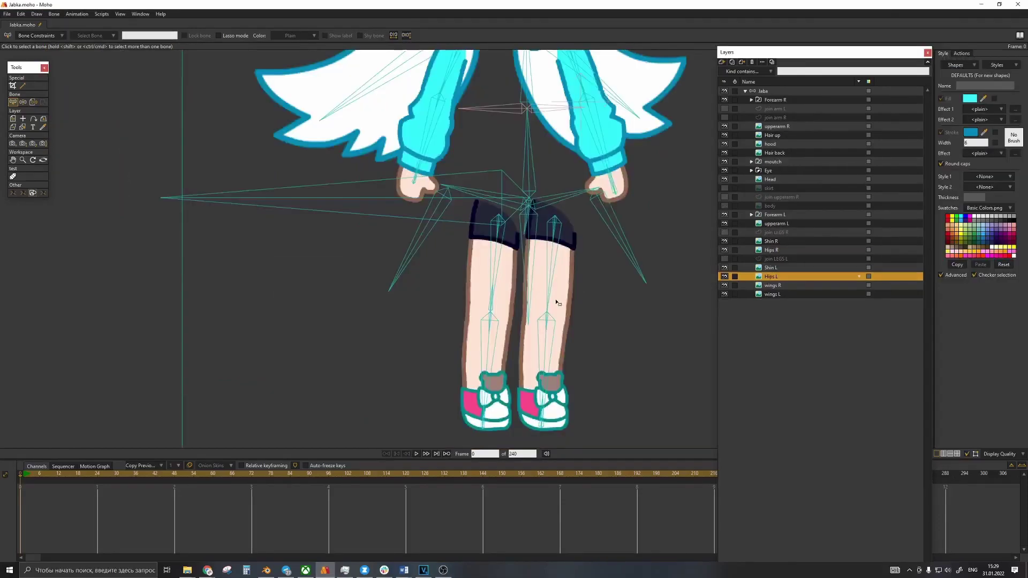
left_click(779, 93)
left_click_drag(551, 308, 553, 300)
left_click(549, 301)
key("a")
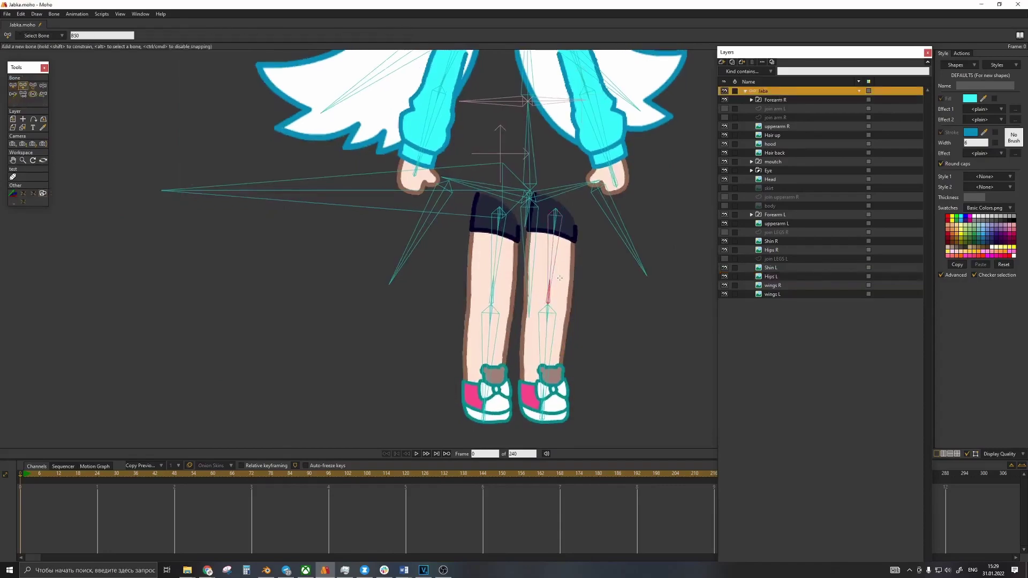
right_click(559, 278, "alt")
left_click(558, 219)
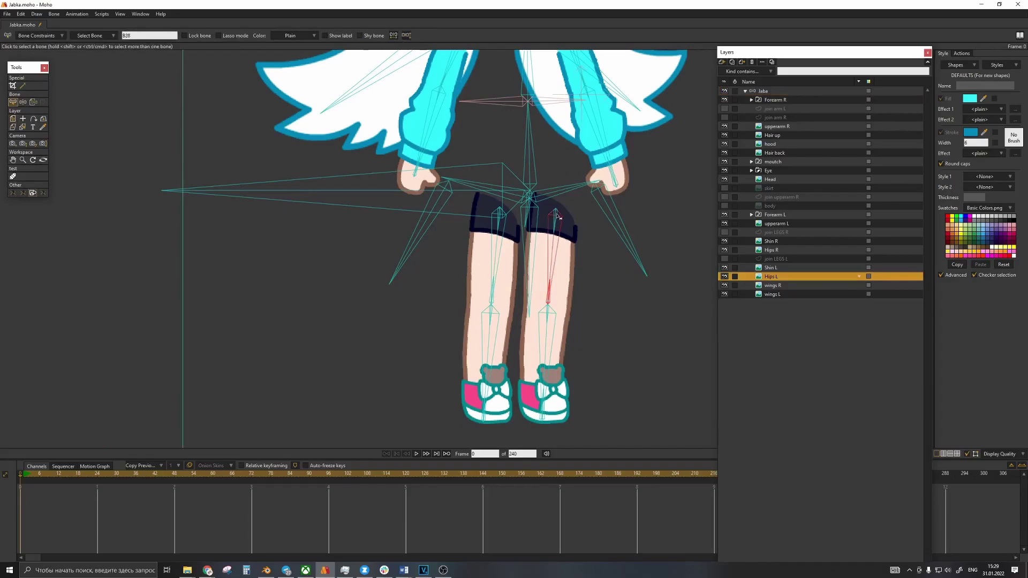
key("ctrl+shift+f")
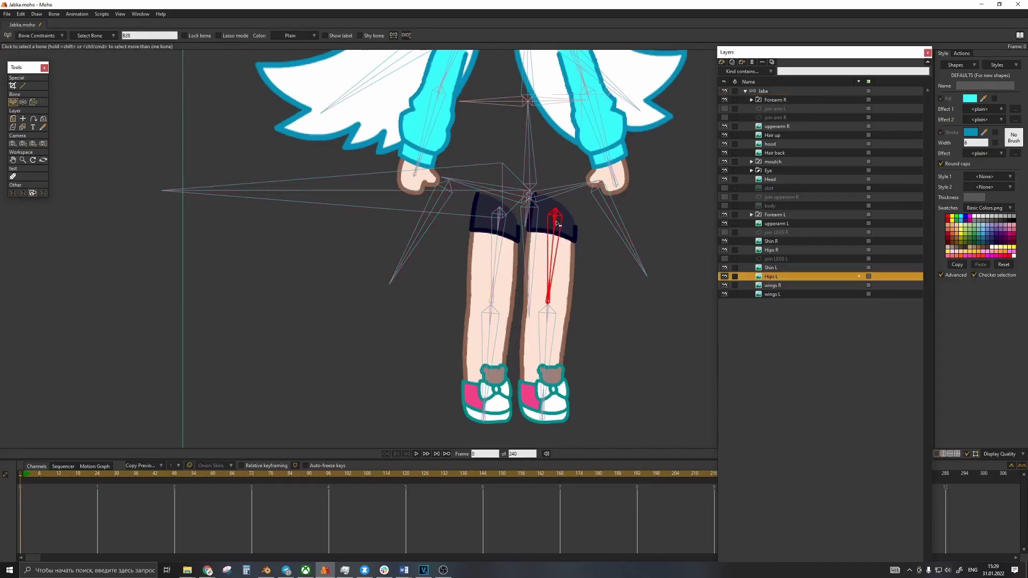
Step: Flexi-bind the Shin L layer to the shin bones of the same leg and return to the character's bone layer
left_click_drag(561, 310, 563, 294)
right_click(563, 321, "alt")
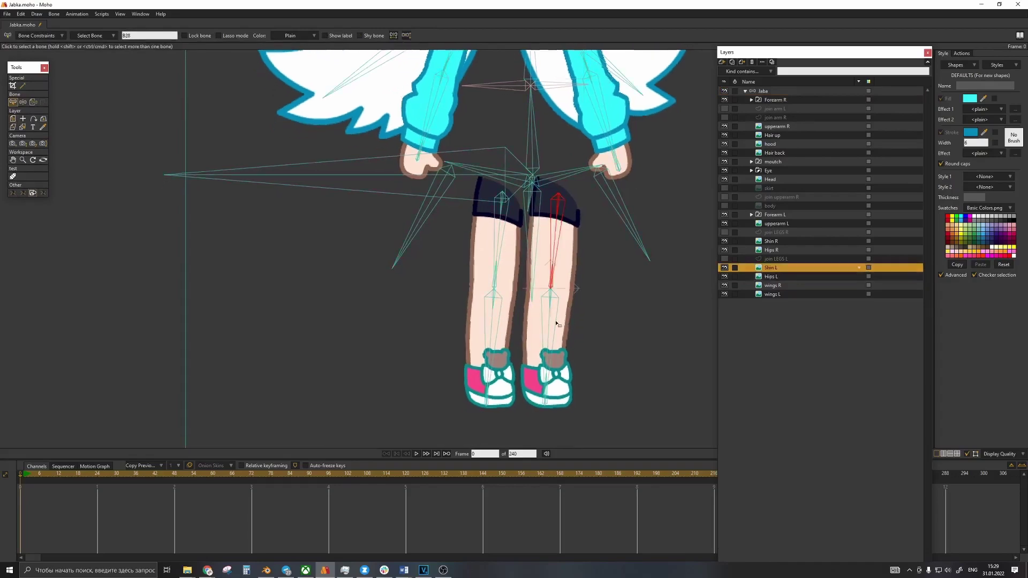
left_click(552, 304)
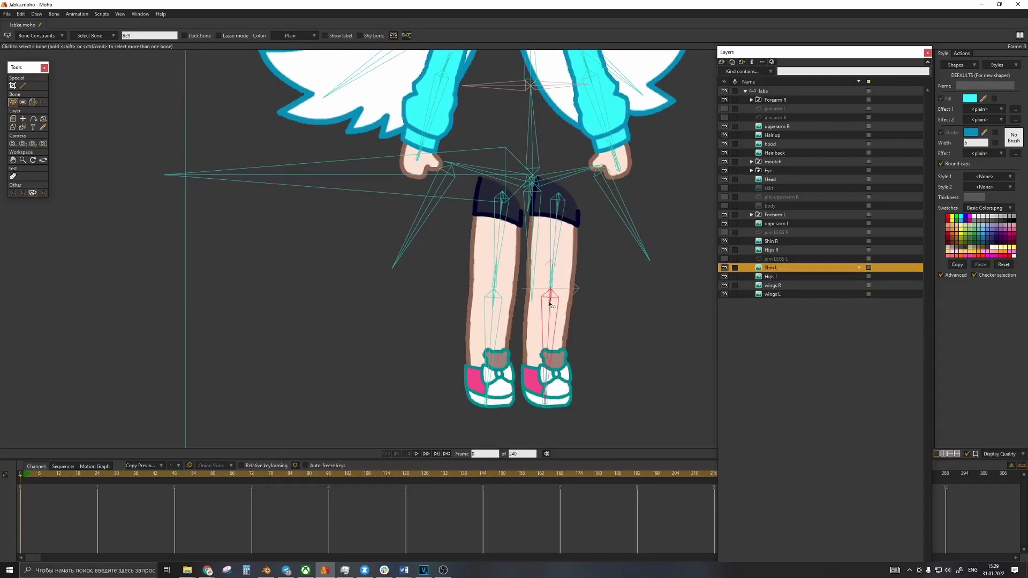
key("ctrl+shift+f")
left_click(756, 92)
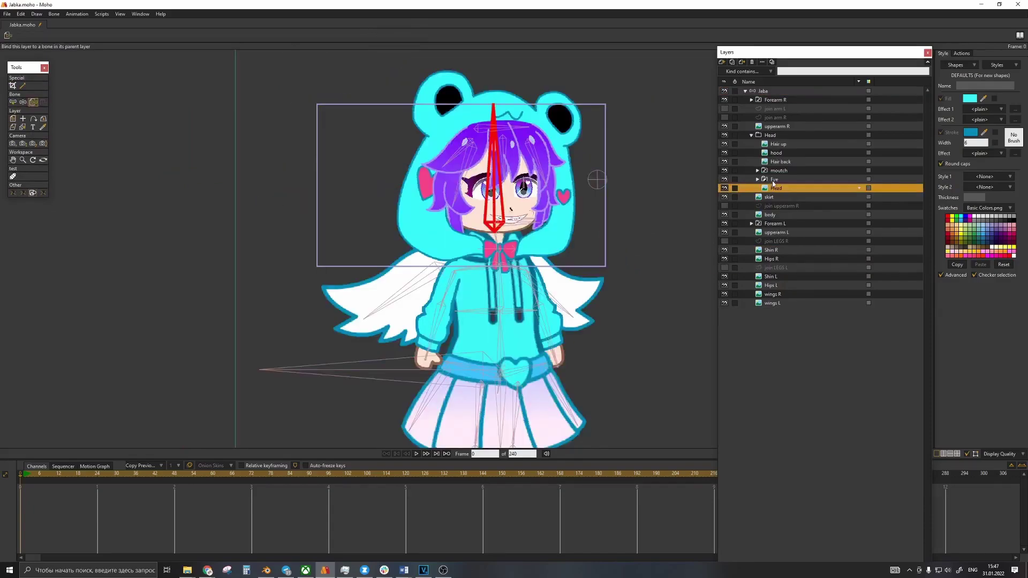
Step: Inside the Eye group, bind the pupil R and pupil L layers to their respective eye bones
left_click(772, 179)
scroll(574, 198, "up", 2)
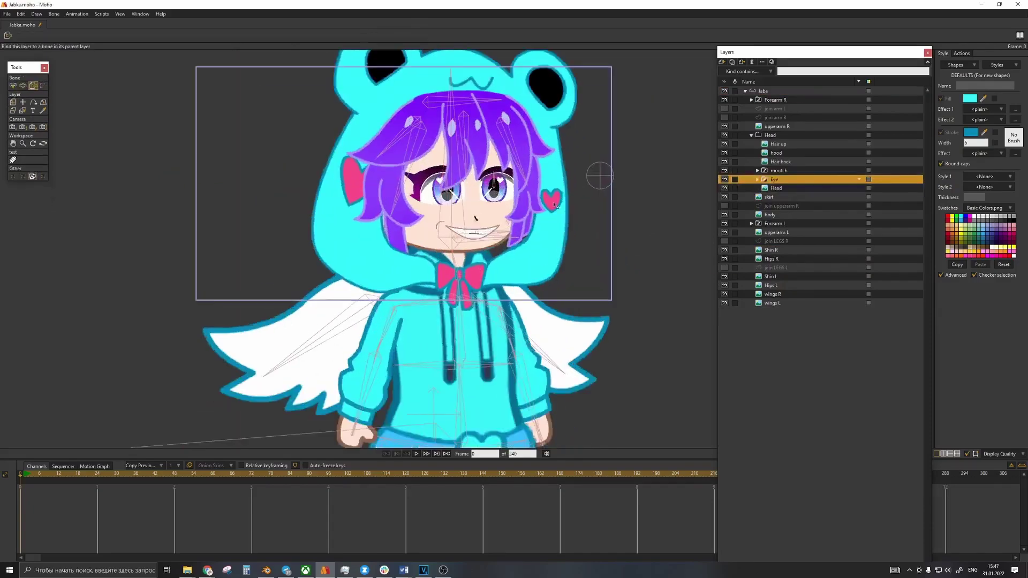
left_click(758, 179)
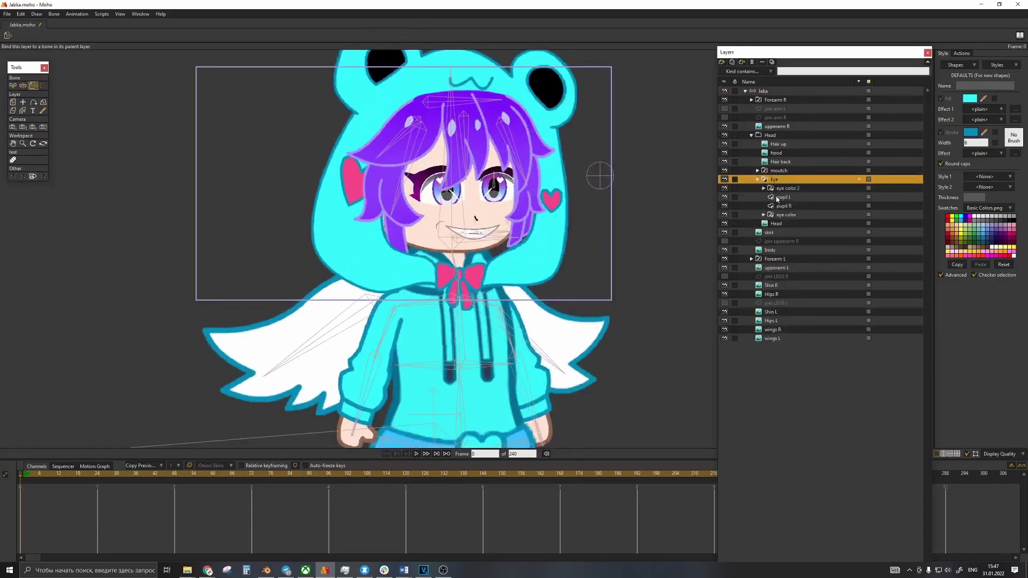
left_click(786, 214)
left_click(781, 188, "ctrl")
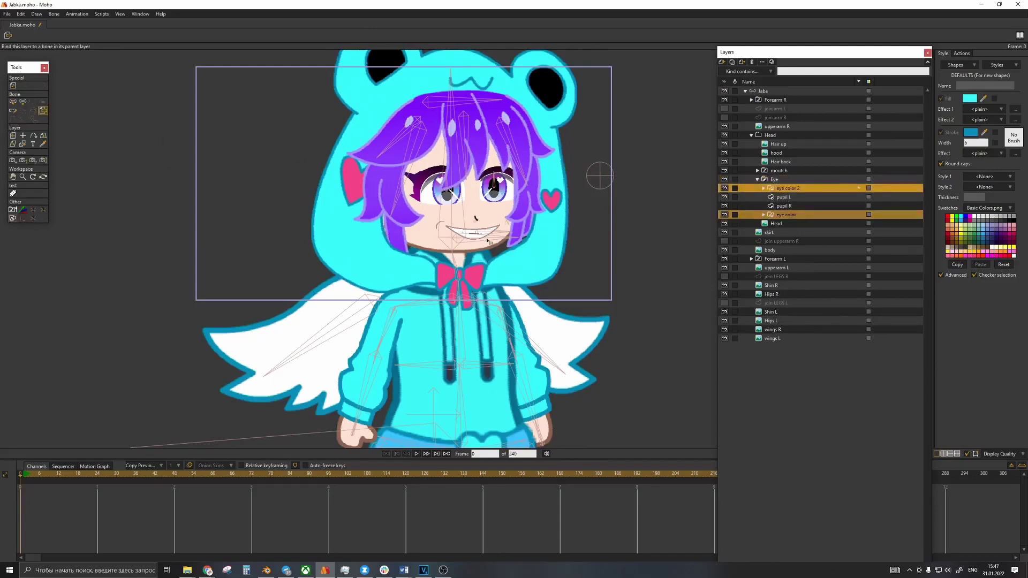
left_click(782, 205)
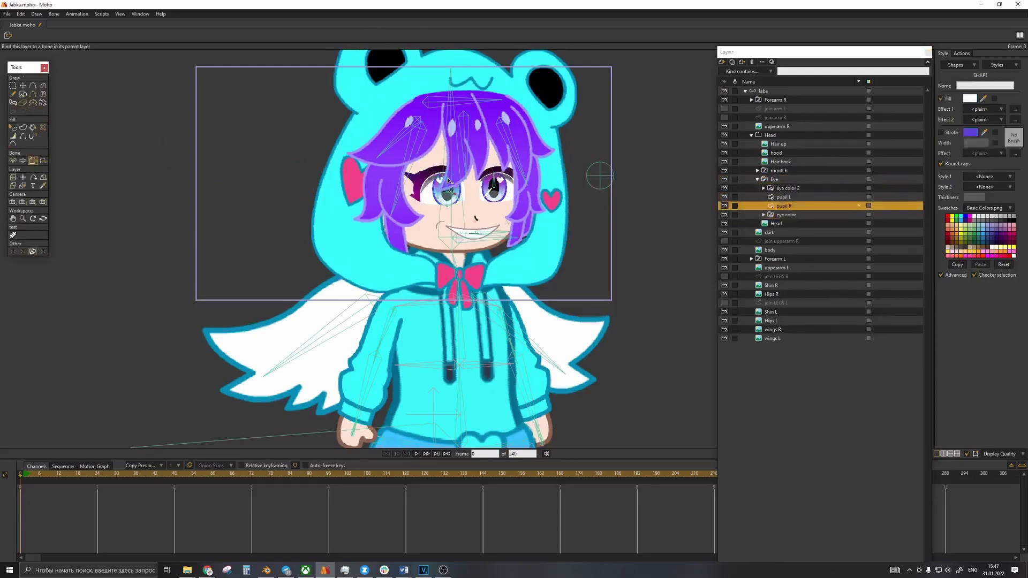
left_click(776, 198)
left_click(495, 182)
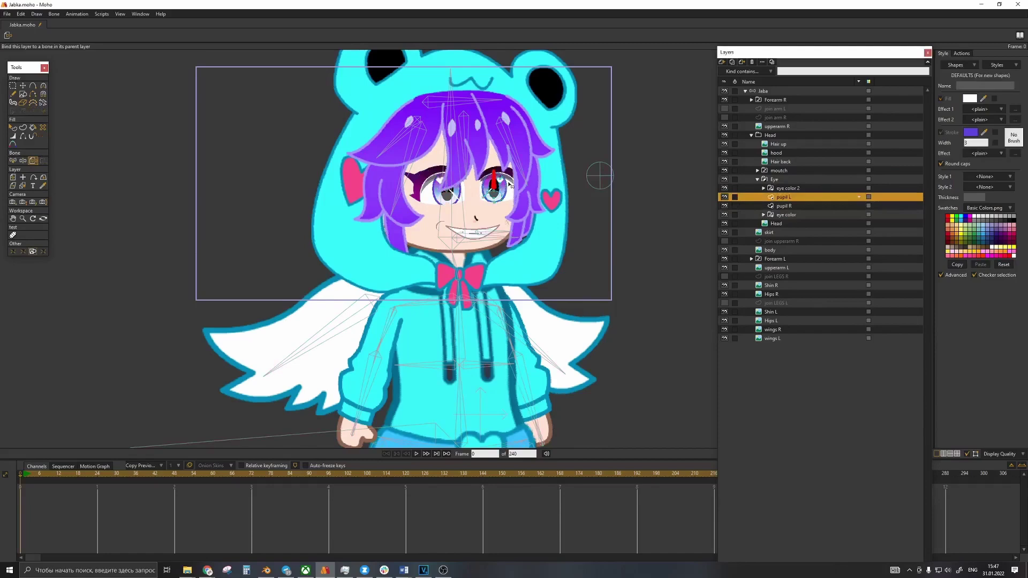
Step: Collapse the Eye group and bind the Hair back and hood layers to the head bone
left_click(758, 180)
left_click(493, 233, "ctrl+alt")
scroll(494, 233, "up", 2)
left_click(776, 162)
scroll(456, 169, "down", 2)
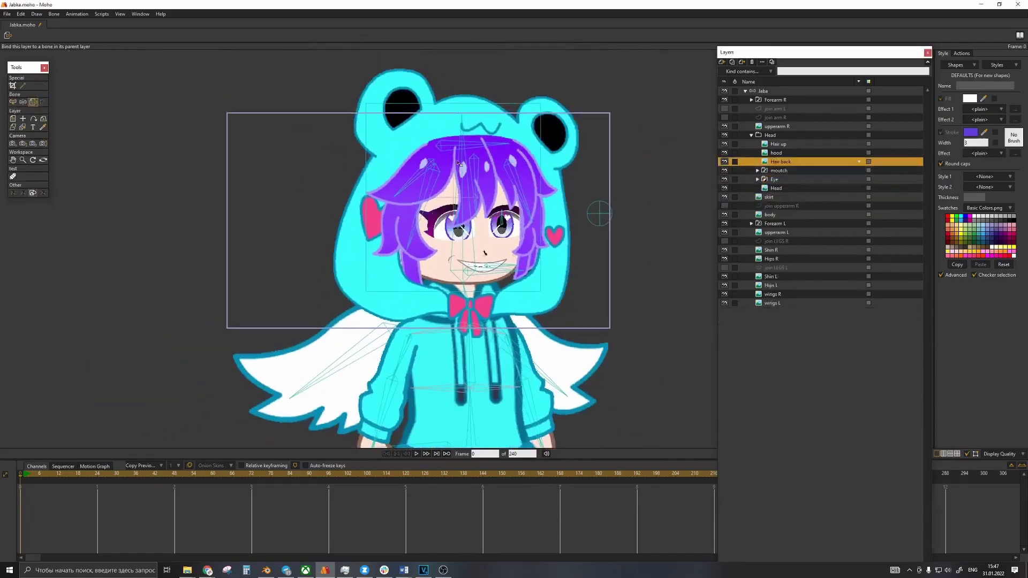
left_click(462, 157)
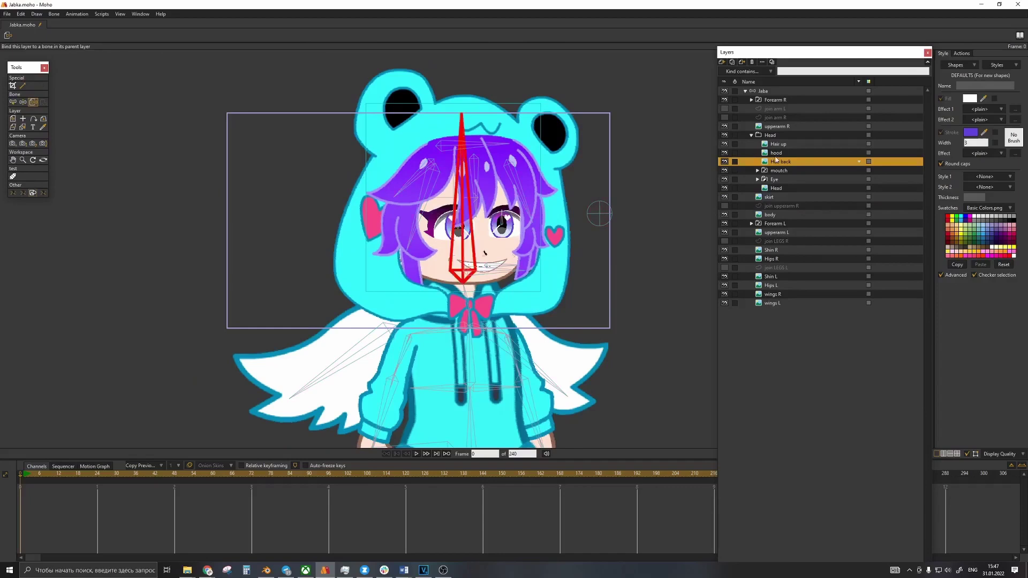
left_click(776, 153)
left_click(462, 153)
Step: Flexi-bind the Hair up layer to the hair bones and collapse the Head group
left_click(760, 144)
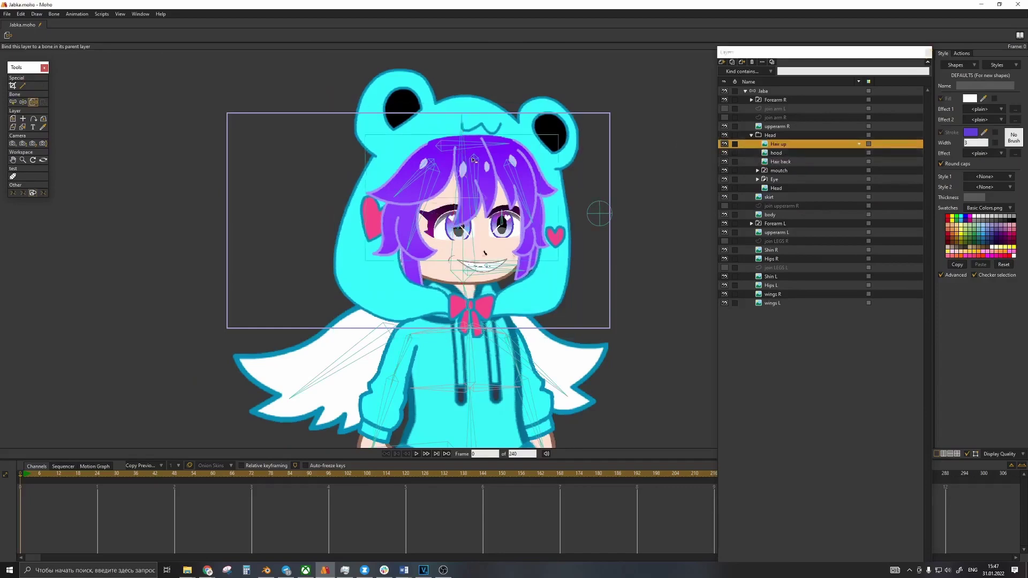
key("b")
left_click(432, 177)
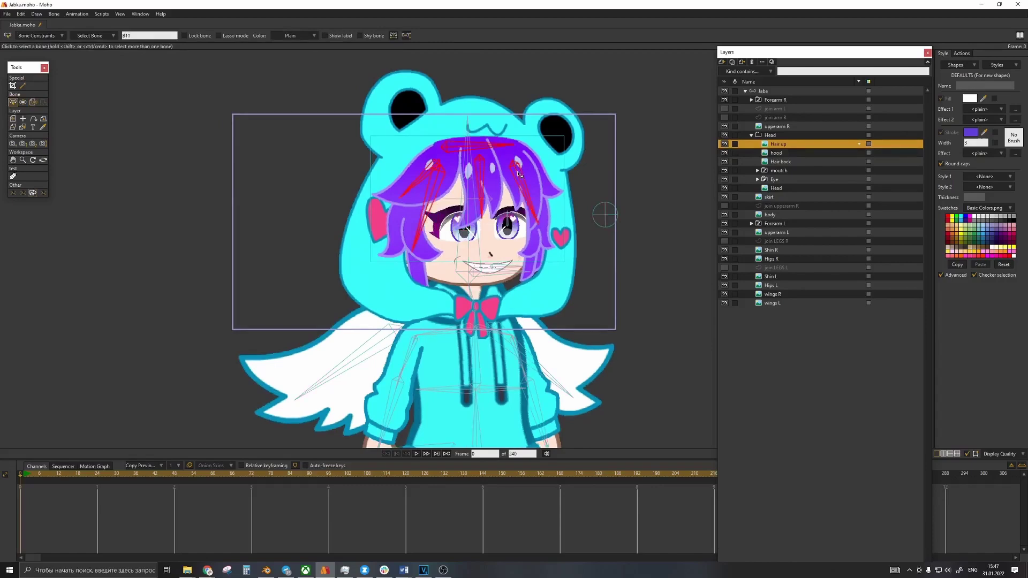
left_click(751, 135)
Step: Select the character's bone layer, test the head rig by moving a bone one frame ahead and return to frame 0
left_click(769, 91)
scroll(595, 210, "down", 4)
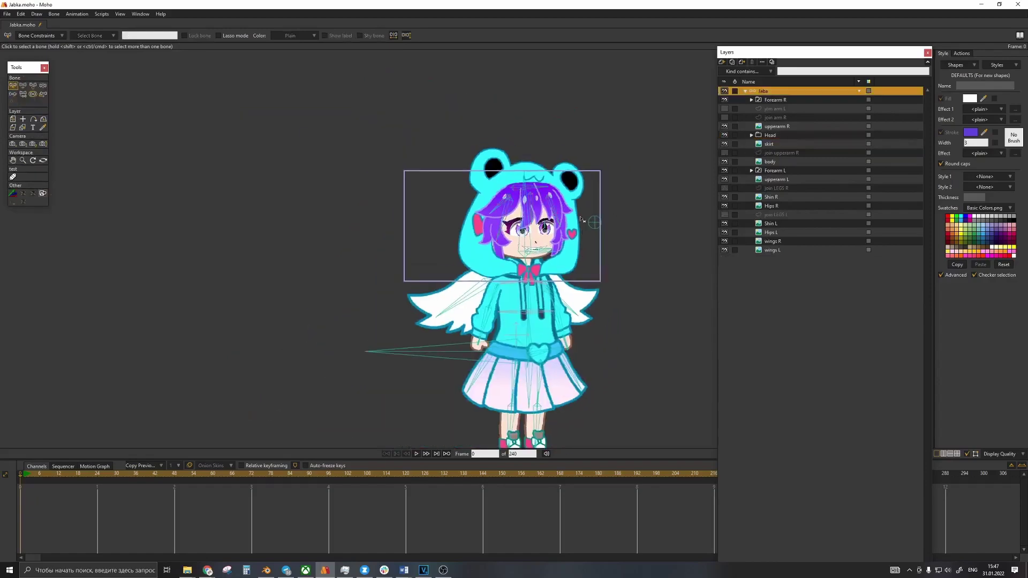
key("Right")
scroll(519, 210, "up", 3)
key("t")
left_click_drag(526, 205, 553, 286)
key("Left")
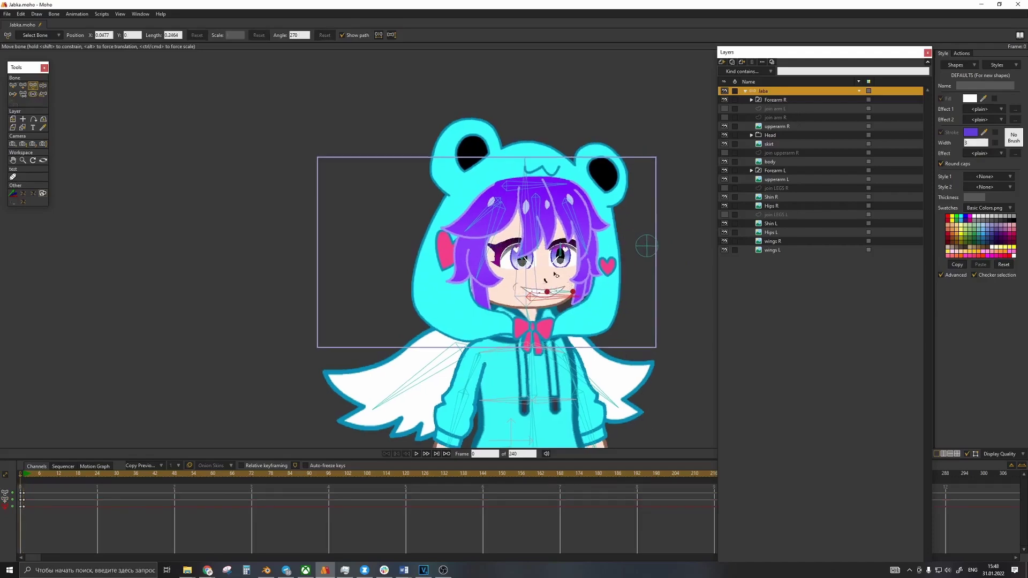
Step: Move the head bones at frame 1 to test how the face and hair follow
left_click(23, 508)
left_click_drag(478, 234, 537, 232)
left_click_drag(574, 233, 579, 233)
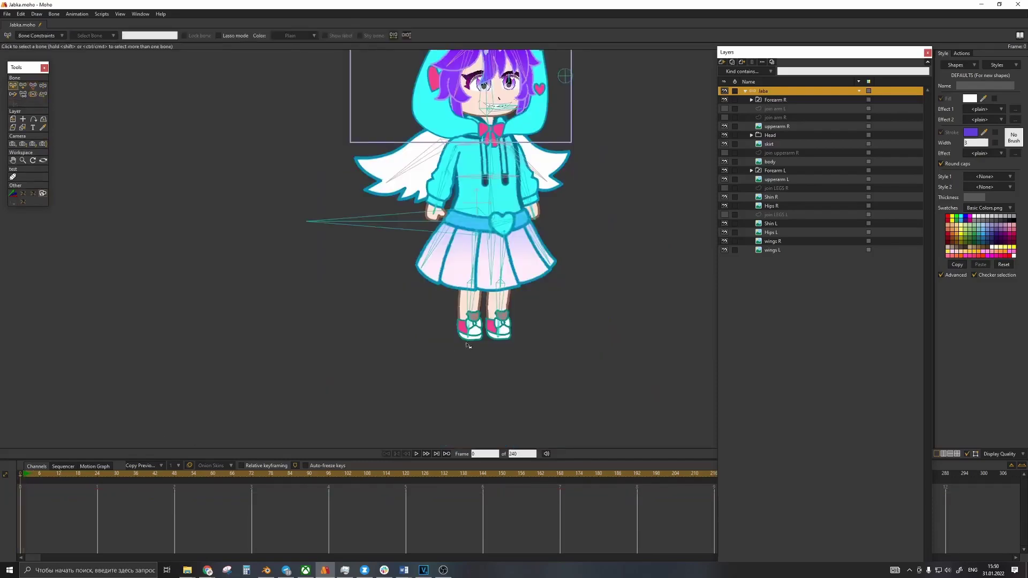
Step: Add a vertical control bone below each foot and adjust the strength of both new bones
key("a")
left_click_drag(468, 344, 468, 411)
left_click_drag(497, 344, 497, 404)
key("t")
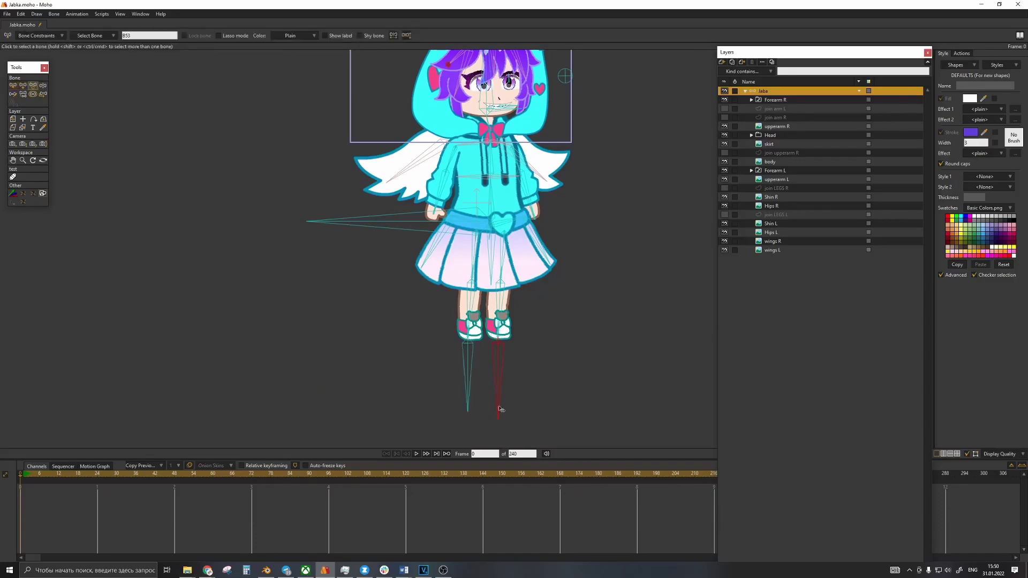
key("s")
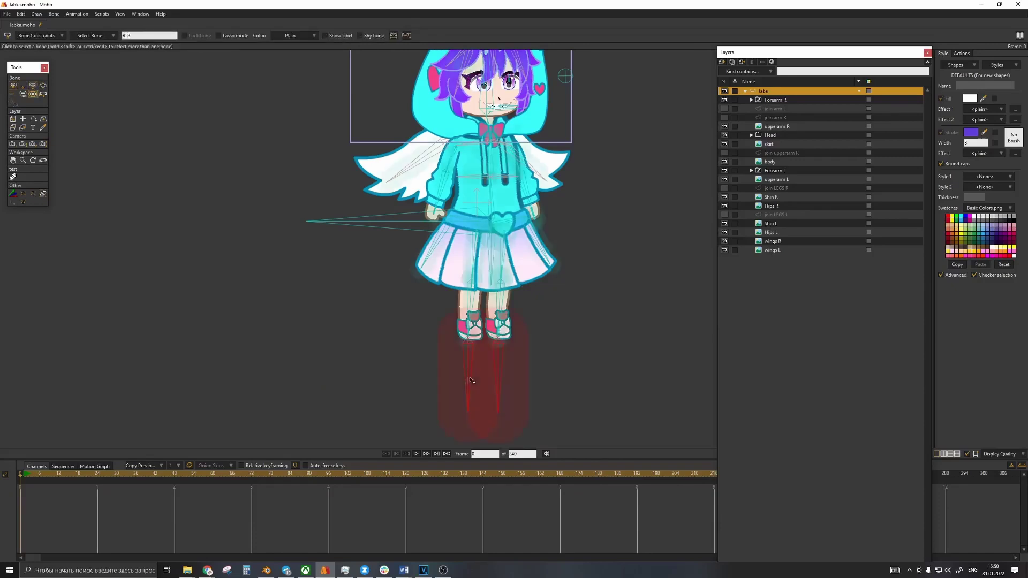
Step: Link each shin bone to the control bone below its foot so the legs follow as IK chains
key("p")
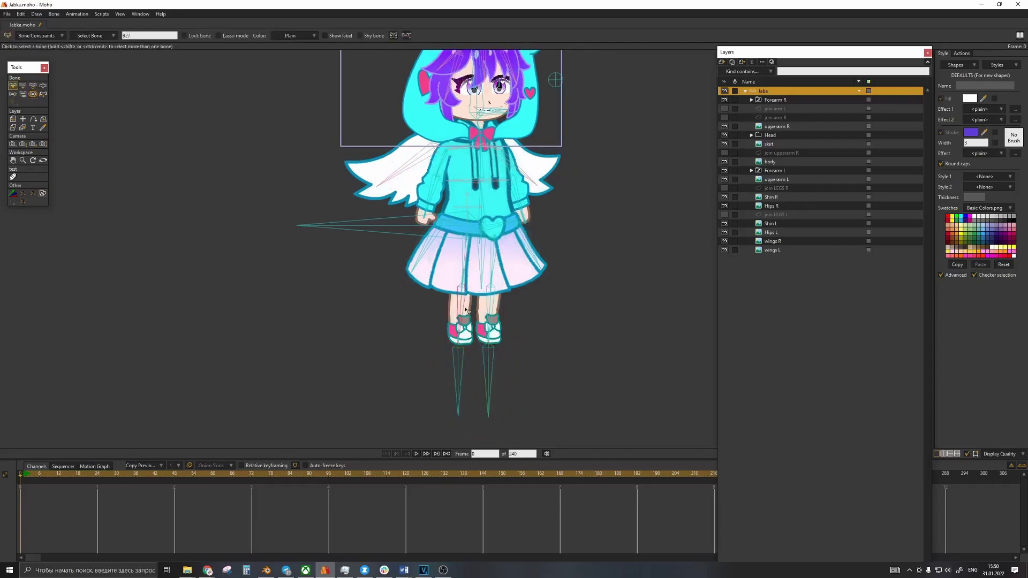
key("b")
left_click(493, 316)
key("p")
key("b")
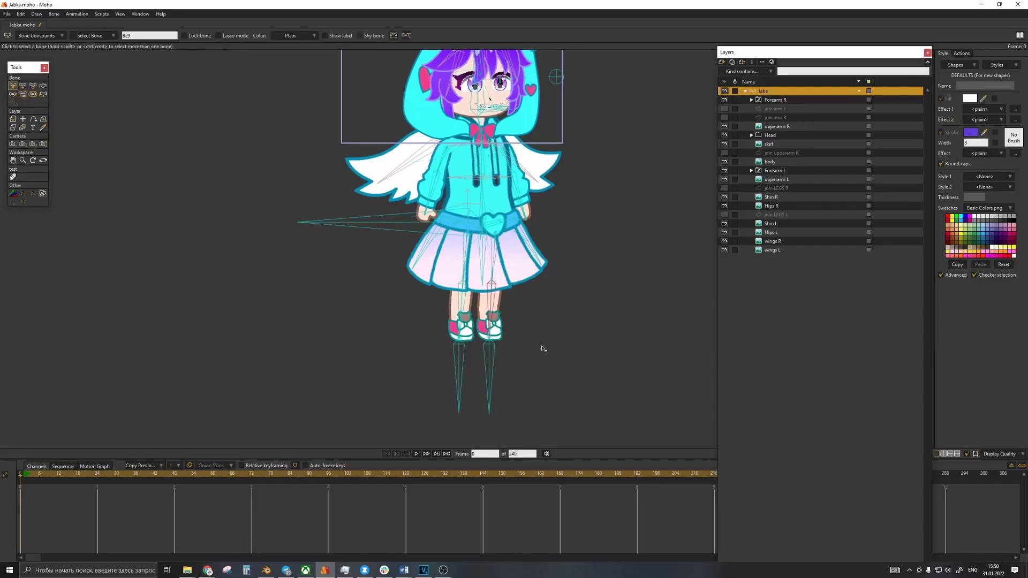
Step: At frame 1, move both foot control bones outward to bend the legs and hide the skirt layer
left_click(544, 349)
key("Right")
key("t")
left_click_drag(432, 330, 381, 316)
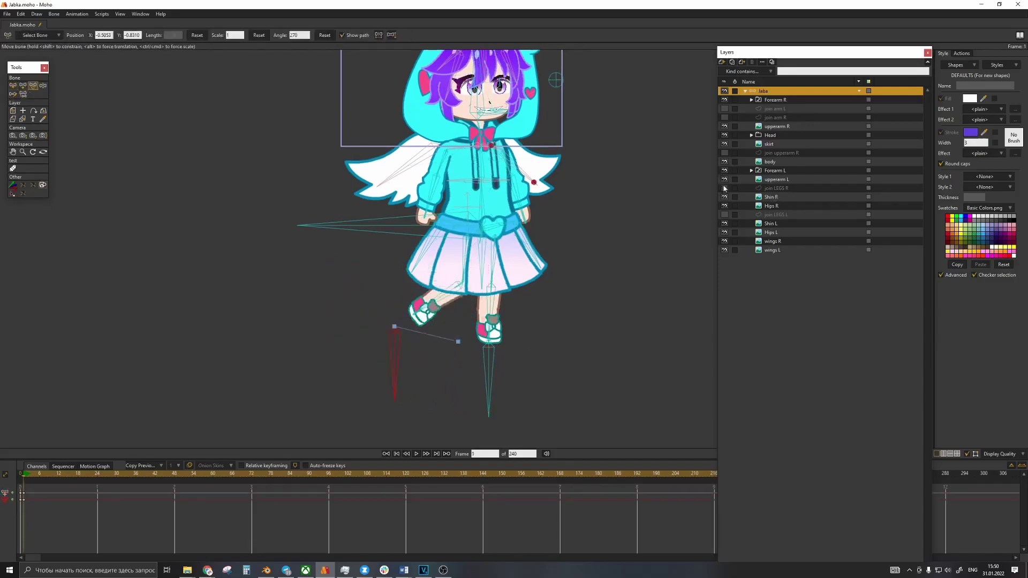
left_click(725, 144)
left_click_drag(490, 371, 539, 344)
Step: Select the small joint bones at the hips, knees and feet and set them to be ignored by inverse kinematics
scroll(457, 285, "up", 3)
key("b")
left_click(394, 329)
left_click(473, 279)
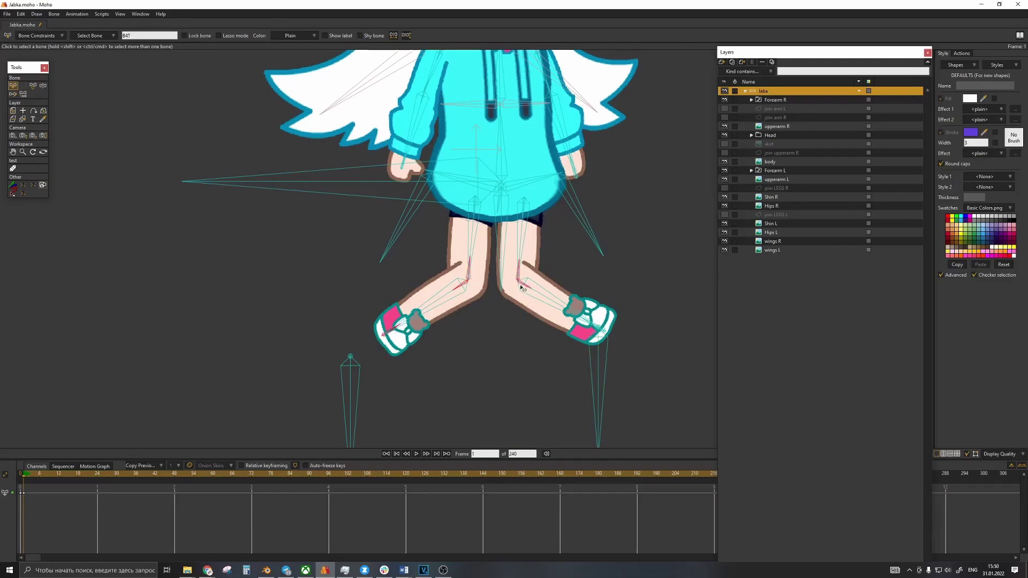
left_click_drag(594, 330, 599, 360)
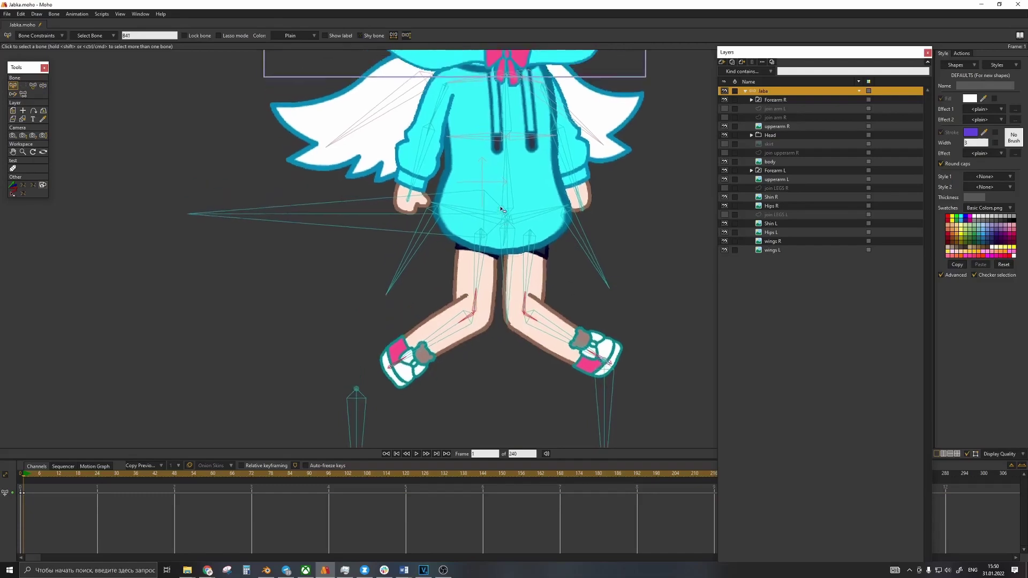
scroll(473, 232, "up", 3)
scroll(484, 230, "down", 3)
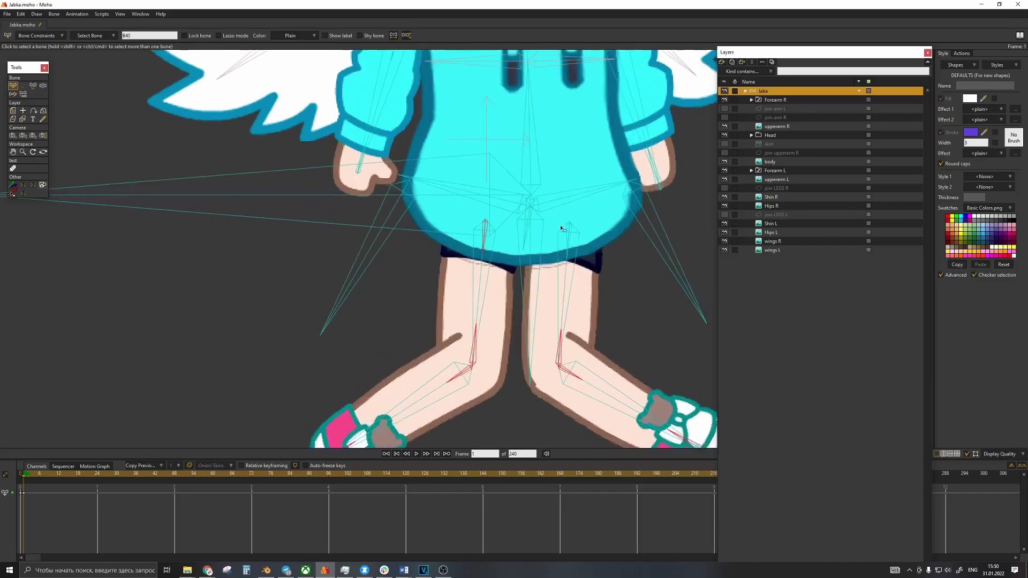
left_click(567, 230)
left_click_drag(567, 231, 528, 219)
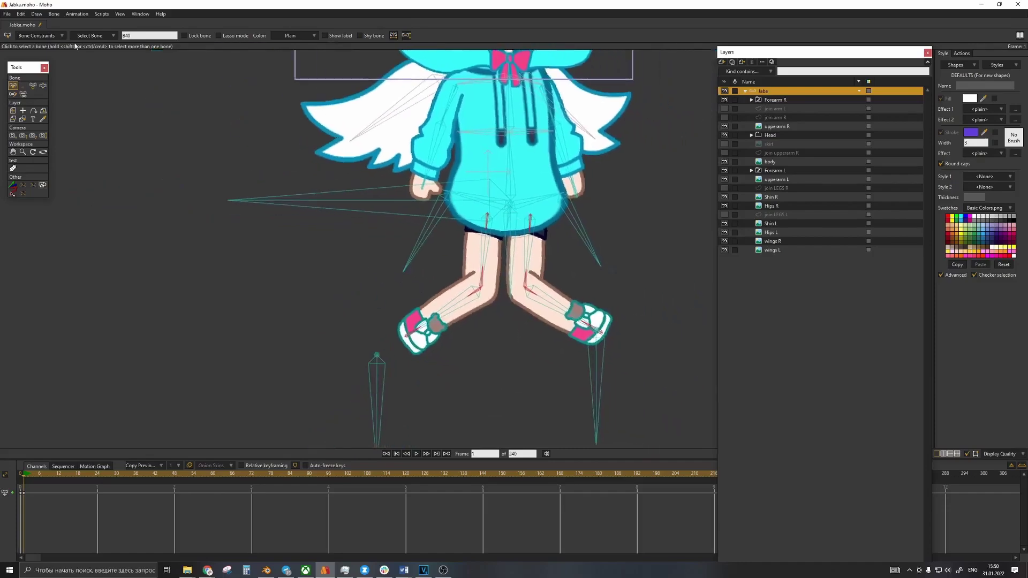
left_click(39, 36)
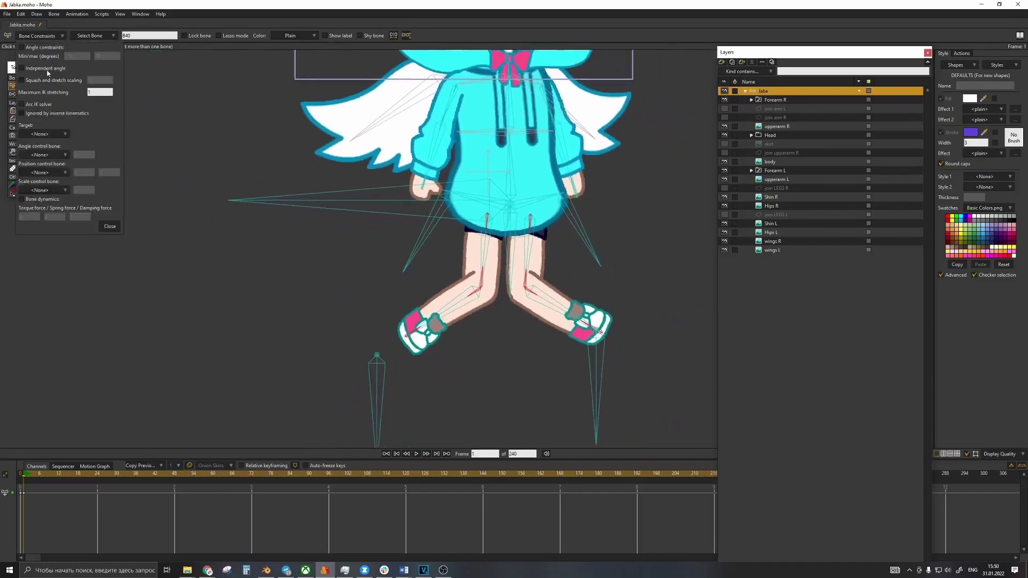
left_click(40, 115)
left_click(110, 226)
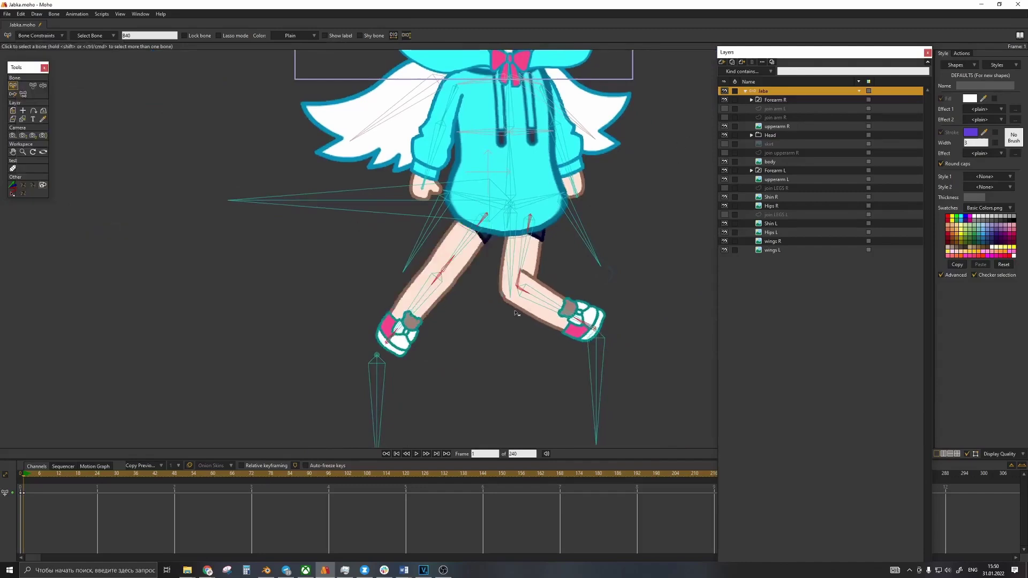
Step: Move the two foot control bones inward and outward to test how both legs bend
left_click_drag(515, 312, 505, 292)
key("t")
left_click_drag(367, 370, 463, 358)
left_click_drag(432, 271, 417, 275)
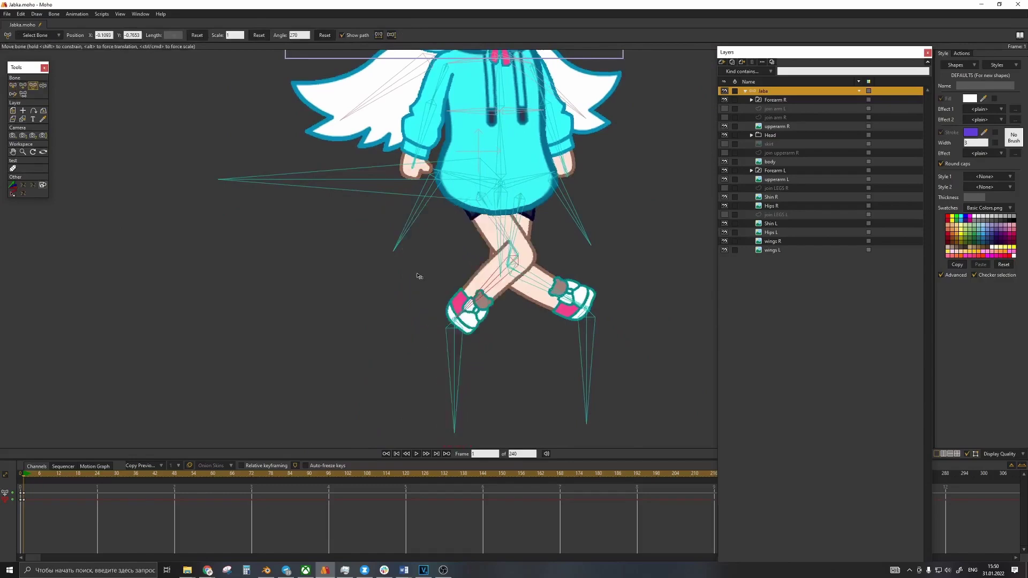
left_click_drag(459, 367, 371, 366)
left_click_drag(580, 351, 521, 374)
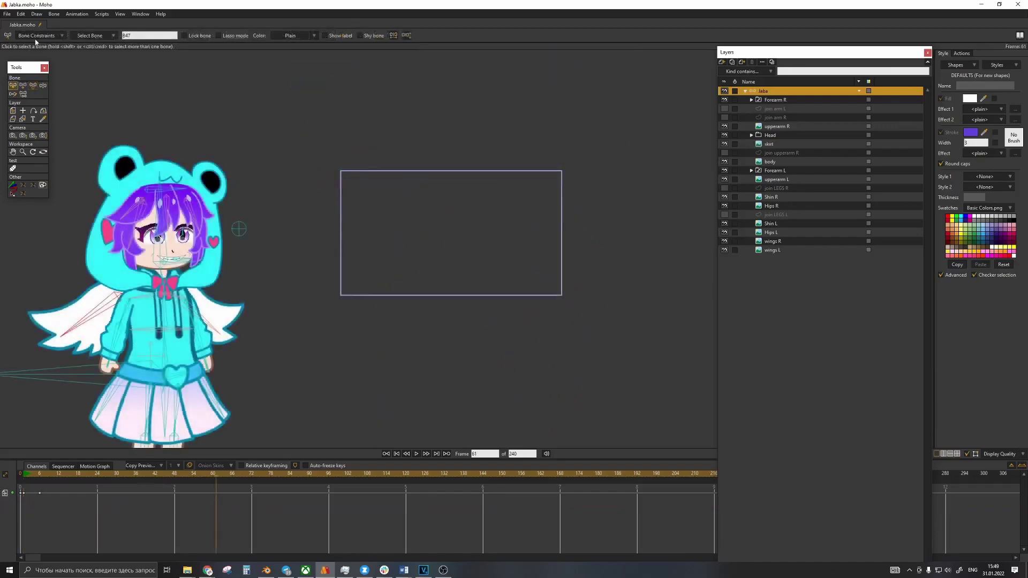
Step: Set the bone dynamics damping force of the wings R bone to 5 and play the animation from the start
left_click(40, 35)
left_click_drag(77, 217, 54, 220)
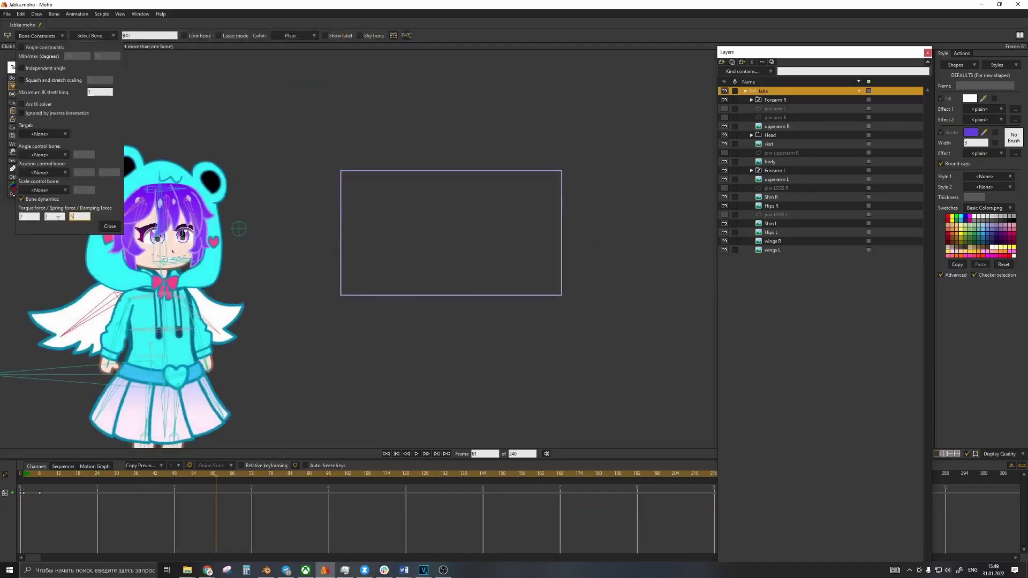
type("5")
key("Return")
left_click(51, 37)
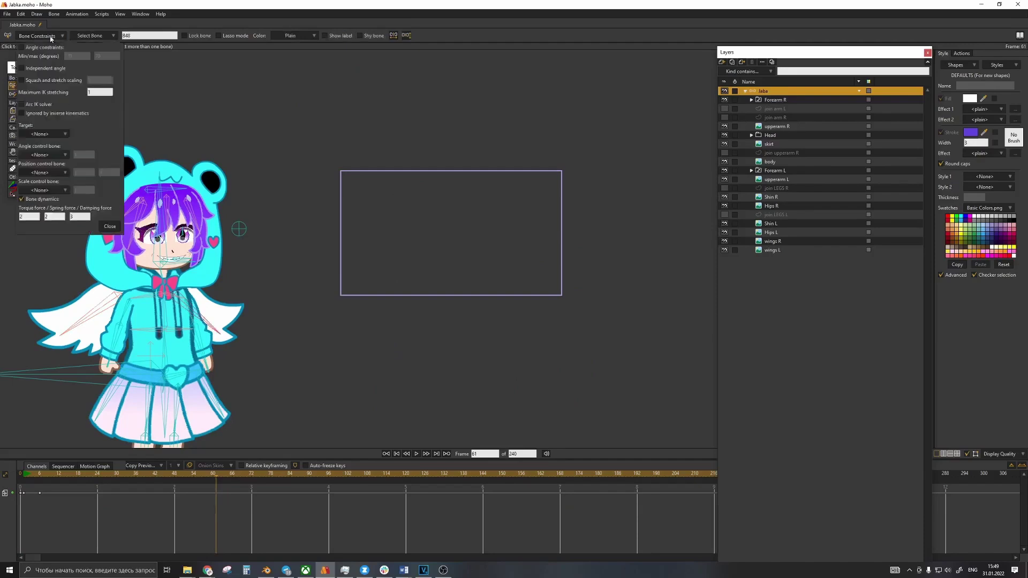
left_click(106, 225)
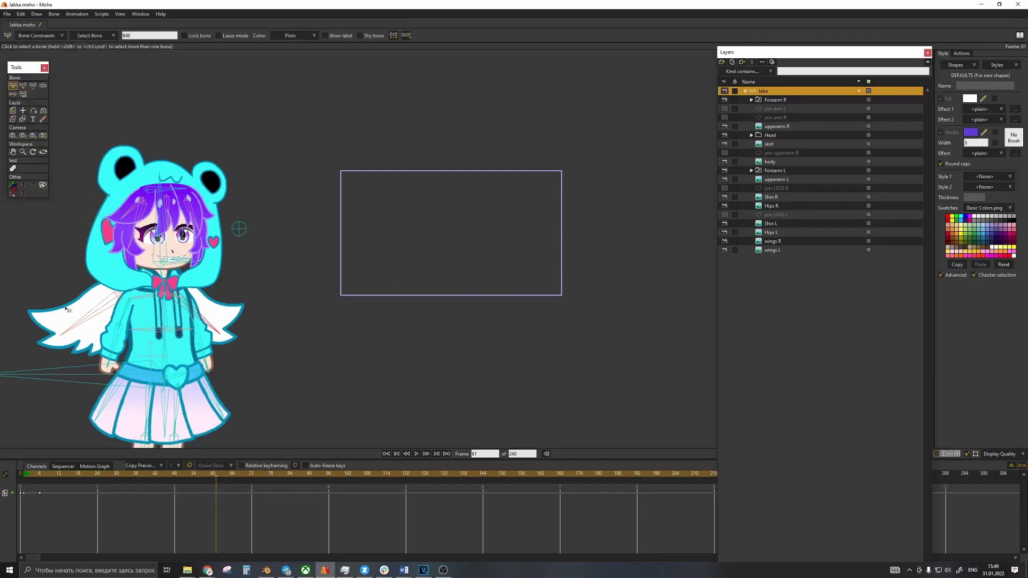
left_click(21, 473)
key("space")
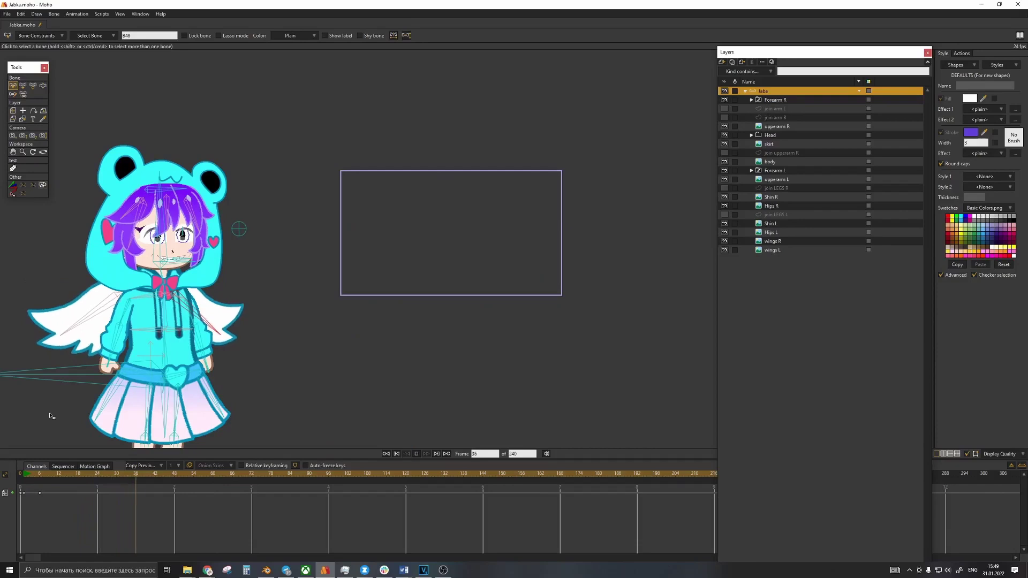
Step: Set the bone dynamics damping force of the wings L bone to 5 and replay the animation
left_click(31, 36)
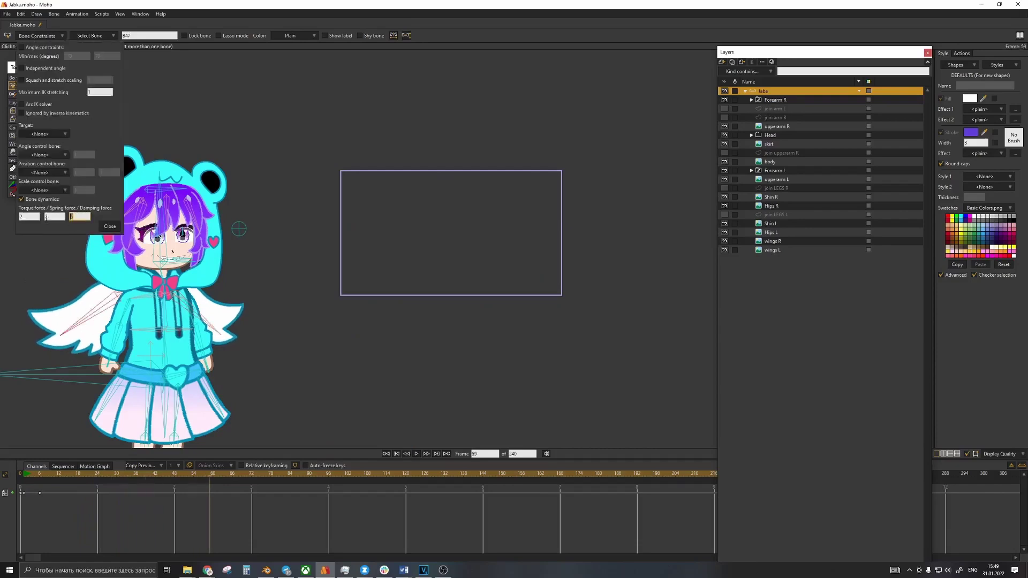
left_click(110, 226)
left_click(201, 318)
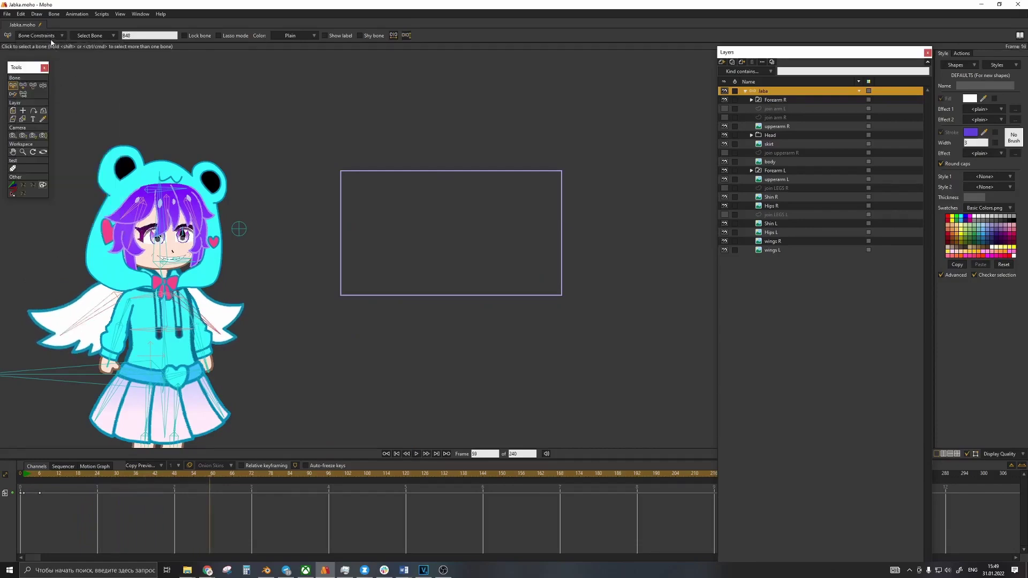
left_click(53, 36)
type("4")
key("BackSpace")
type("5")
key("Return")
left_click(24, 475)
key("space")
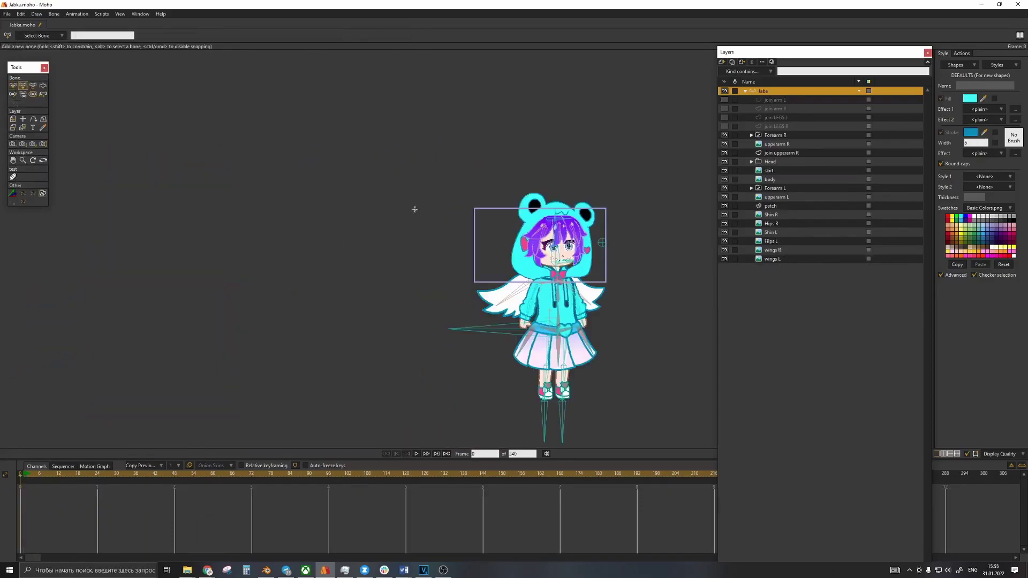
Step: Add a short vertical control bone beside the character's head and name it eye
left_click_drag(414, 209, 415, 142)
key("s")
key("z")
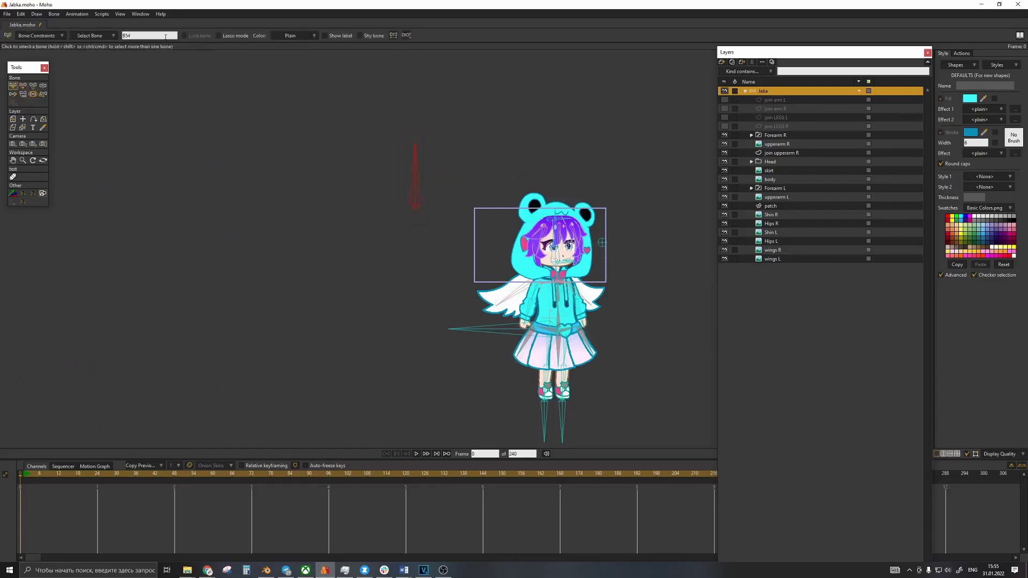
key("Return")
key("t")
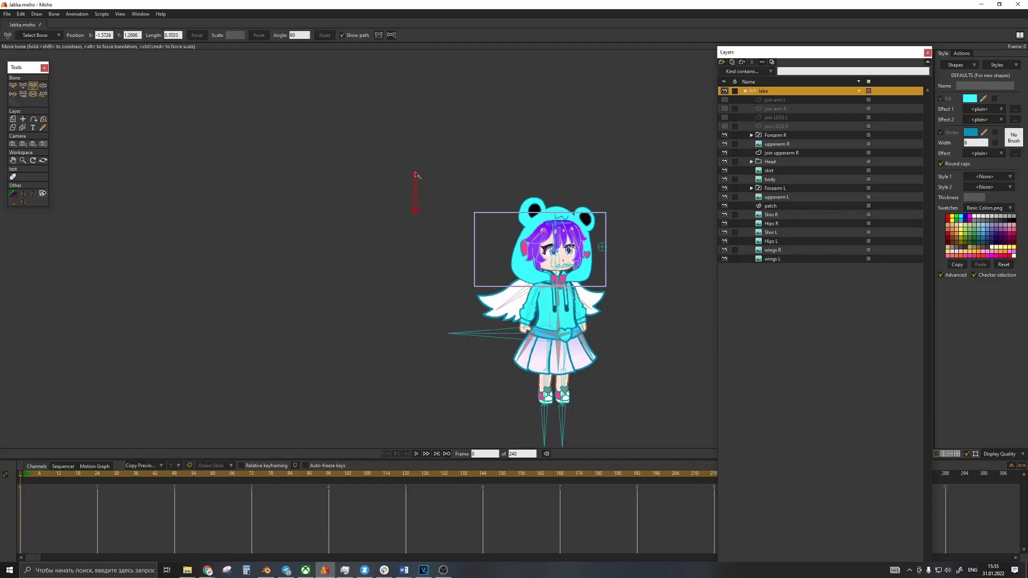
key("z")
Step: Create a smart bone action named eye for the eye bone
left_click(961, 53)
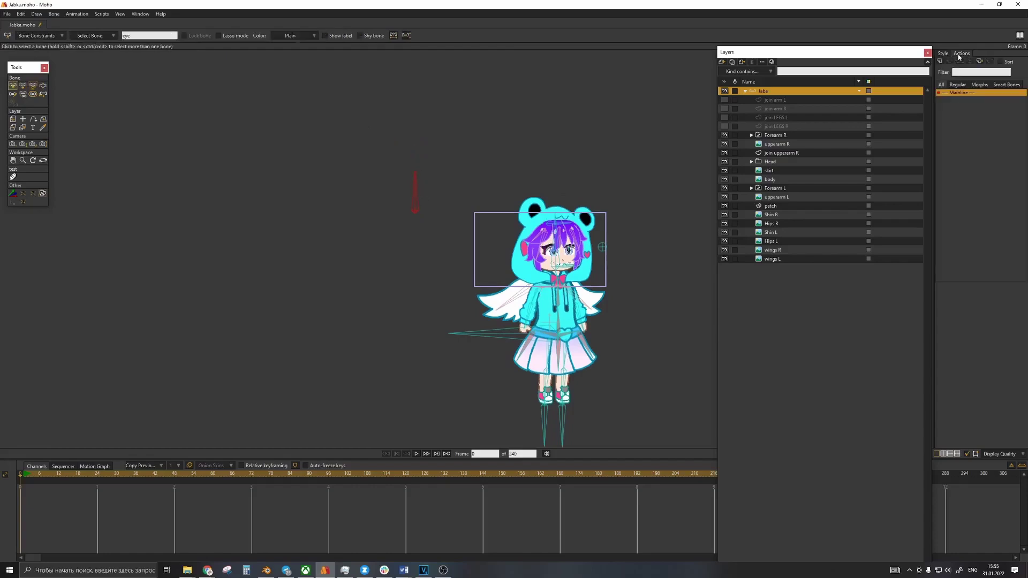
left_click(939, 61)
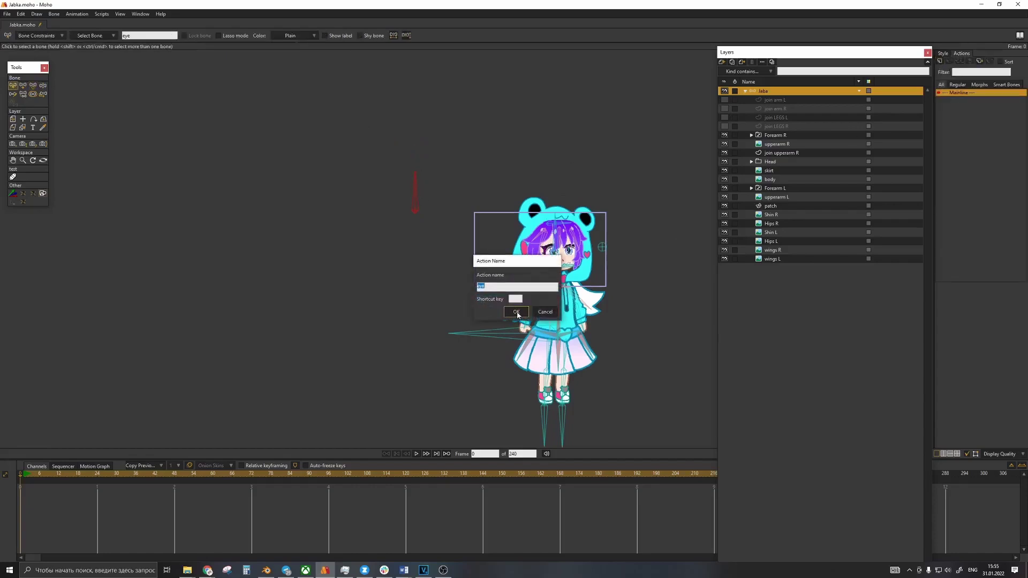
left_click(516, 311)
Step: Rotate the eye bone clockwise at about frame 10 of the eye action and return to frame 1
key("t")
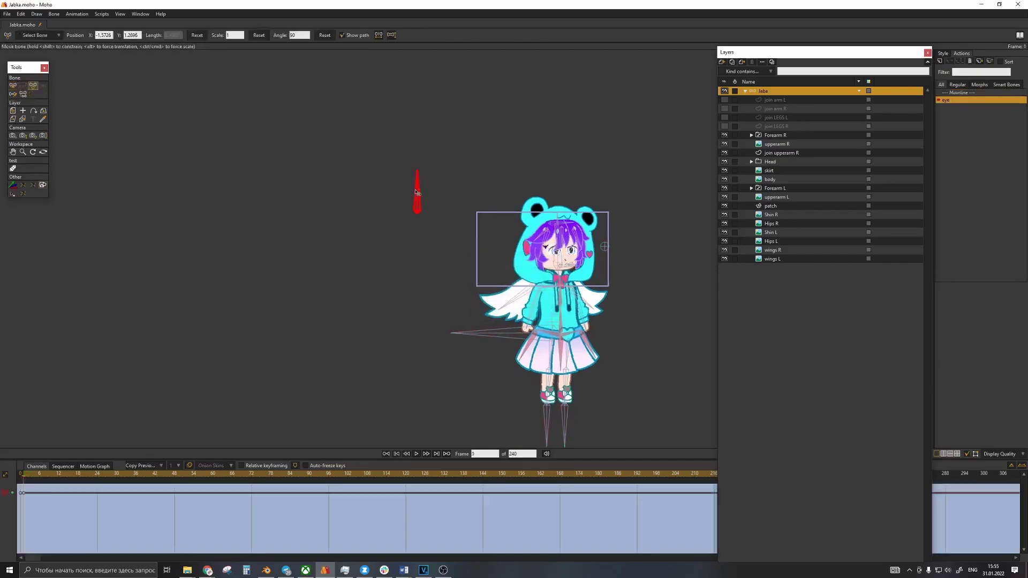
left_click(50, 476)
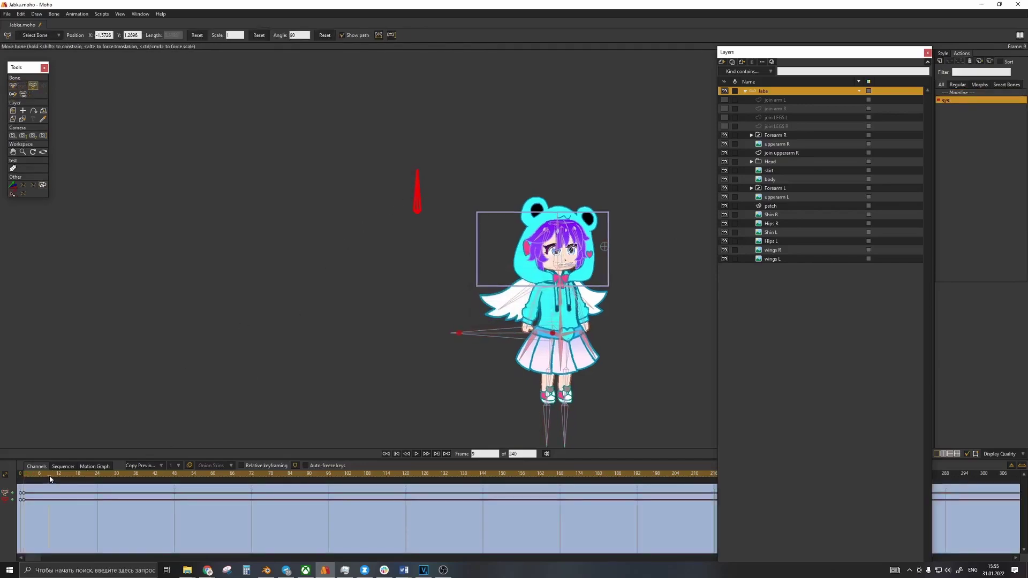
left_click_drag(410, 196, 436, 187)
left_click(26, 475)
Step: At frame 2 of the eye action, switch the eye color layer to its closed eye and eye color 2 to Eye 2
left_click(751, 162)
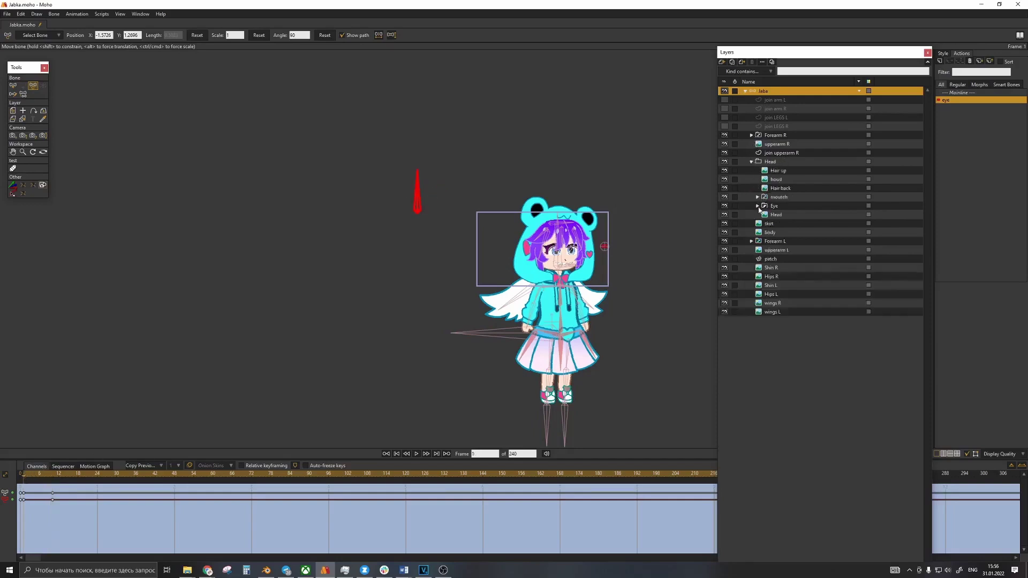
left_click(757, 206)
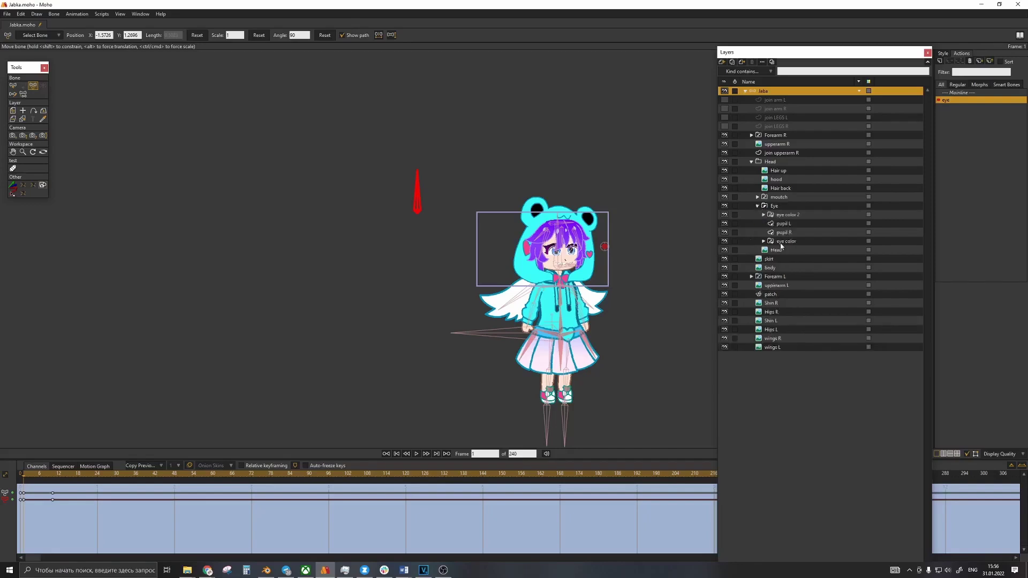
key("ctrl+Right")
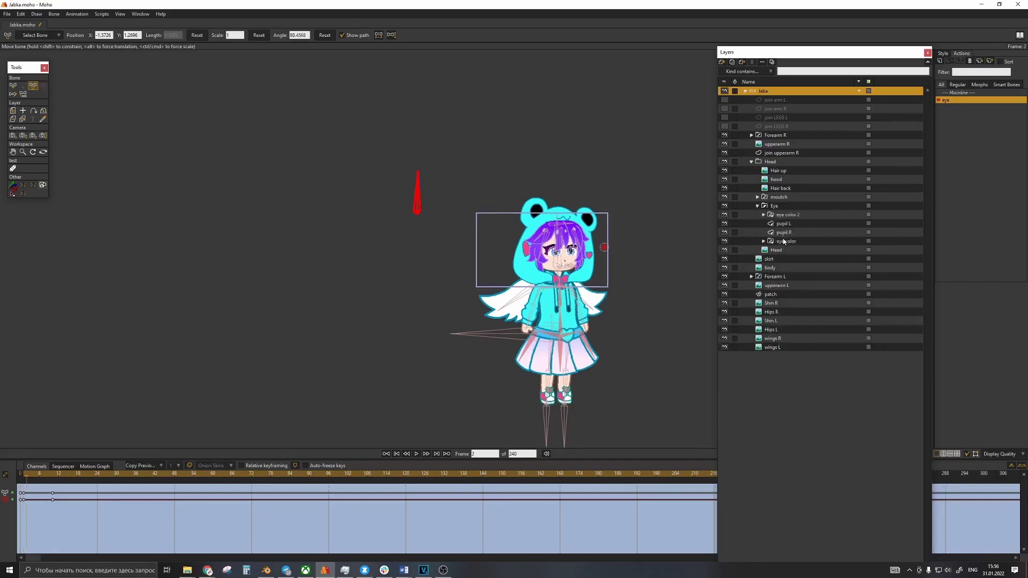
right_click(783, 241)
key("Escape")
right_click(791, 216)
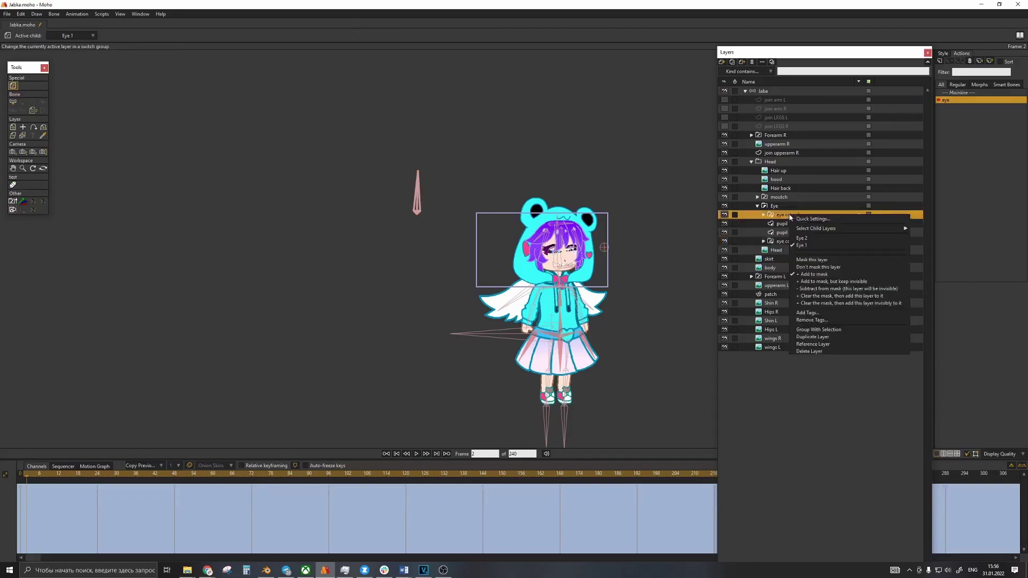
left_click(802, 238)
scroll(573, 253, "up", 5)
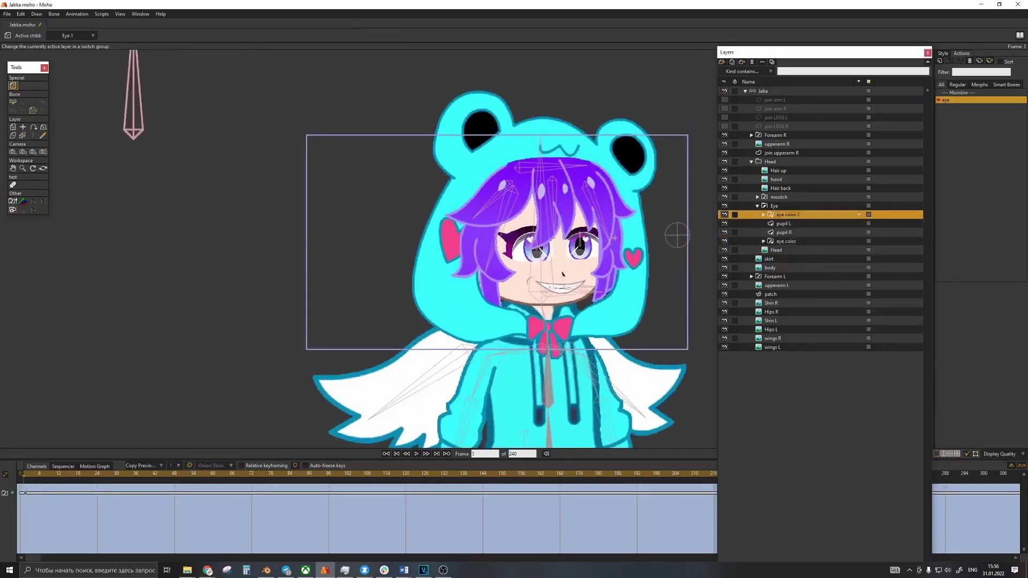
Step: Collapse the Eye and Head groups, check the Forearm R drawings and select the character's bone layer
left_click(758, 206)
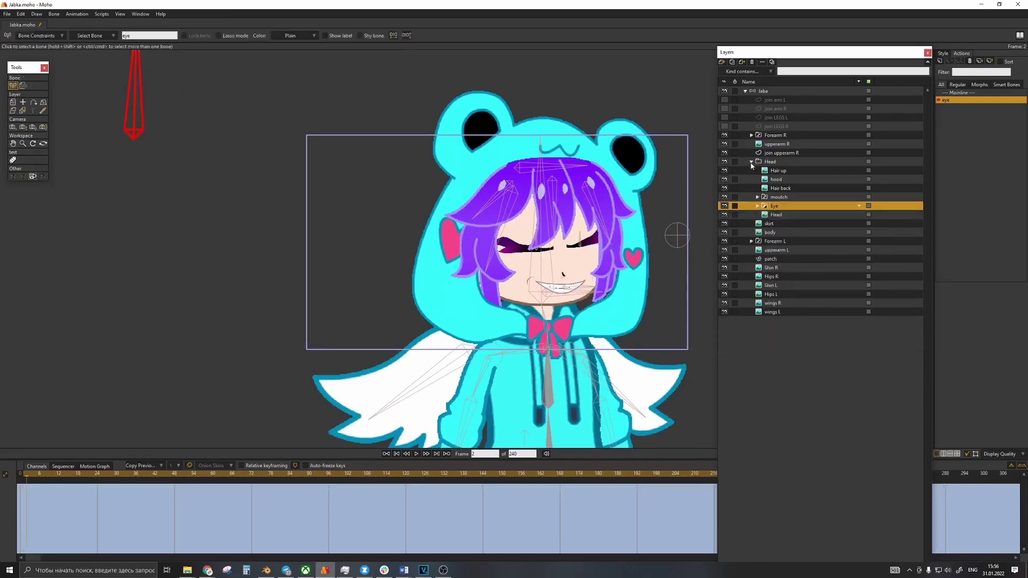
left_click(752, 162)
left_click(751, 135)
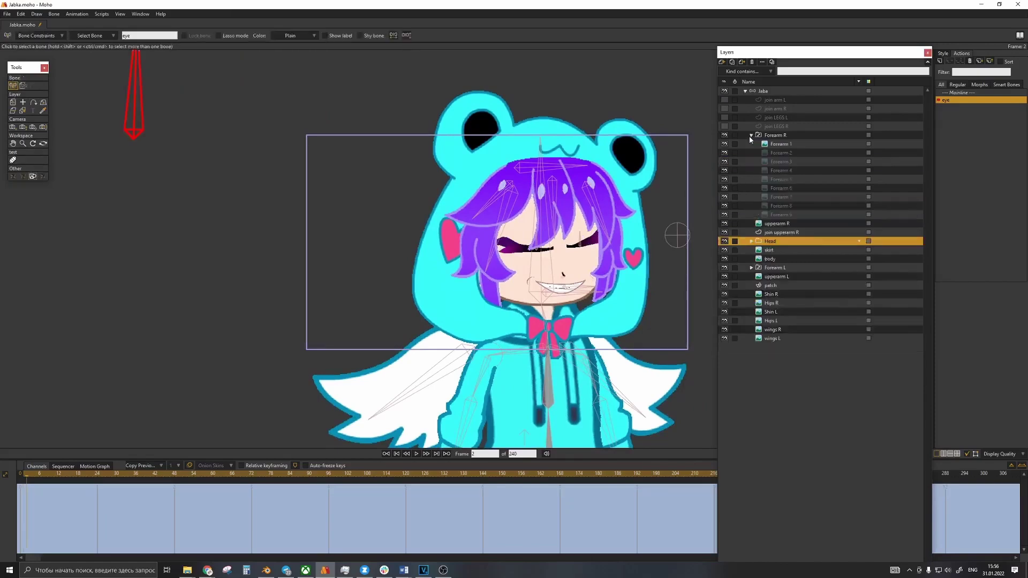
left_click(751, 135)
left_click(771, 90)
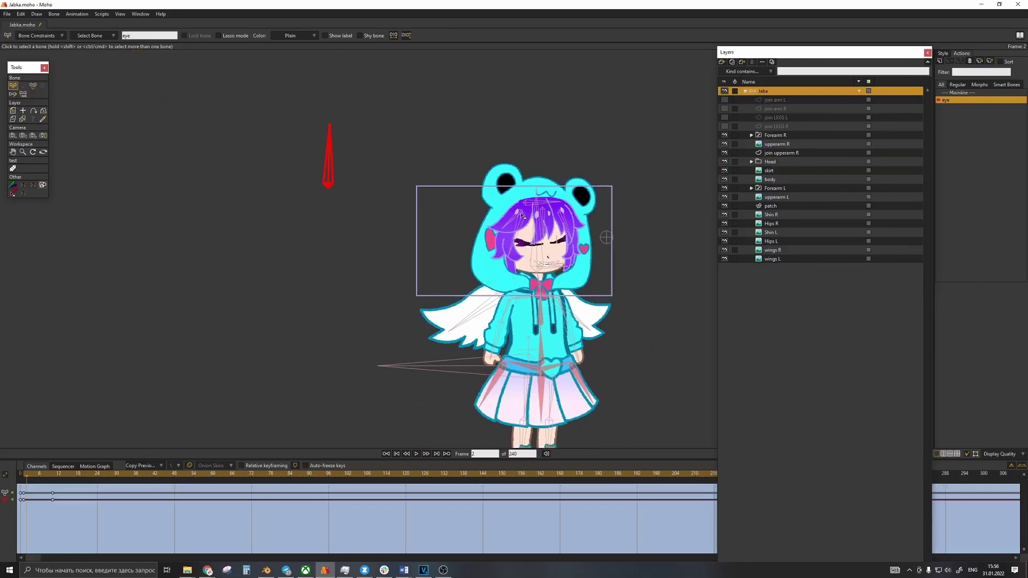
Step: Leave the eye action and return to the Mainline timeline with bone selection active
key("ctrl+Left")
left_click(951, 94)
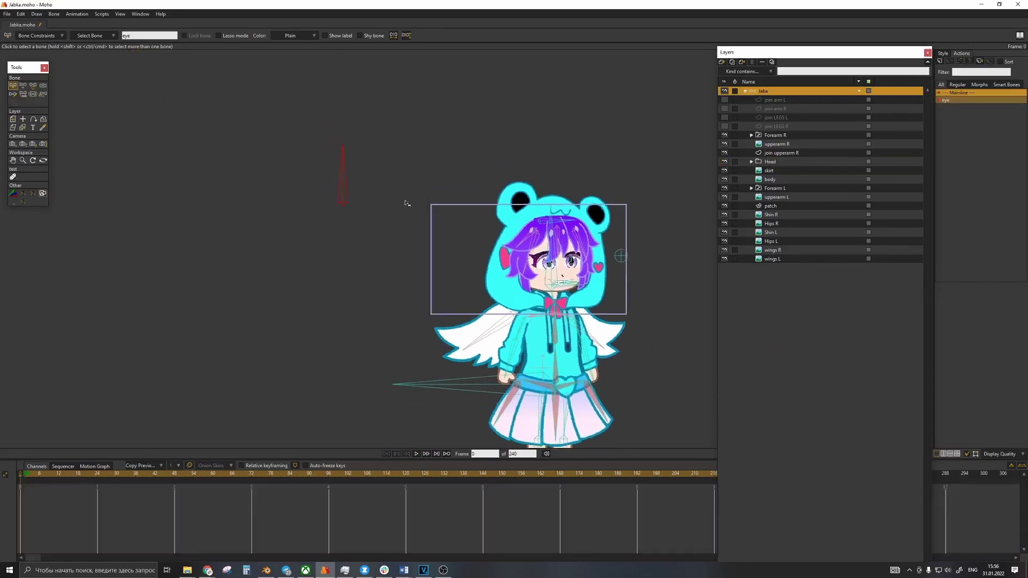
key("t")
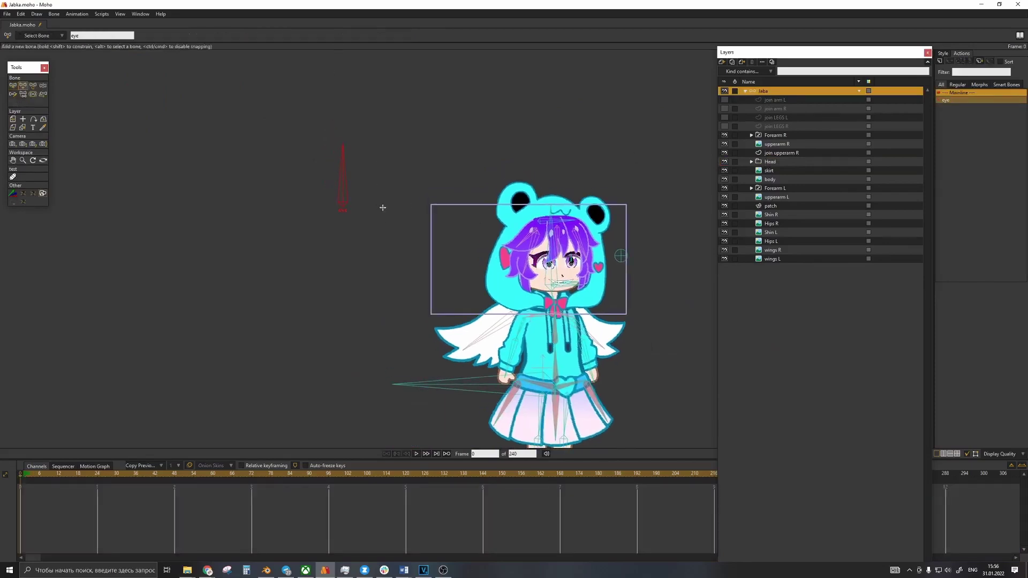
key("b")
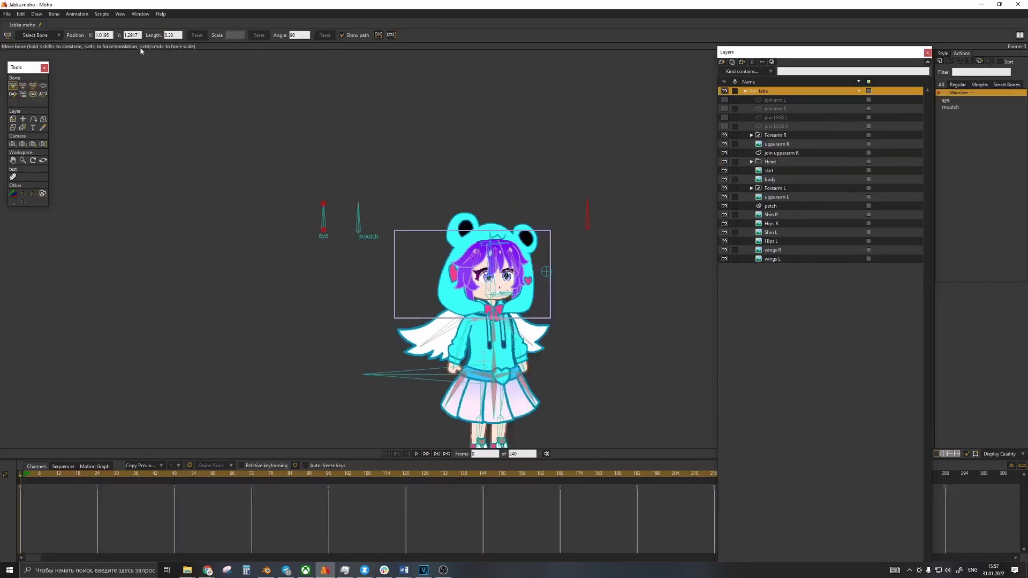
Step: Name the new control bone to the right of the head strech and show its label
left_click_drag(137, 36, 124, 37)
type("e")
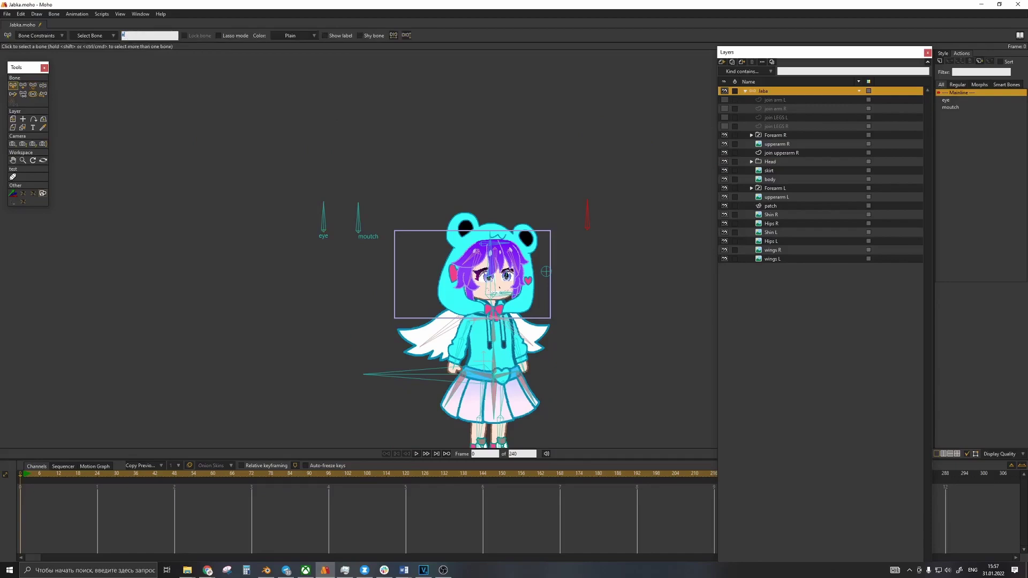
type("trech")
key("Return")
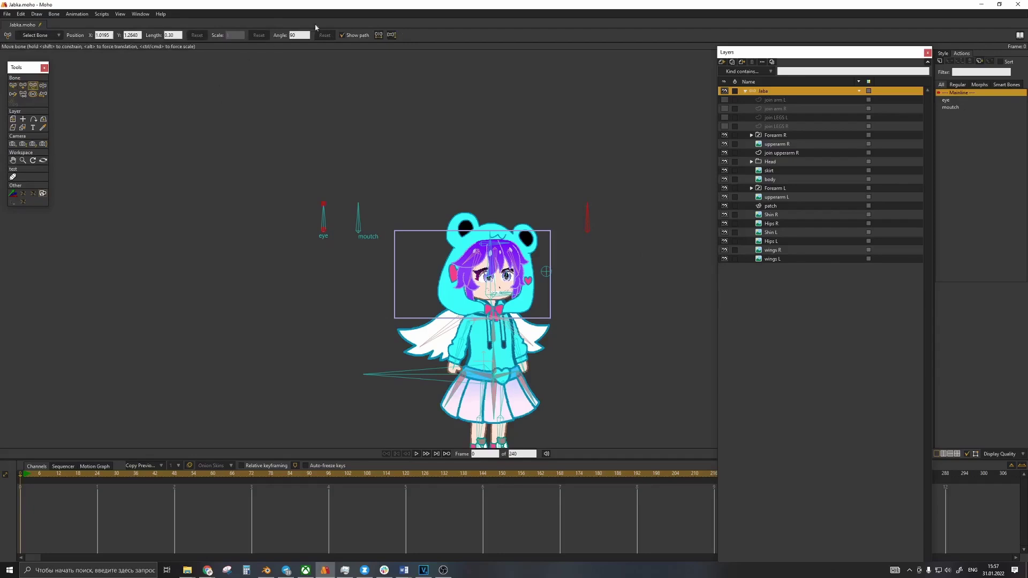
left_click(324, 35)
Step: Create a smart bone action named strech for the strech bone
left_click(943, 53)
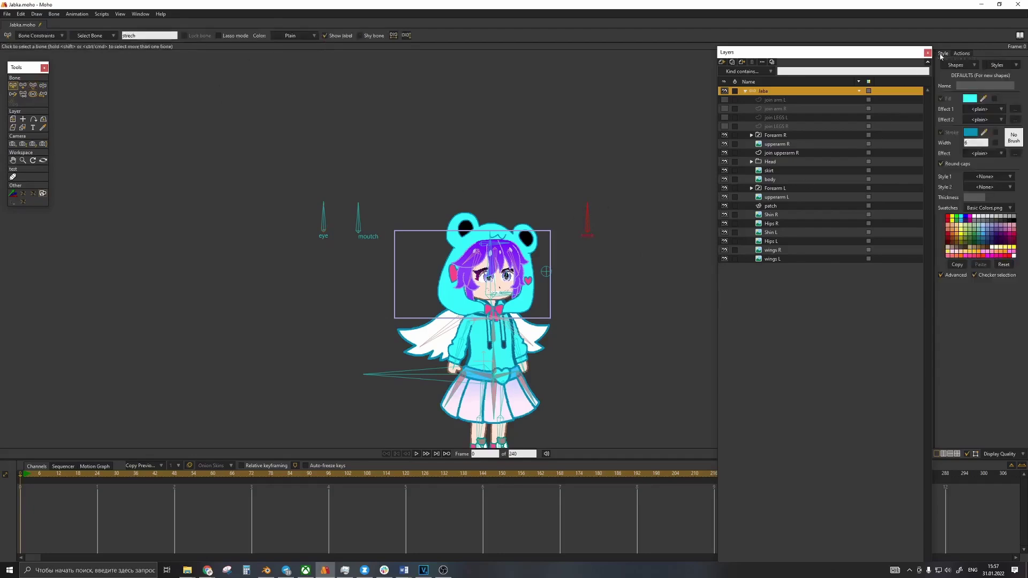
left_click(962, 53)
left_click(939, 61)
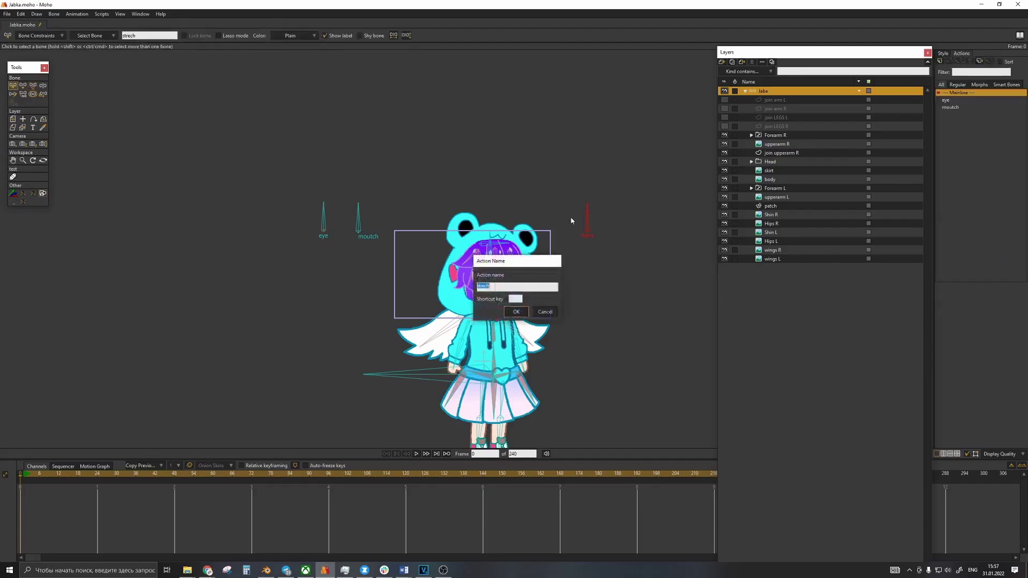
left_click(517, 314)
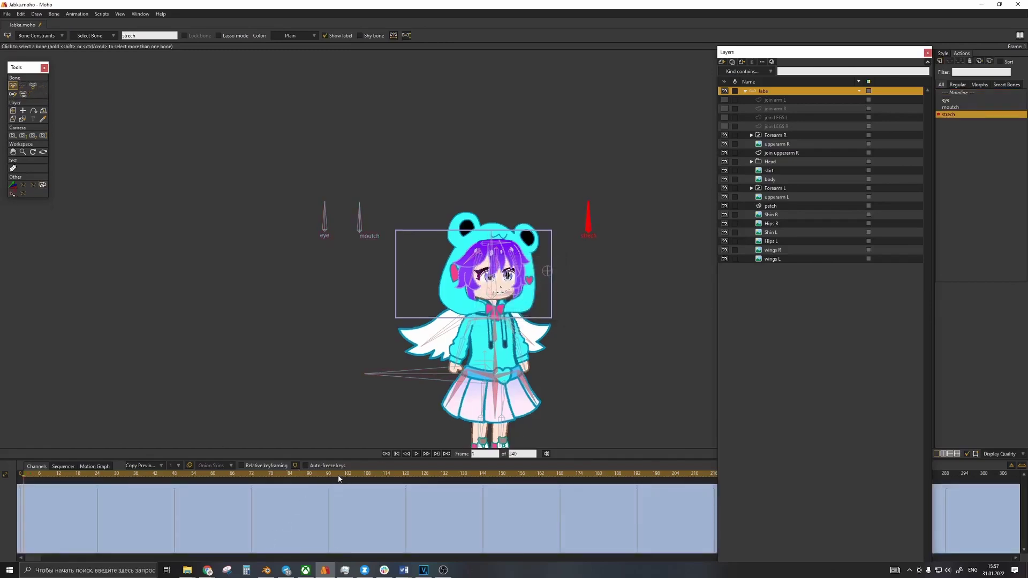
Step: In the strech action, key the strech bone upright at frame 100 and rotate it to 180 degrees at frame 1
left_click_drag(339, 476, 342, 476)
key("t")
left_click(587, 219)
left_click(21, 474)
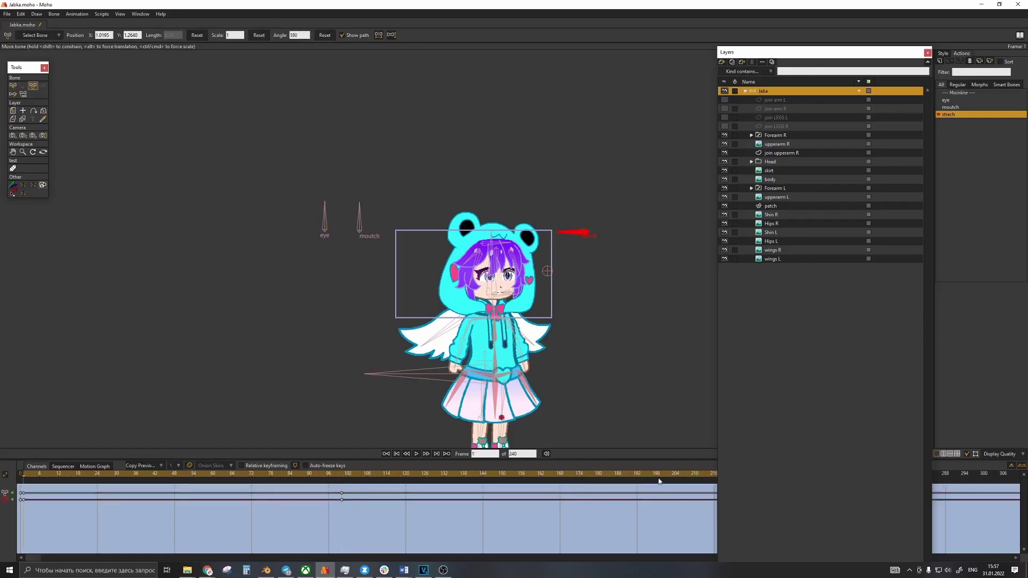
Step: Rotate the strech bone to point right at frame 200 of the strech action and return to frame 1
left_click_drag(660, 477, 663, 477)
left_click_drag(588, 218, 620, 232)
left_click(24, 474)
Step: Set the scale of the two torso bones to 0.8 at frame 1 of the strech action
scroll(484, 315, "up", 3)
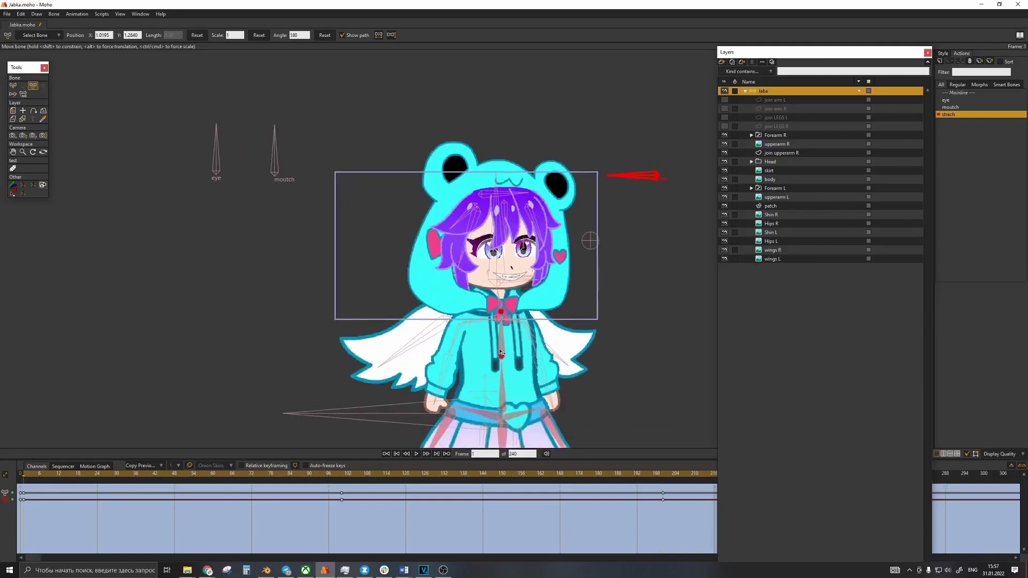
key("b")
left_click(502, 369)
key("t")
left_click(228, 35)
type("0.8")
key("Return")
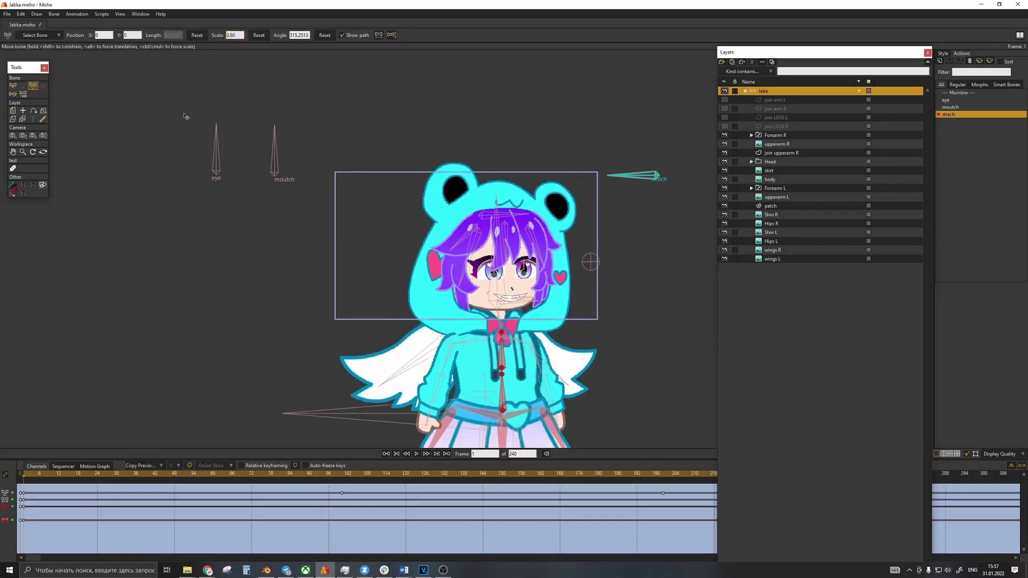
Step: Set the scale of the two torso bones to 1.2 at frame 200 of the strech action
left_click(662, 476)
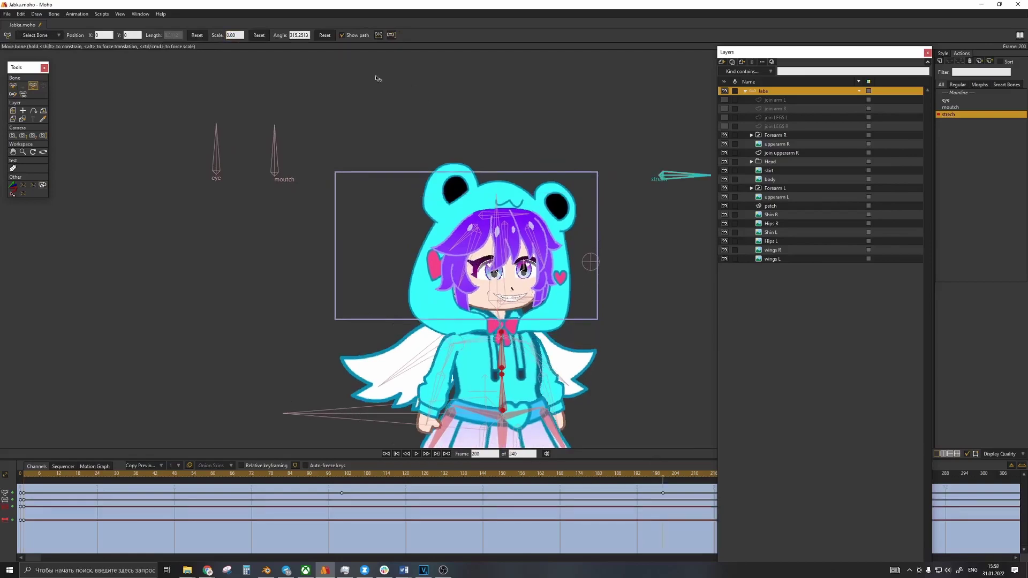
type("11")
type(".2")
key("Return")
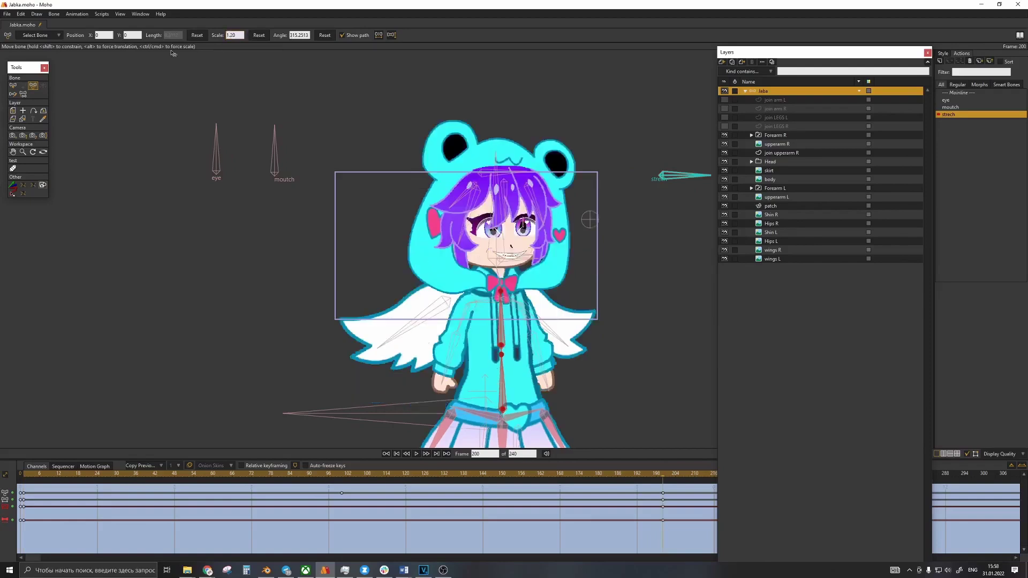
Step: Reset the torso bones' scale at frame 100 of the strech action and return to the Mainline timeline
left_click(343, 474)
left_click(260, 37)
double_click(962, 92)
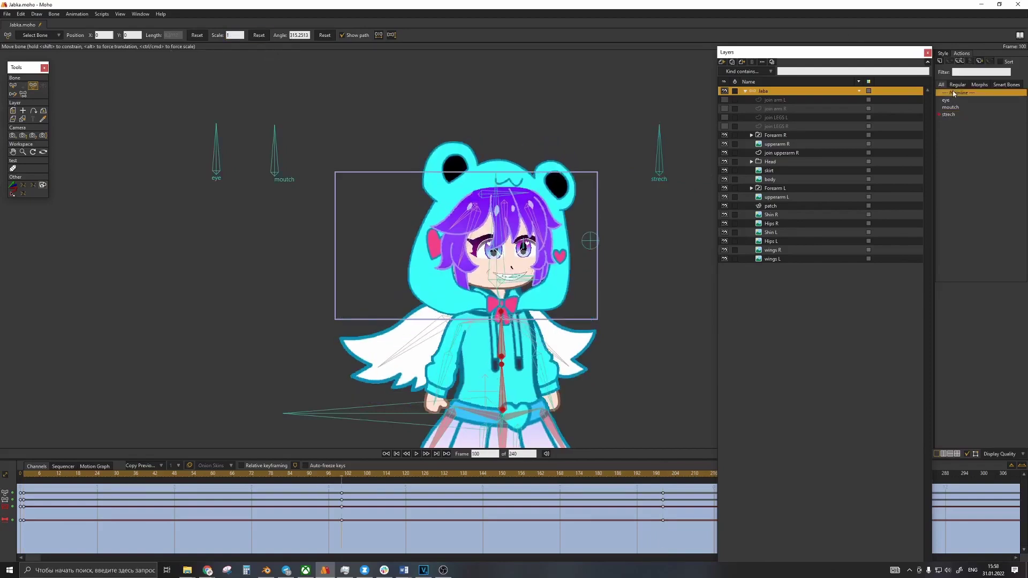
Step: Test the strech and moutch smart bones by rotating them on the Mainline timeline
scroll(554, 170, "down", 2)
left_click_drag(445, 225, 448, 198)
key("b")
left_click(605, 112)
left_click_drag(601, 160, 559, 186)
key("Right")
left_click(542, 190)
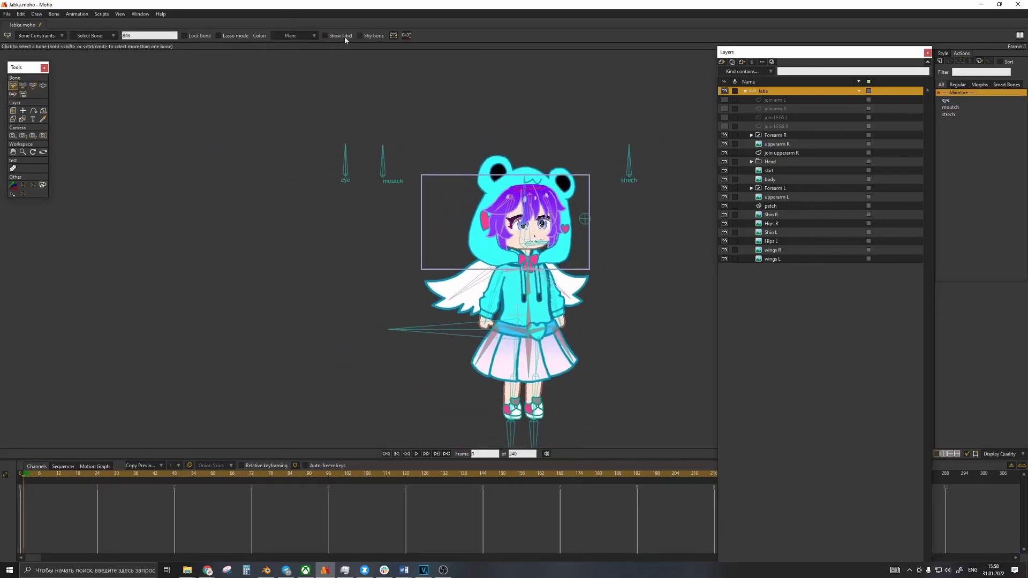
left_click_drag(482, 151, 427, 137)
key("t")
mouse_move(574, 147)
left_mouse_down()
mouse_move(631, 168)
mouse_move(520, 221)
mouse_move(541, 167)
mouse_move(588, 133)
mouse_move(578, 134)
left_mouse_up()
left_click_drag(329, 149, 357, 149)
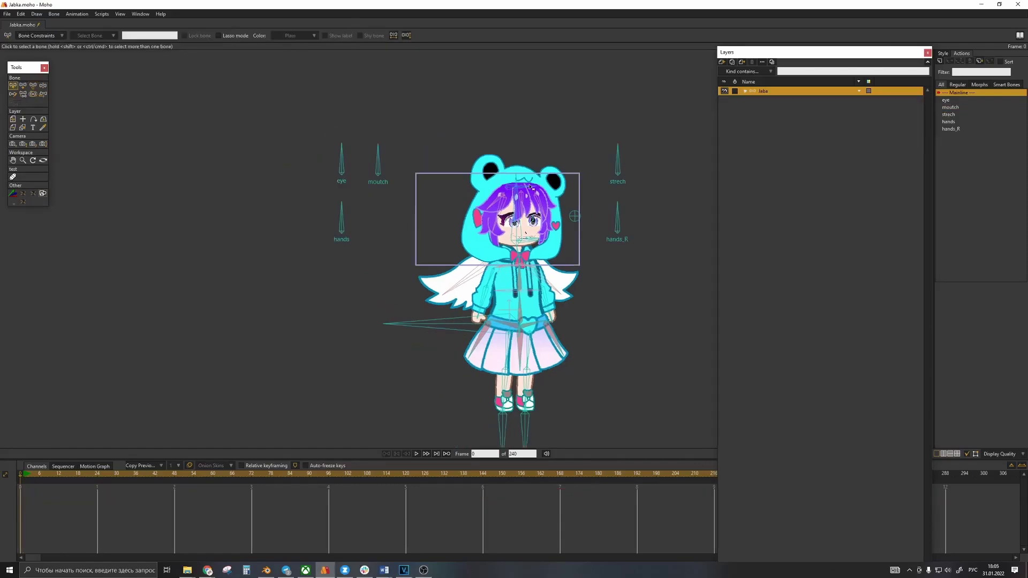
Step: Toggle the visibility of the shy bones and examine the hair, arm and wing bones
left_click(529, 185)
left_click(54, 14)
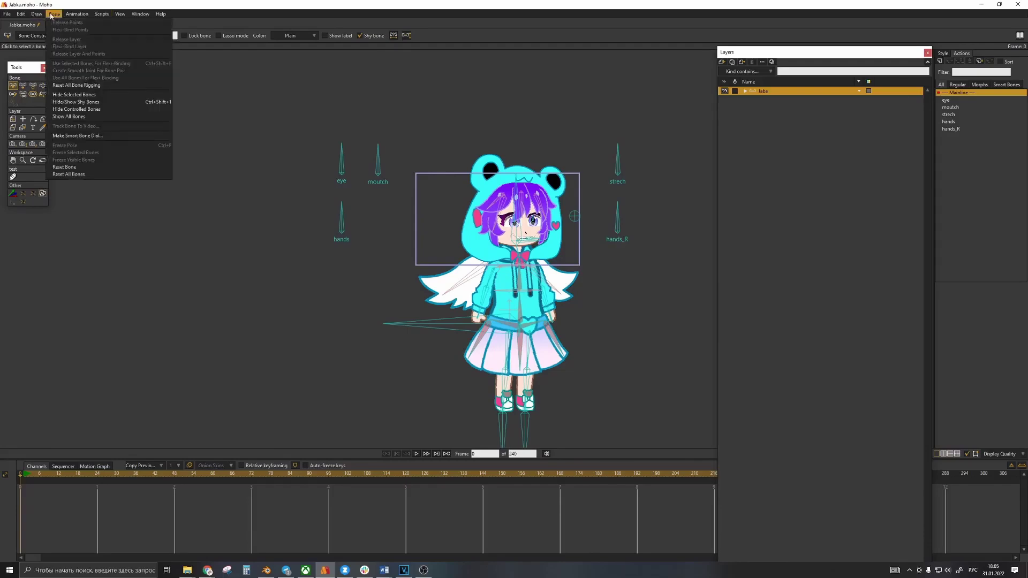
left_click(83, 103)
scroll(491, 238, "up", 5)
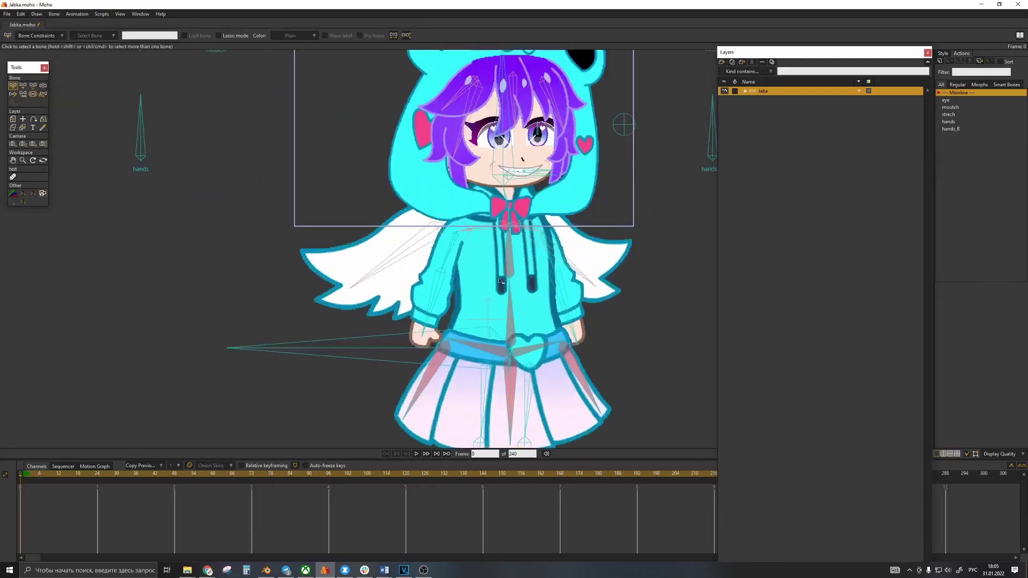
left_click_drag(491, 238, 442, 292)
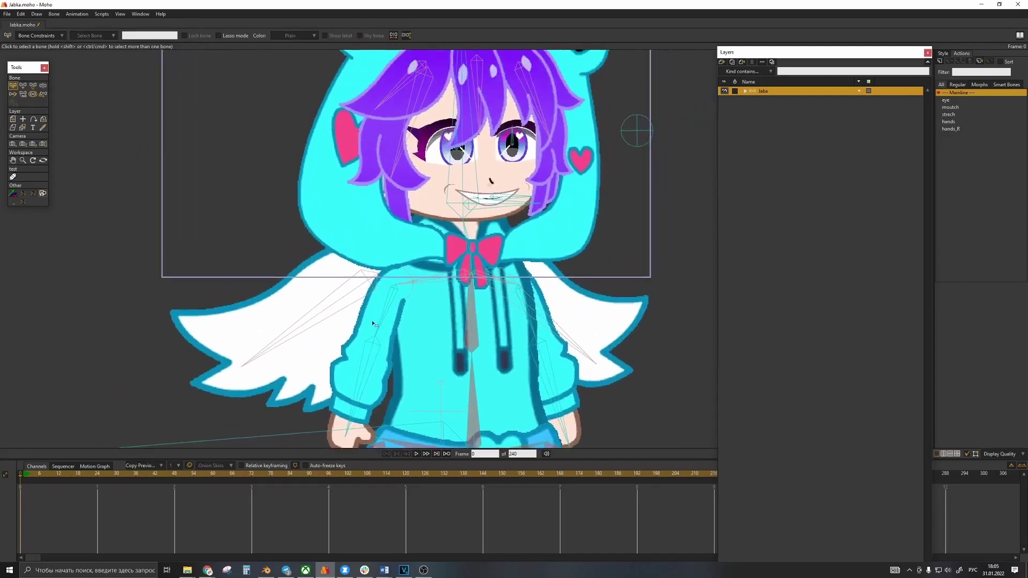
left_click(54, 14)
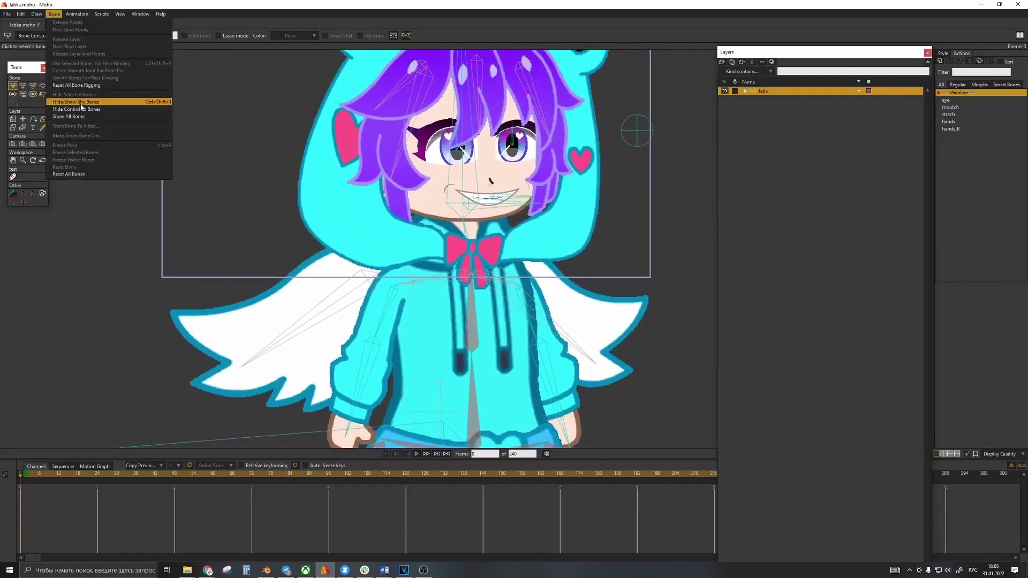
left_click(81, 104)
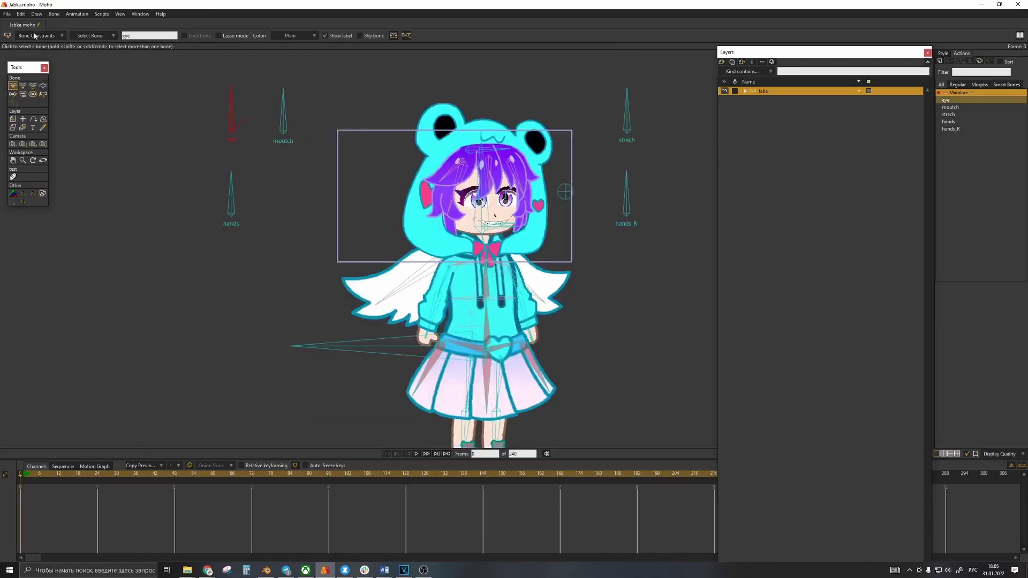
Step: Open the eye bone's constraints and examine its minimum and maximum angle limits
left_click(40, 36)
double_click(69, 56)
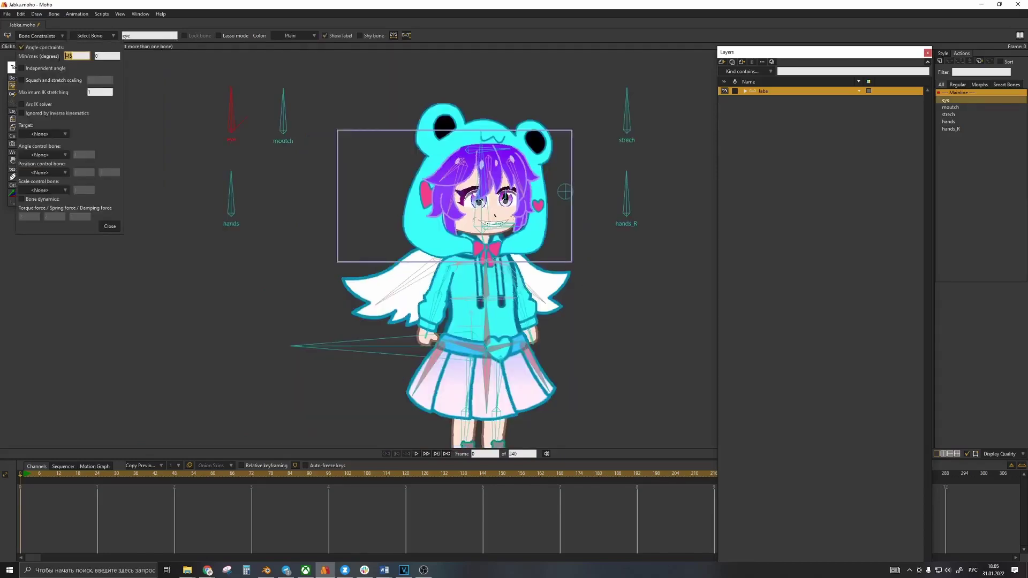
double_click(98, 55)
left_click(110, 227)
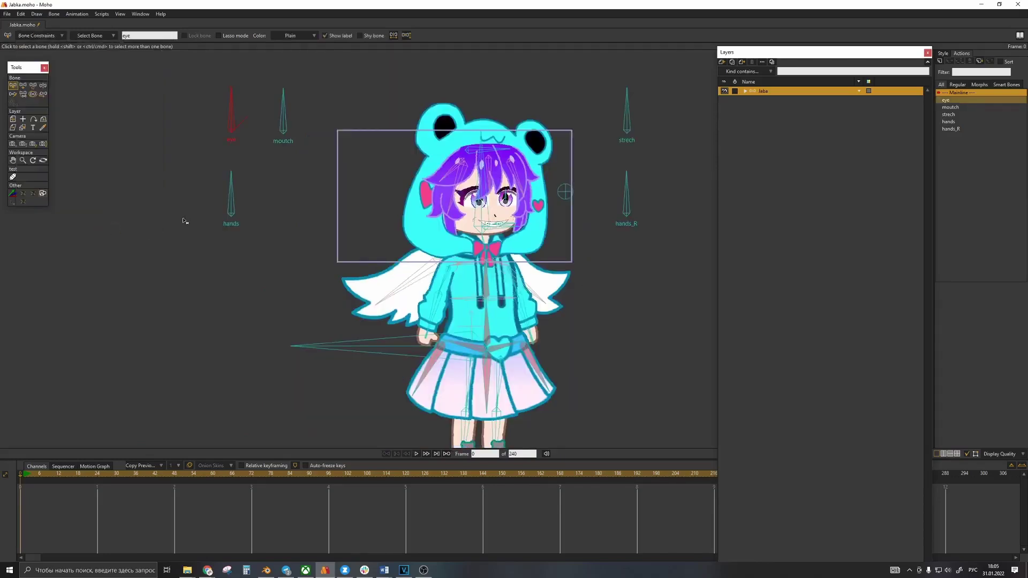
key("ctrl+Right")
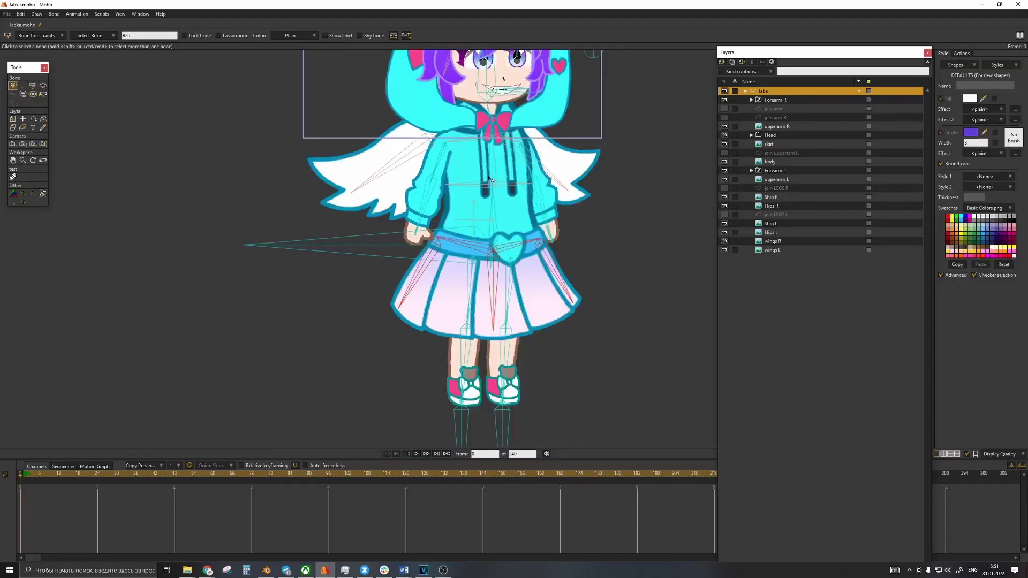
Step: Add the two spine bones to the selected hip and skirt bones and set the bone color to Red
left_click(490, 200, "shift")
left_click(490, 163, "shift")
left_click_drag(481, 112, 480, 159)
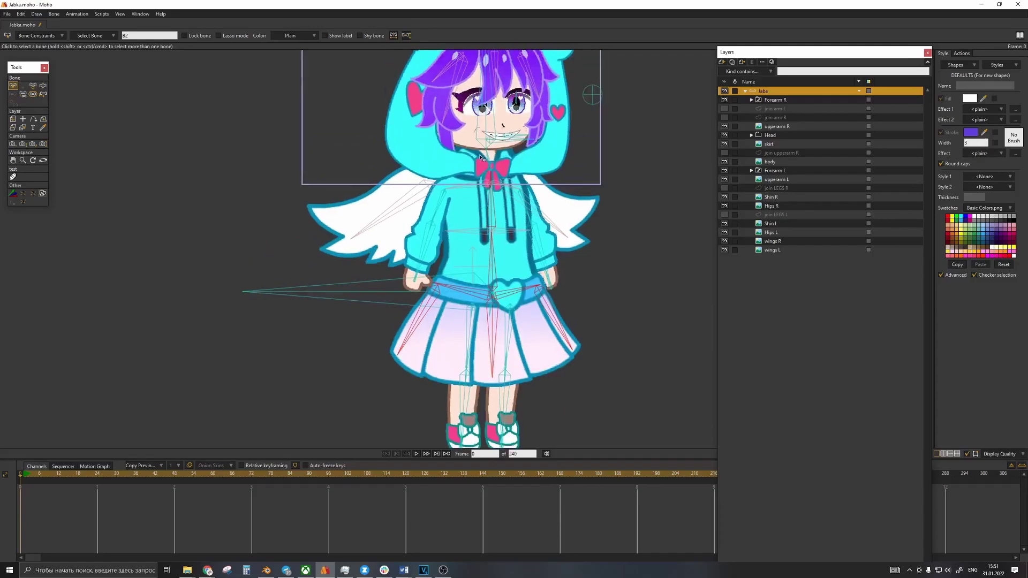
scroll(400, 202, "down", 2)
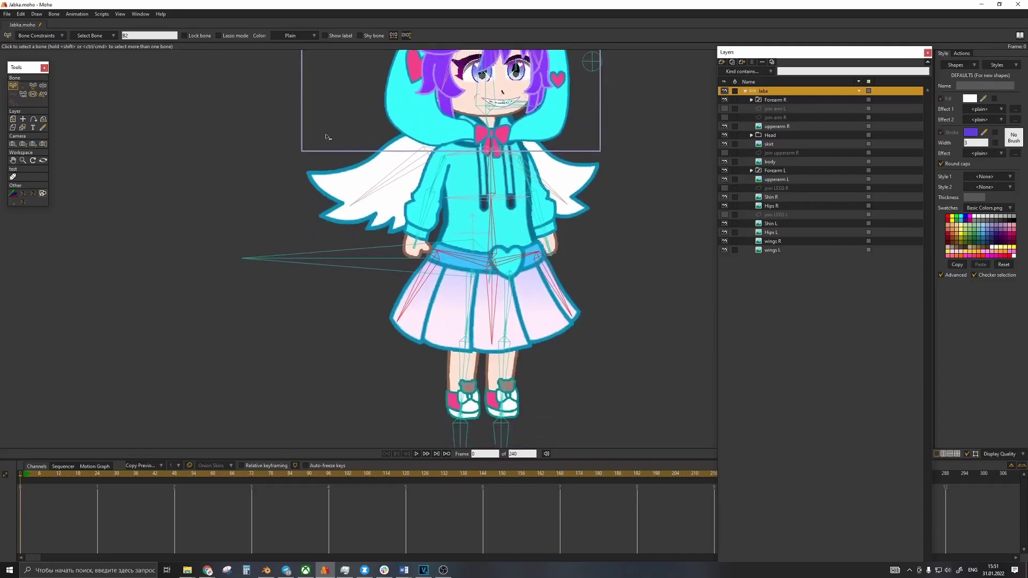
left_click(291, 35)
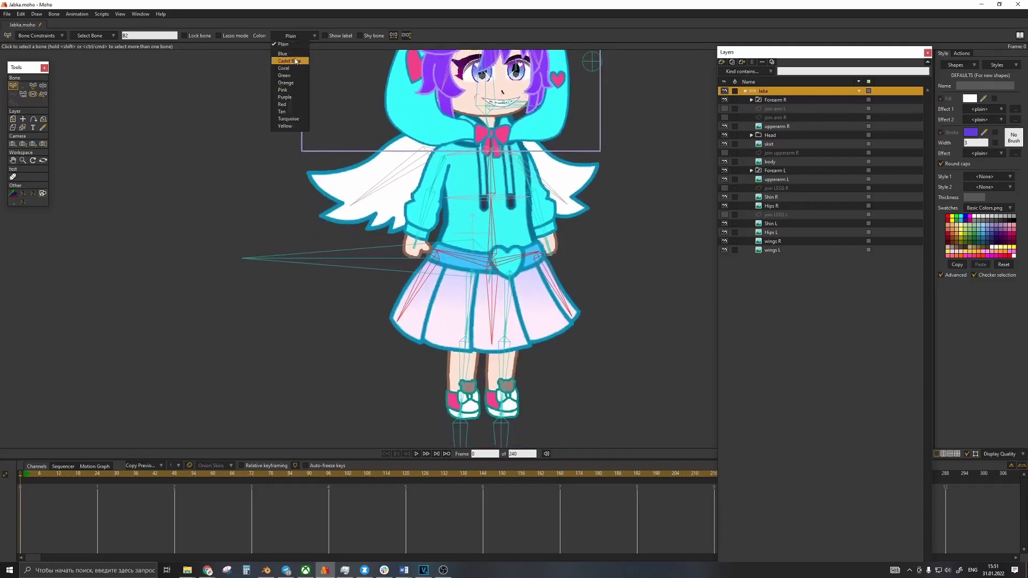
left_click(285, 104)
left_click_drag(388, 272, 370, 259)
left_click(300, 305)
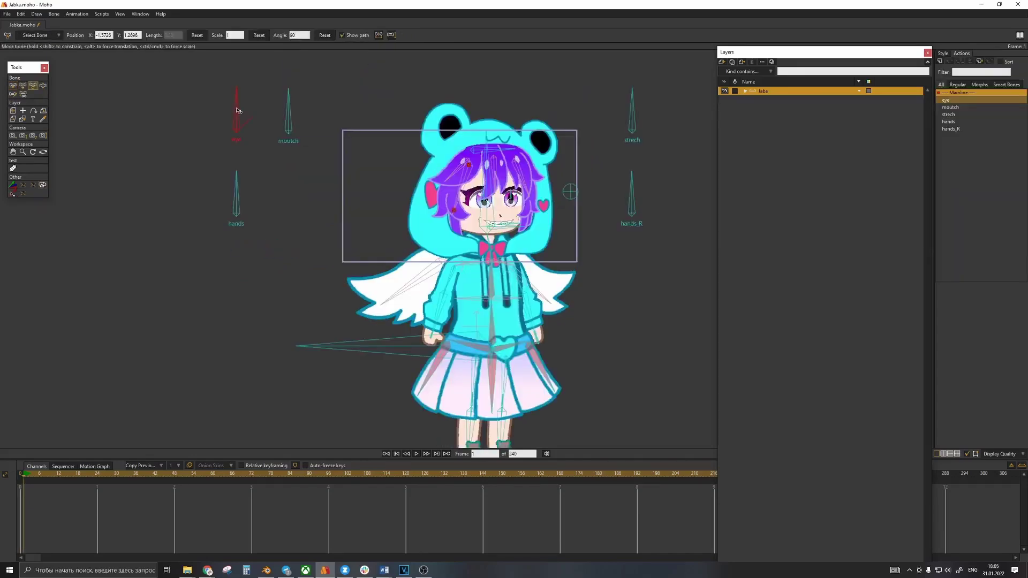
Step: Test the eye, moutch, strech, hands_R and hands smart bones by rotating each one at frame 1
left_click_drag(240, 110, 197, 111)
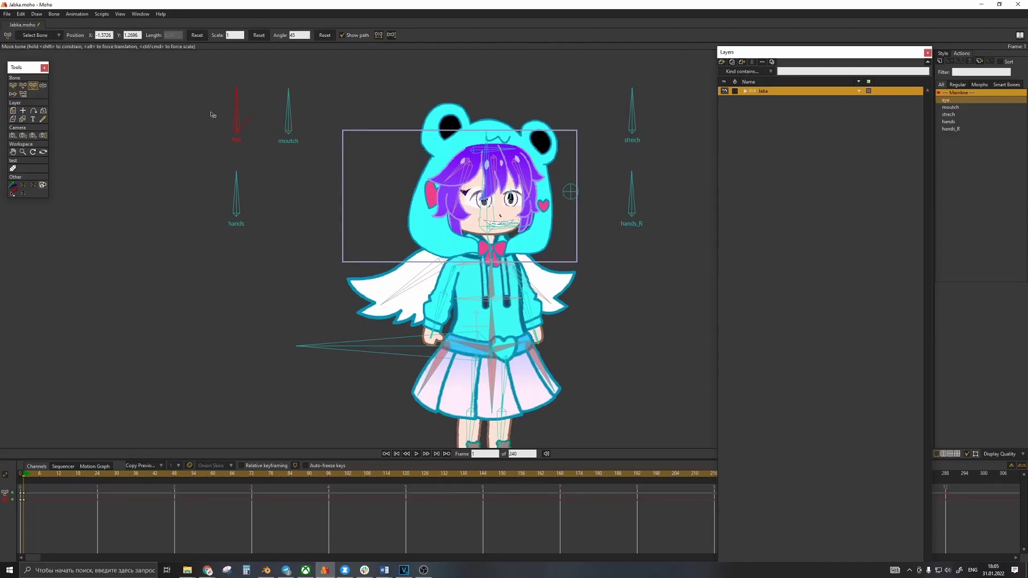
left_click_drag(297, 116, 273, 110)
left_click_drag(626, 112, 612, 85)
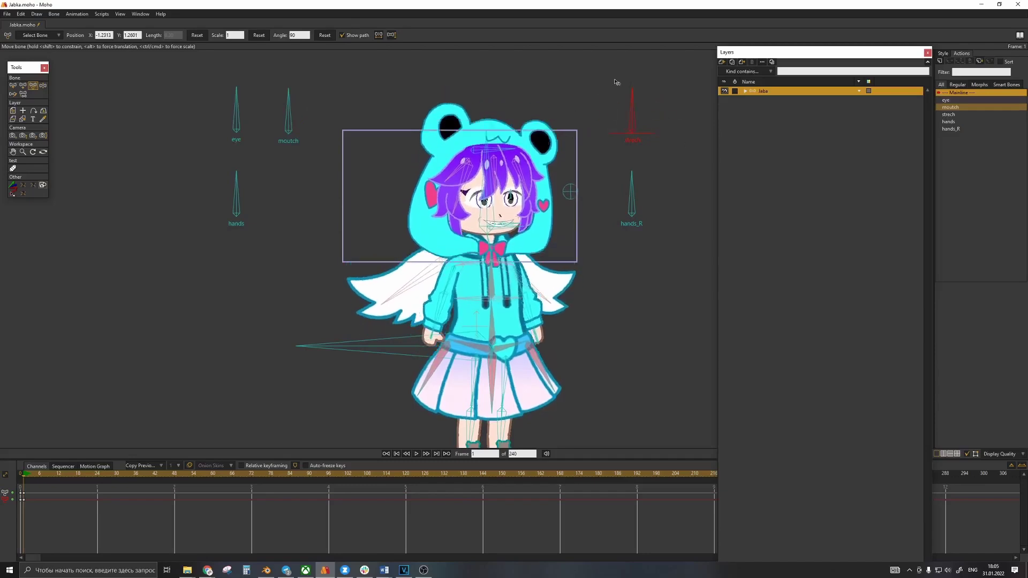
mouse_move(626, 184)
left_mouse_down()
mouse_move(665, 200)
mouse_move(633, 170)
left_mouse_up()
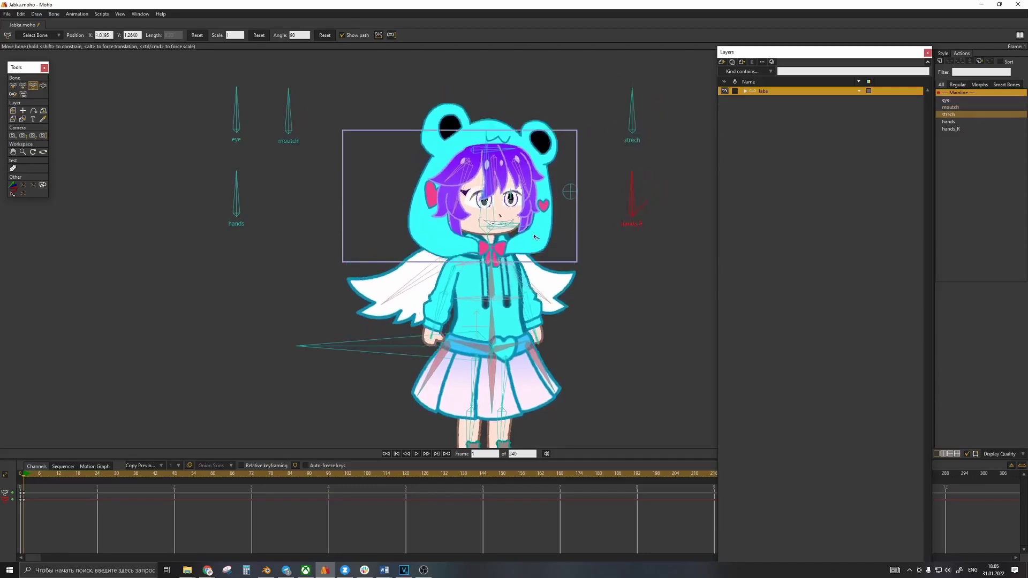
left_click_drag(231, 202, 300, 218)
left_click_drag(259, 173, 236, 167)
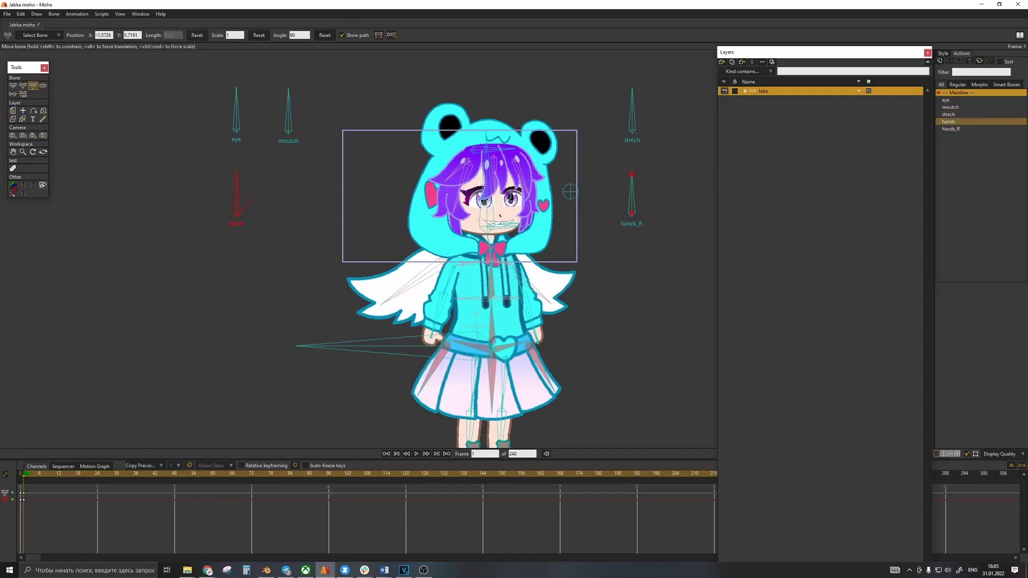